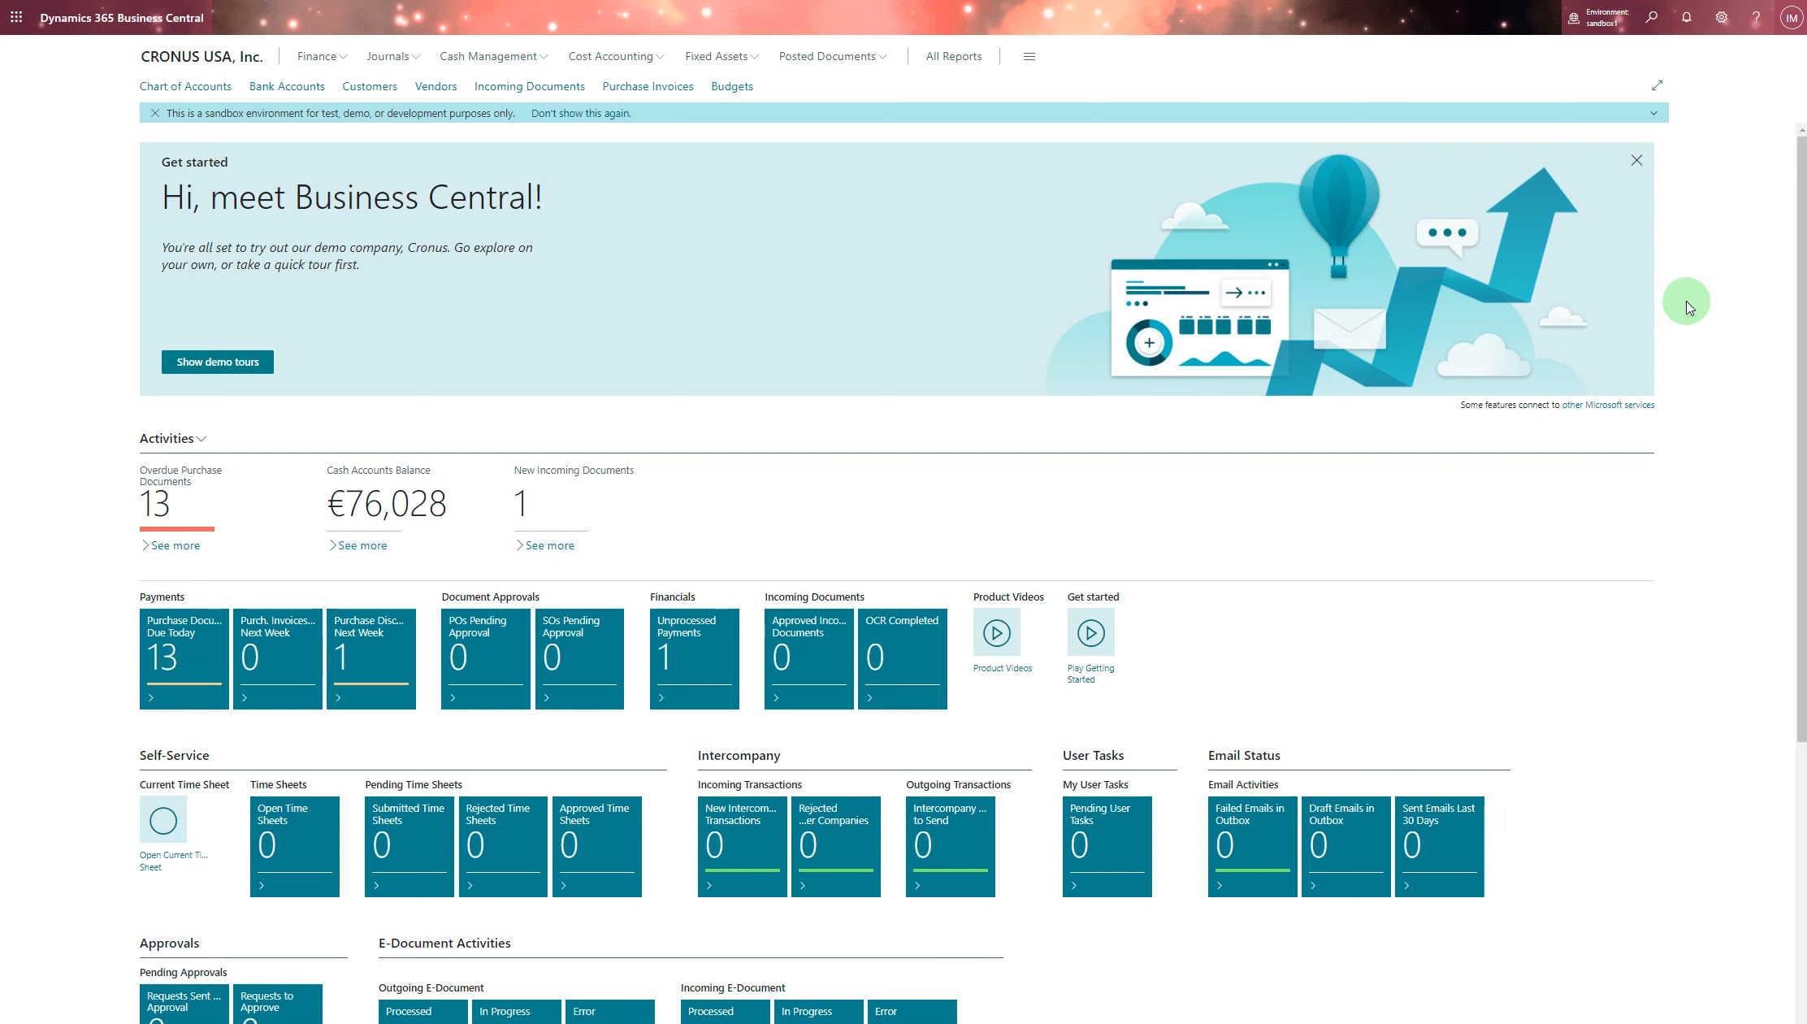
# Search for Blanket Sales Orders and start a new one for the customer School of Fine Art.
pyautogui.click(1651, 21)
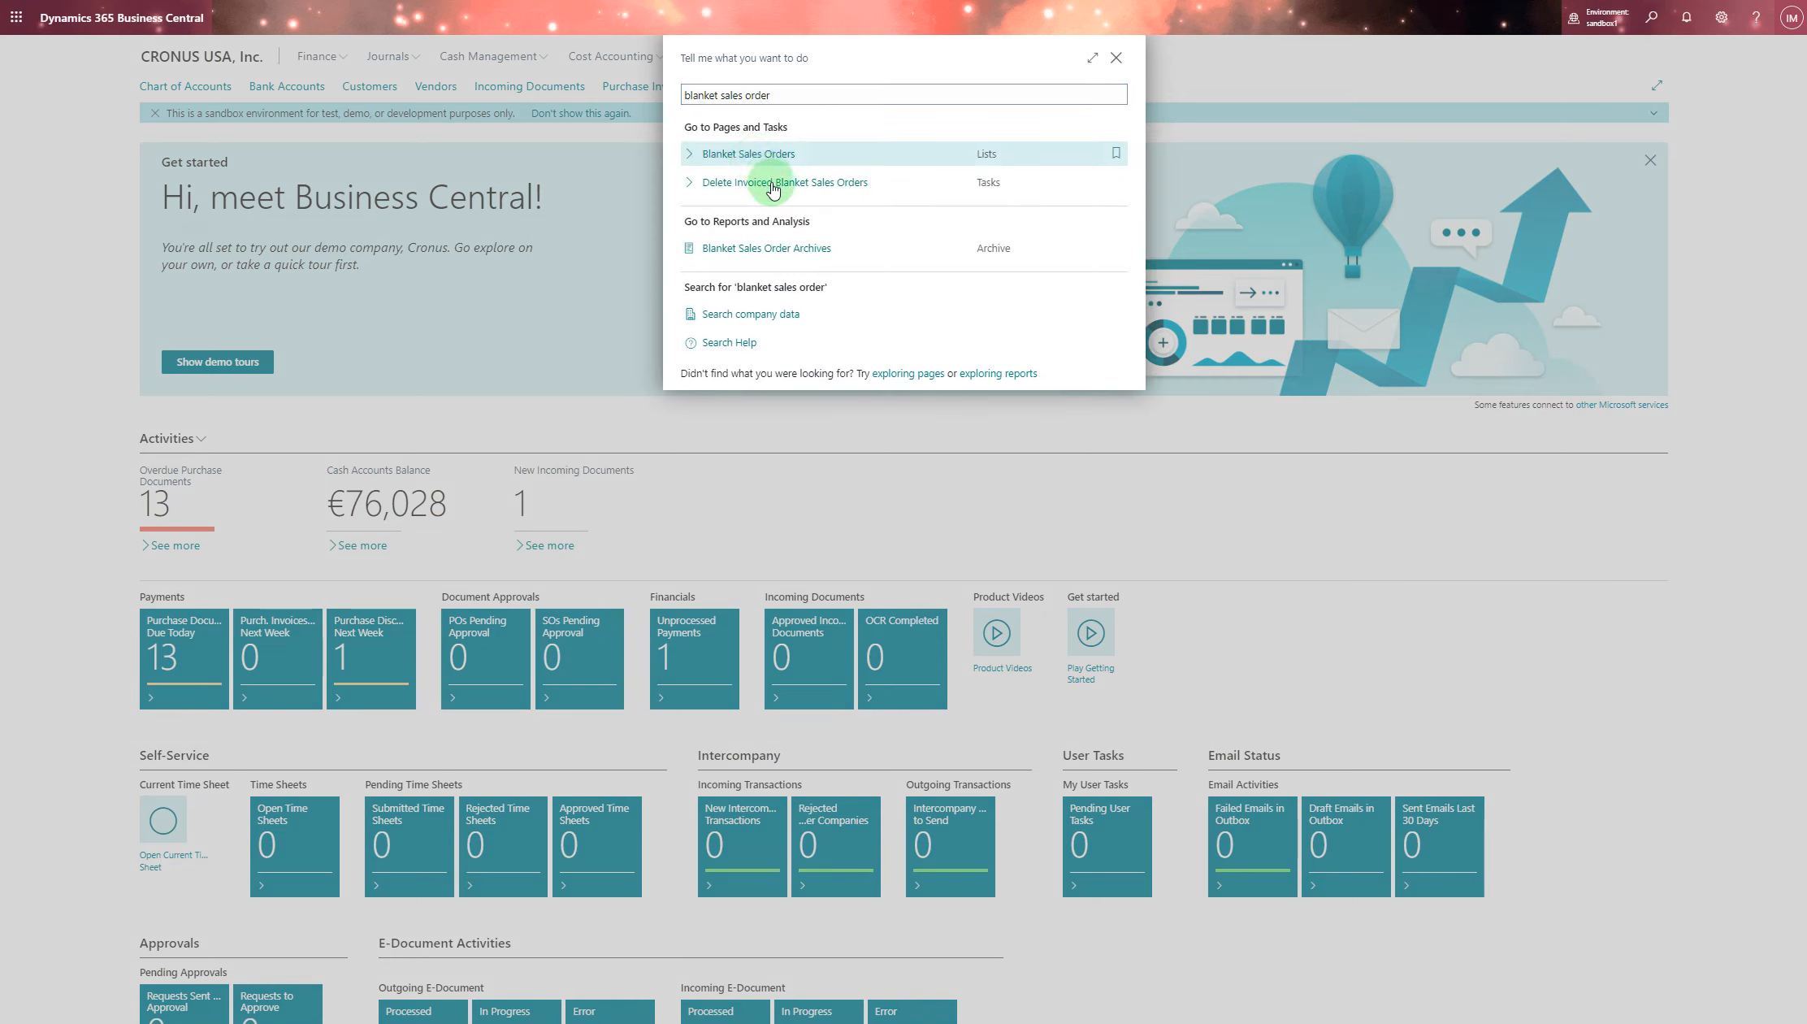
pyautogui.press('Return')
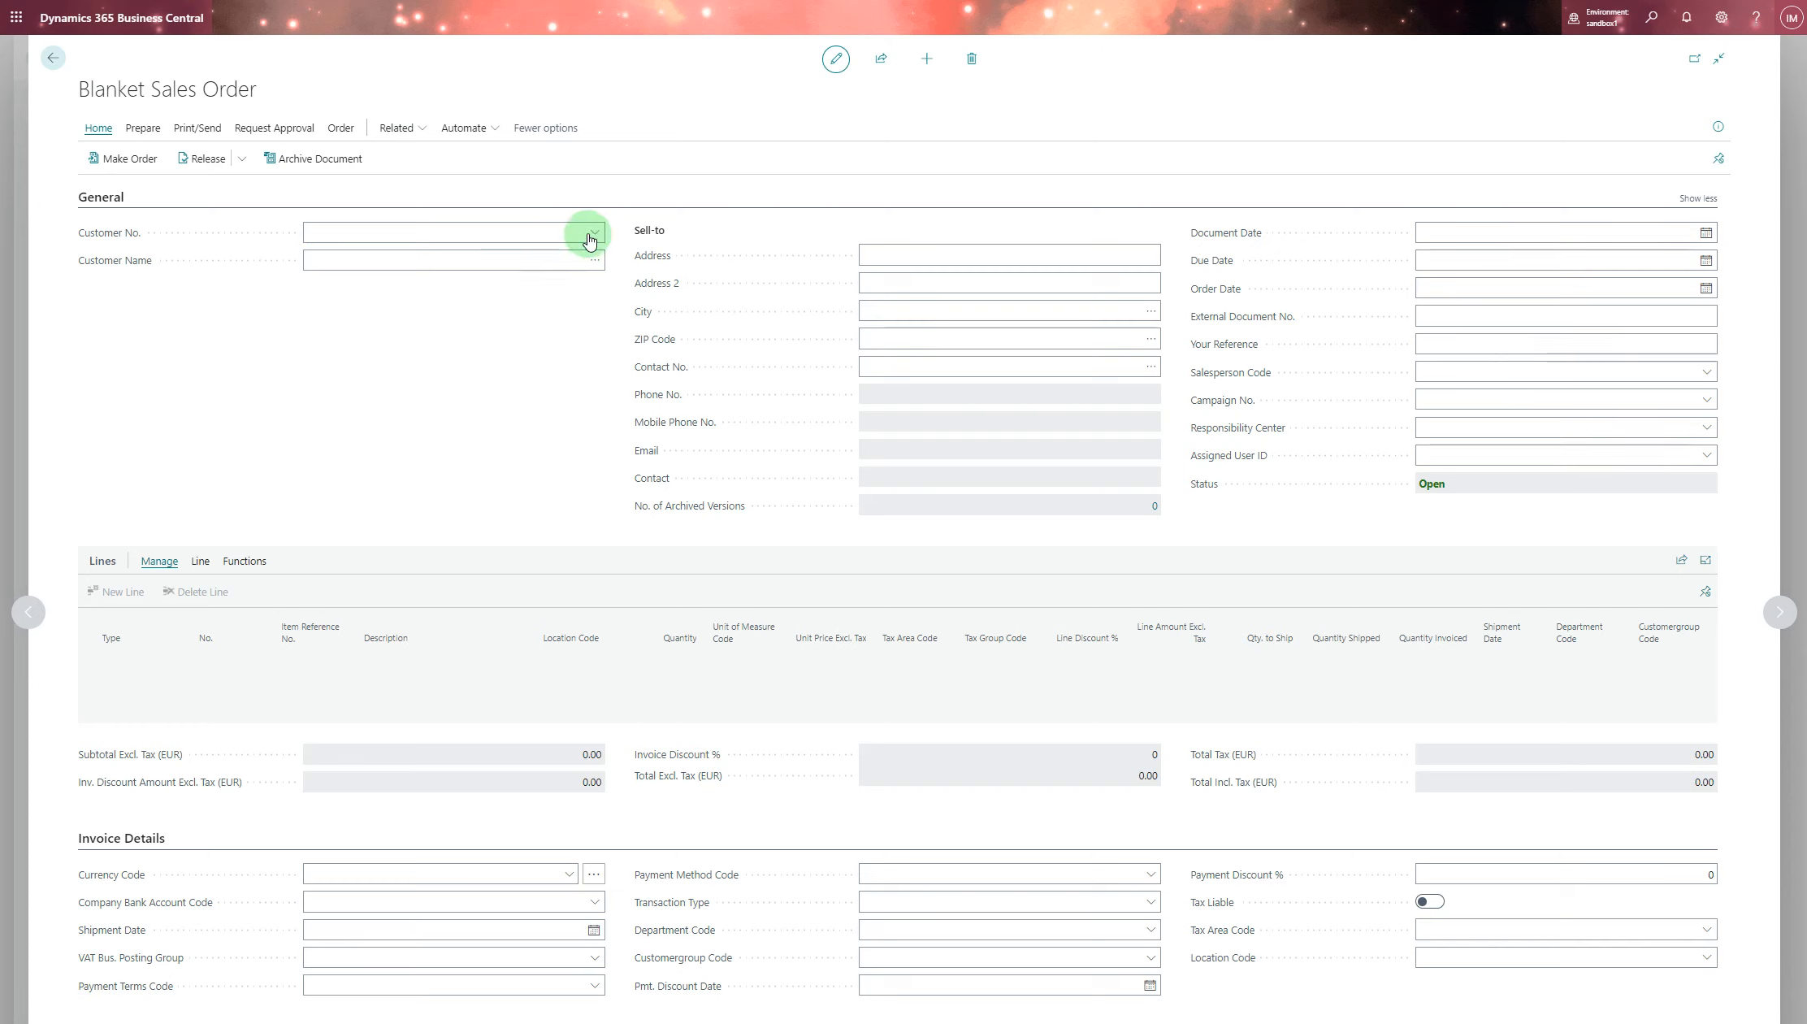
pyautogui.click(588, 234)
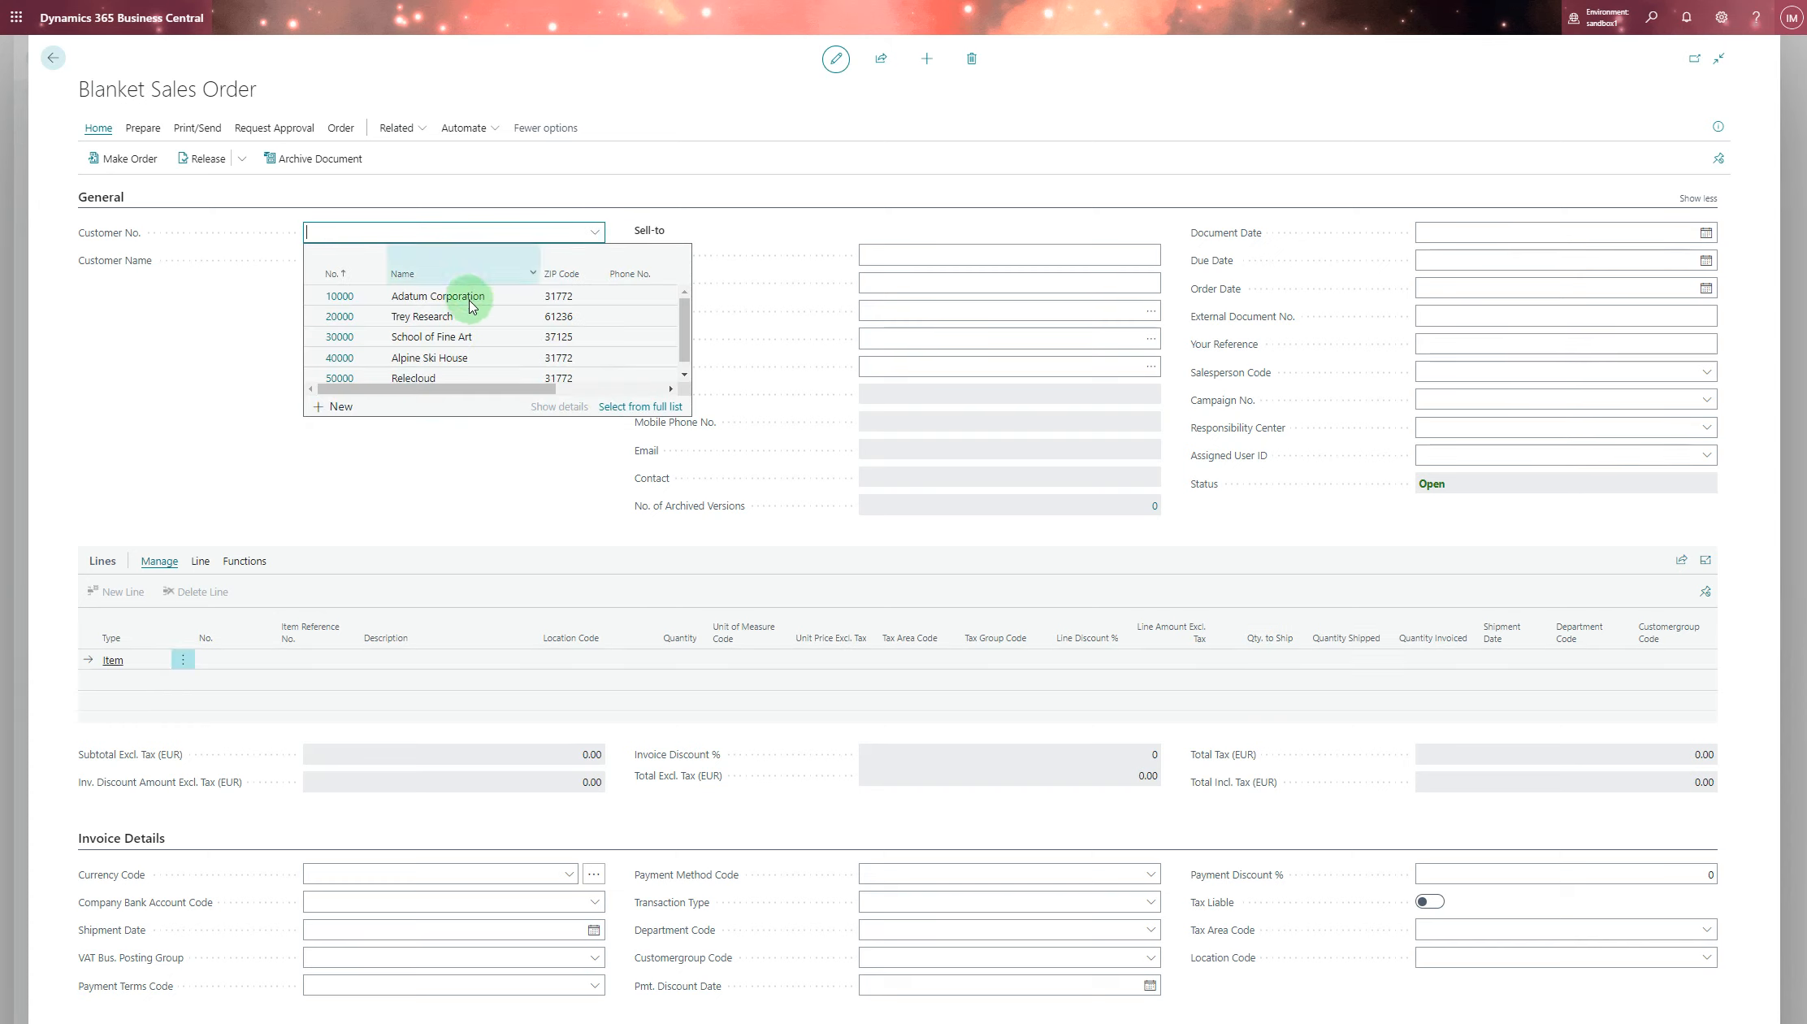
pyautogui.click(451, 335)
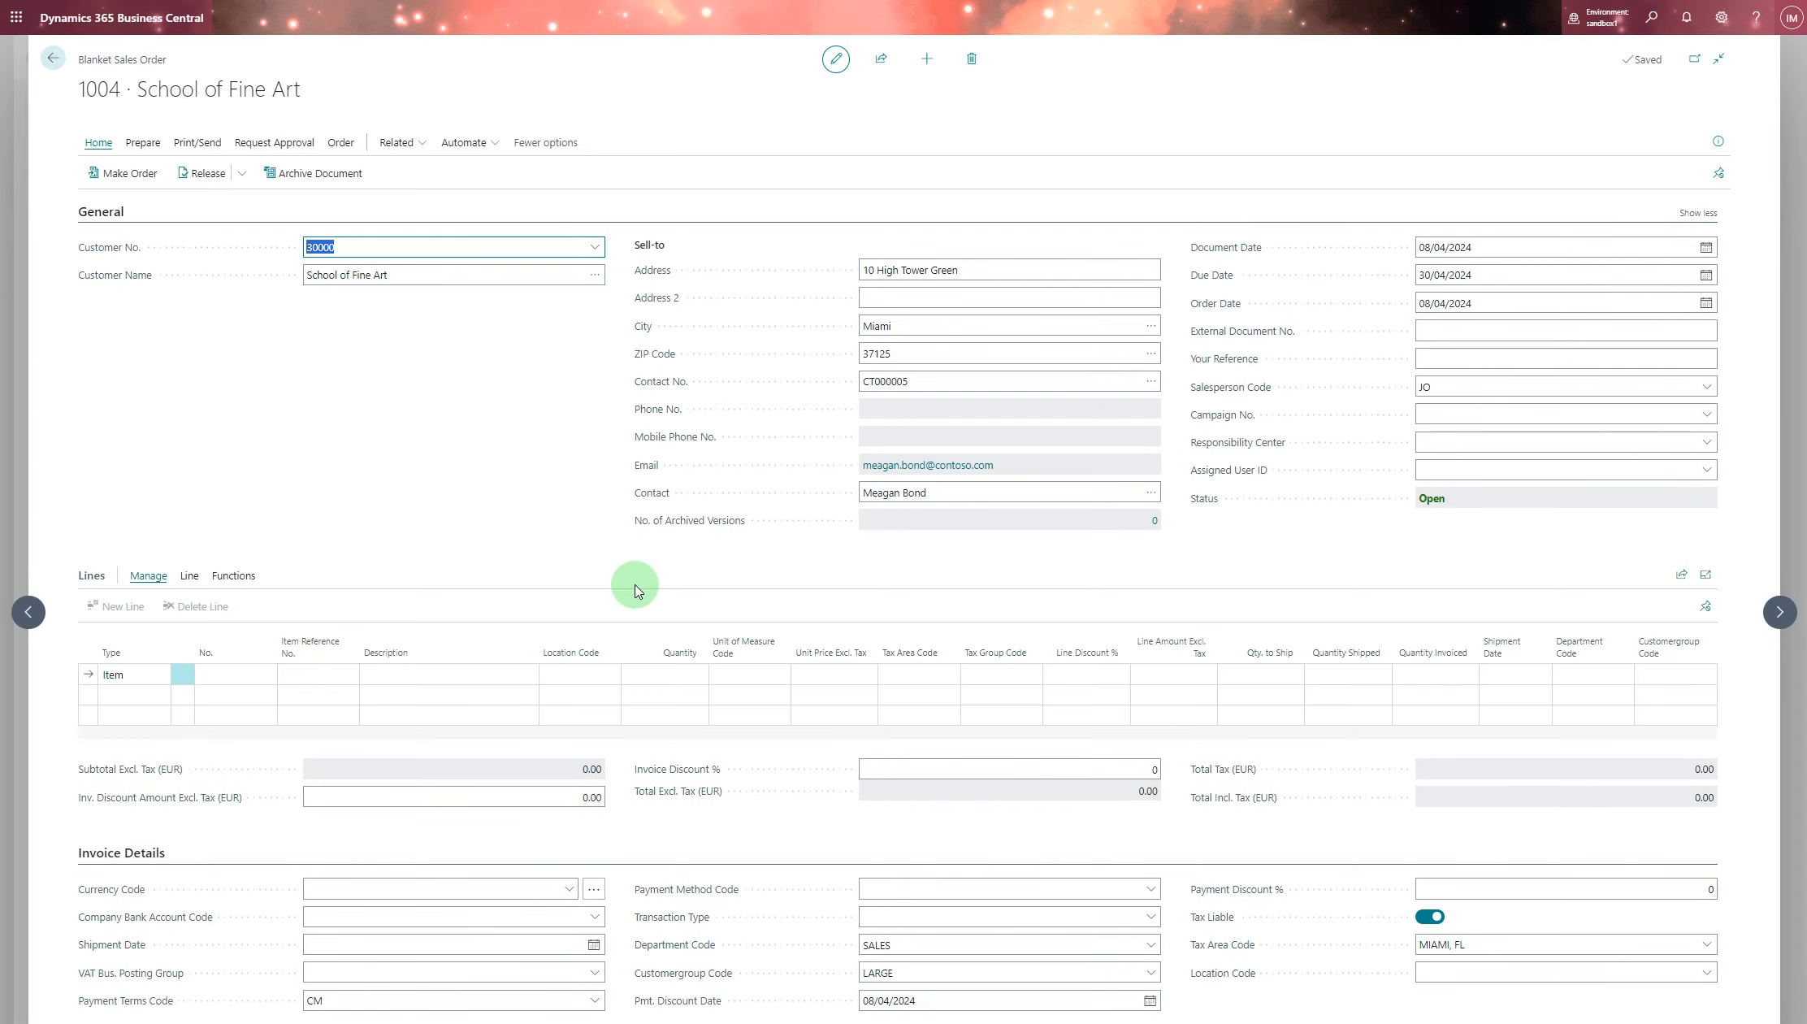
# Dismiss the overdue balance notification and set the first order line to item 1928-S, AMSTERDAM Lamp.
pyautogui.click(246, 696)
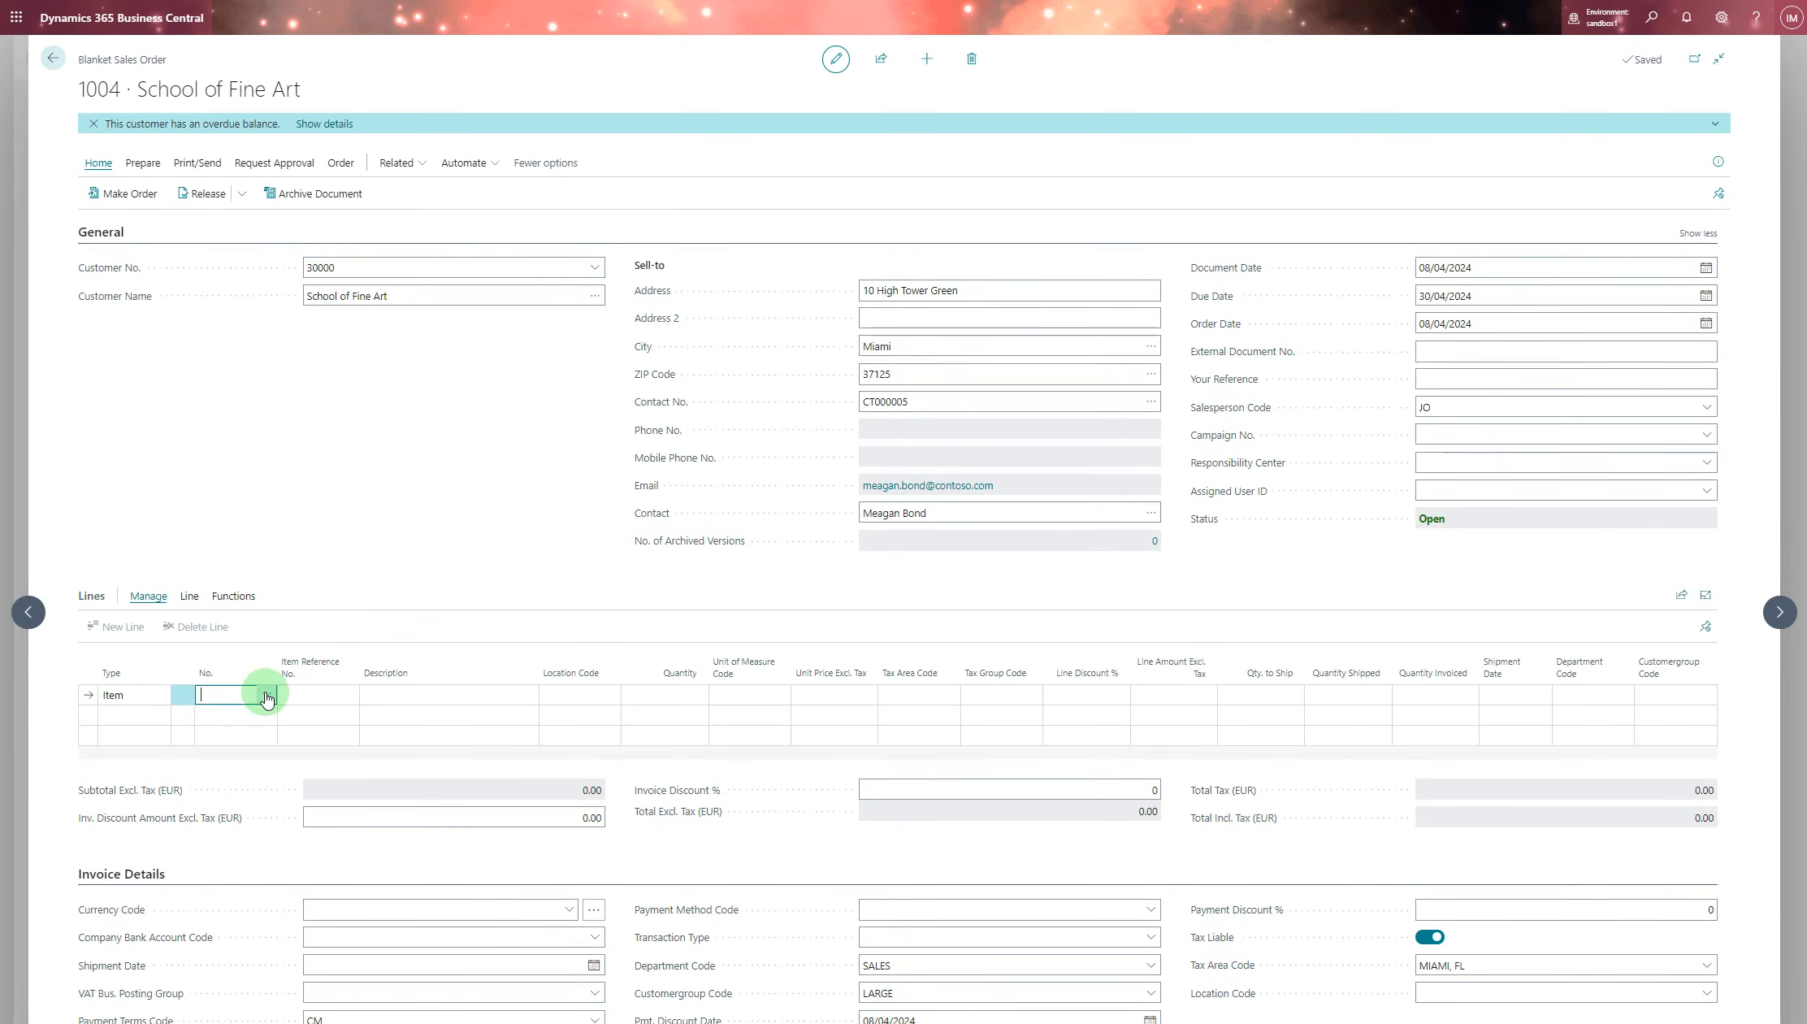
pyautogui.click(94, 125)
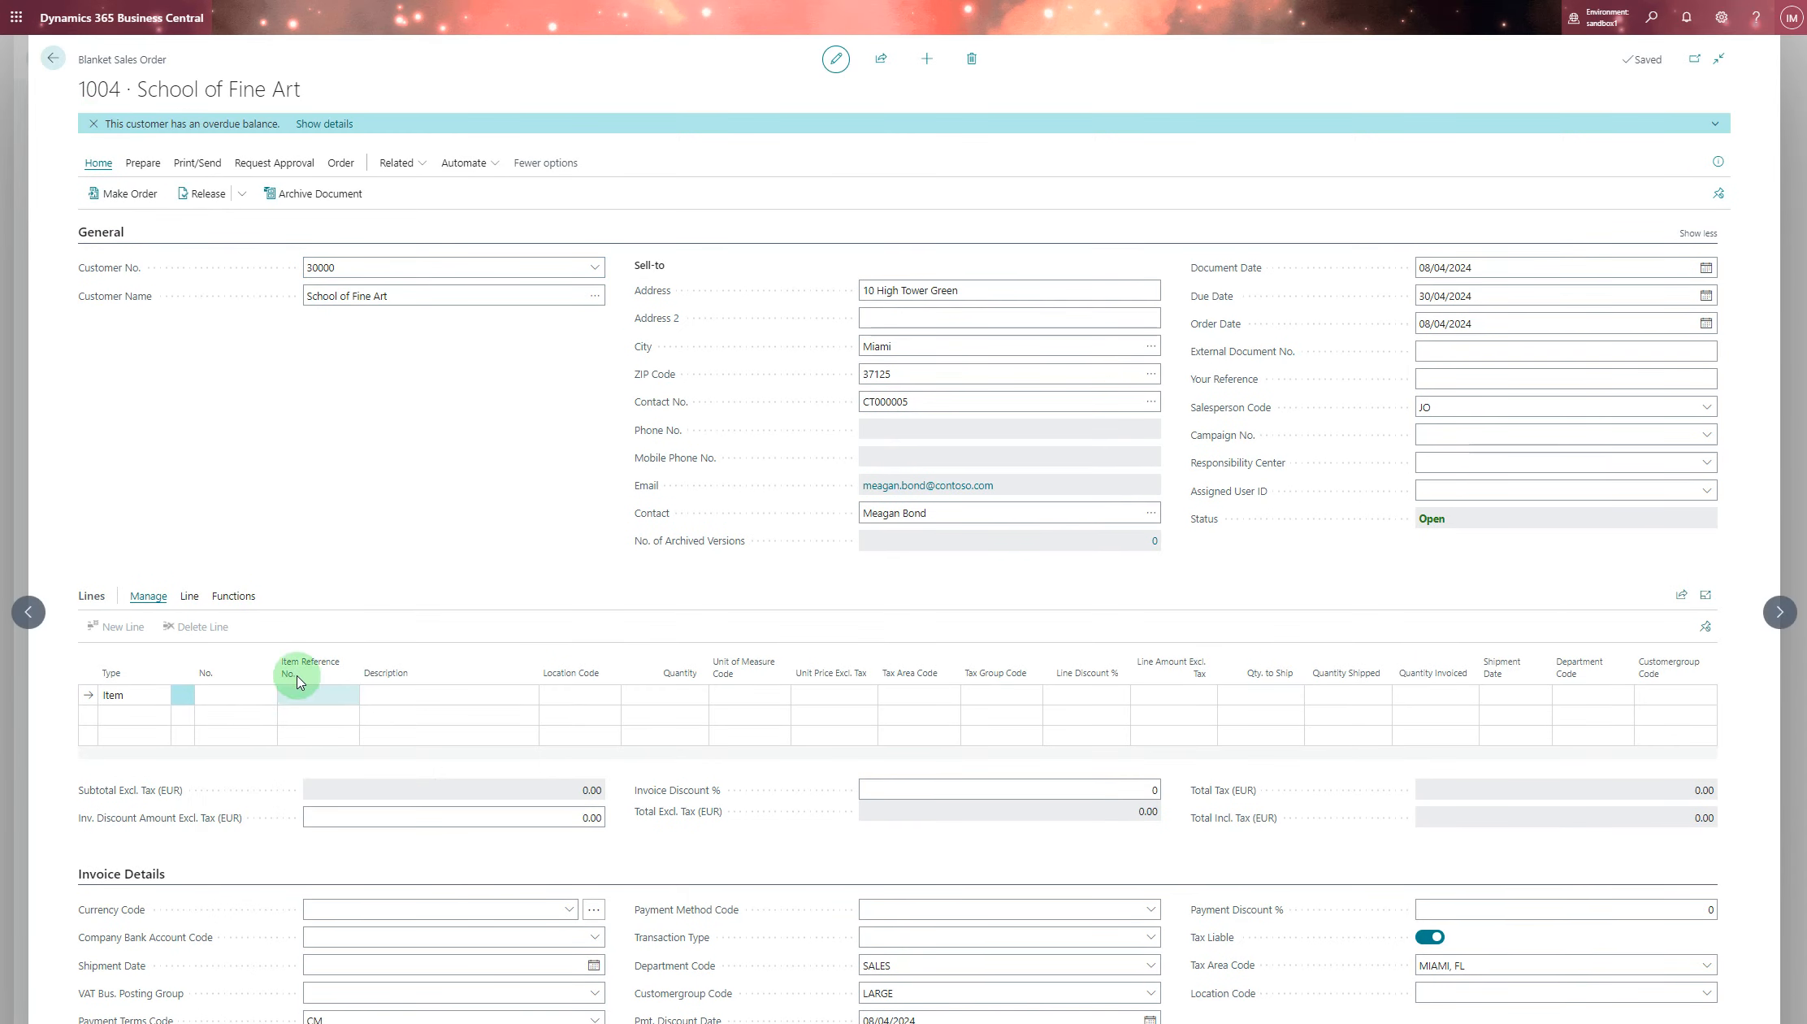
pyautogui.click(252, 652)
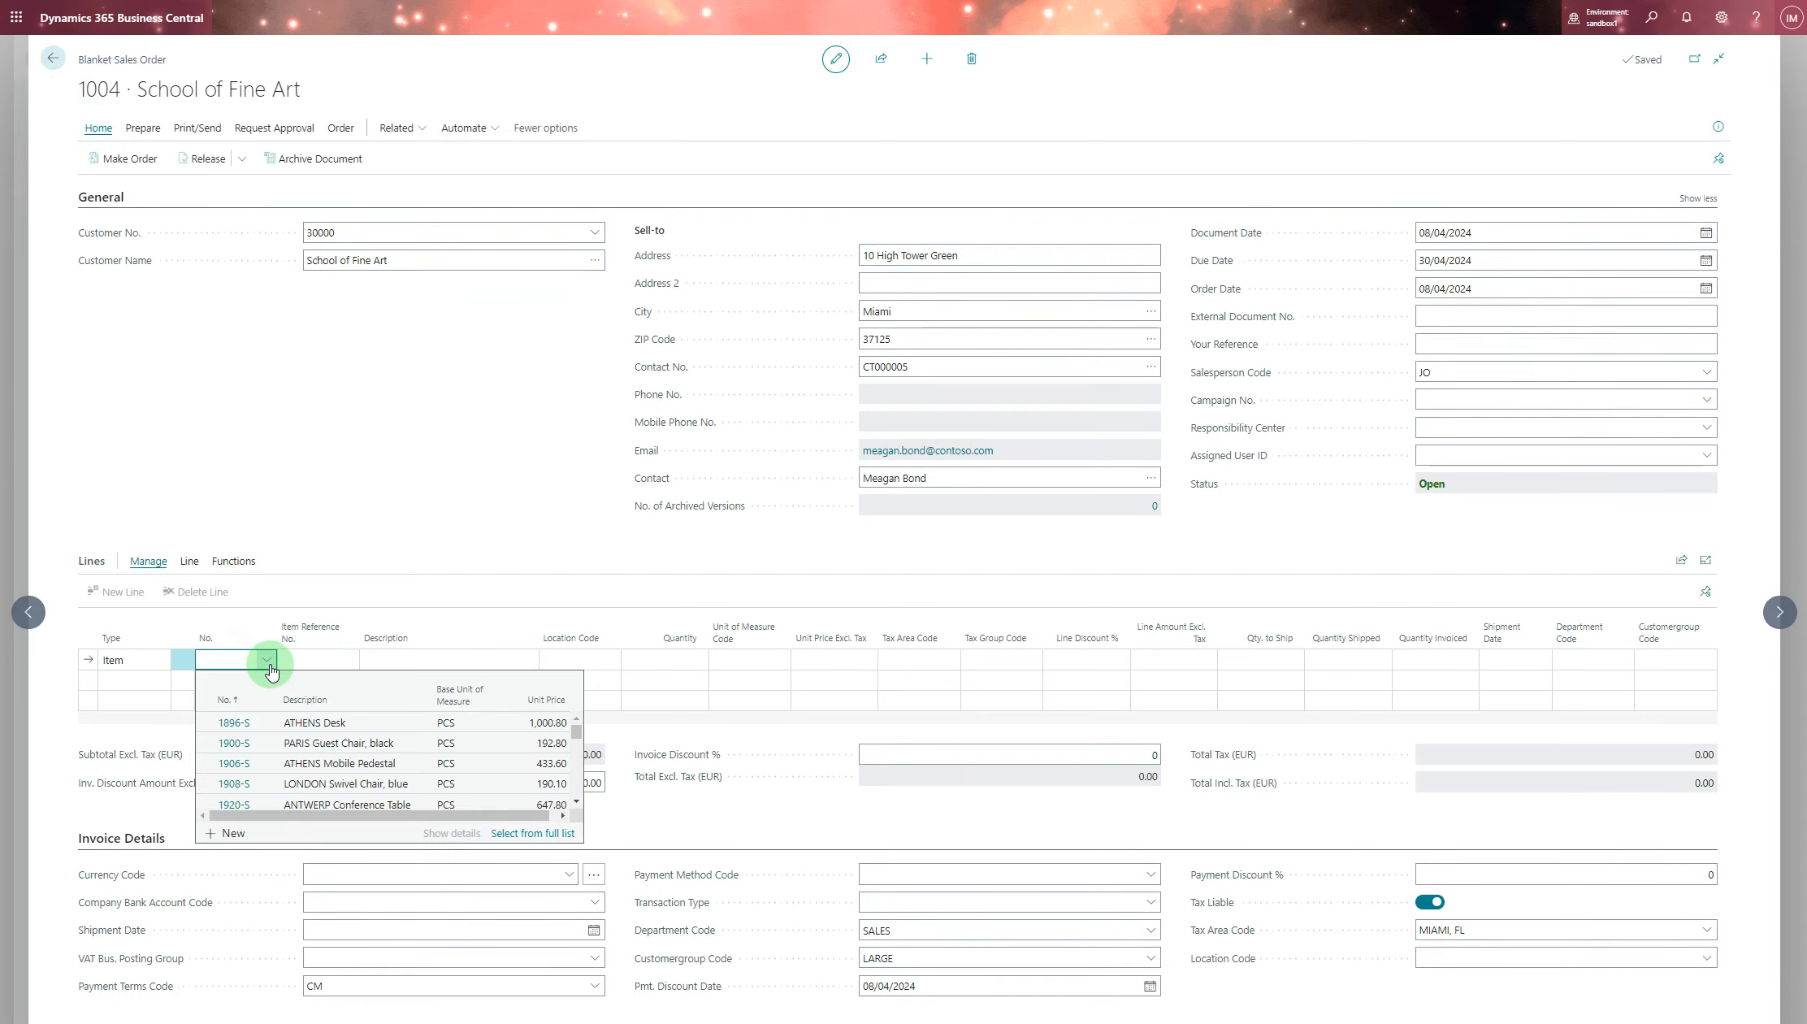
pyautogui.scroll(-2, 241, 768)
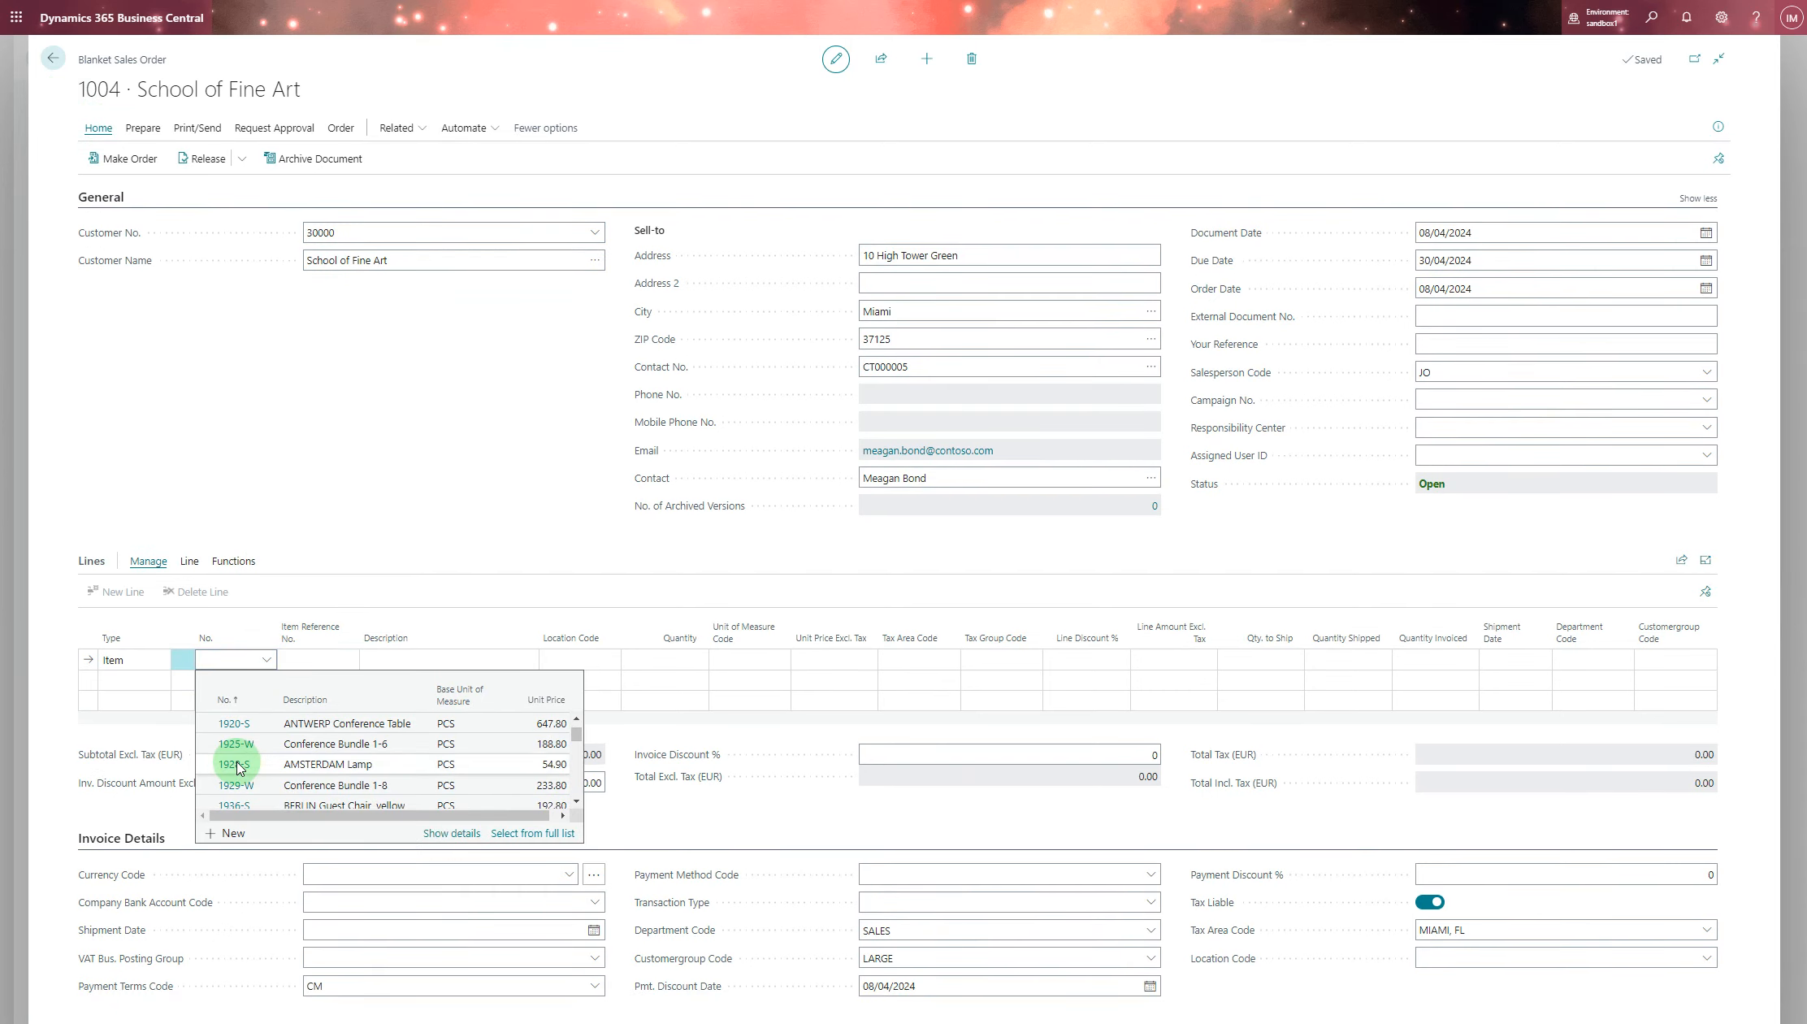
pyautogui.click(236, 762)
# Add item 2000-S, SYDNEY Swivel Chair, green, as the second line of the blanket order.
pyautogui.click(259, 684)
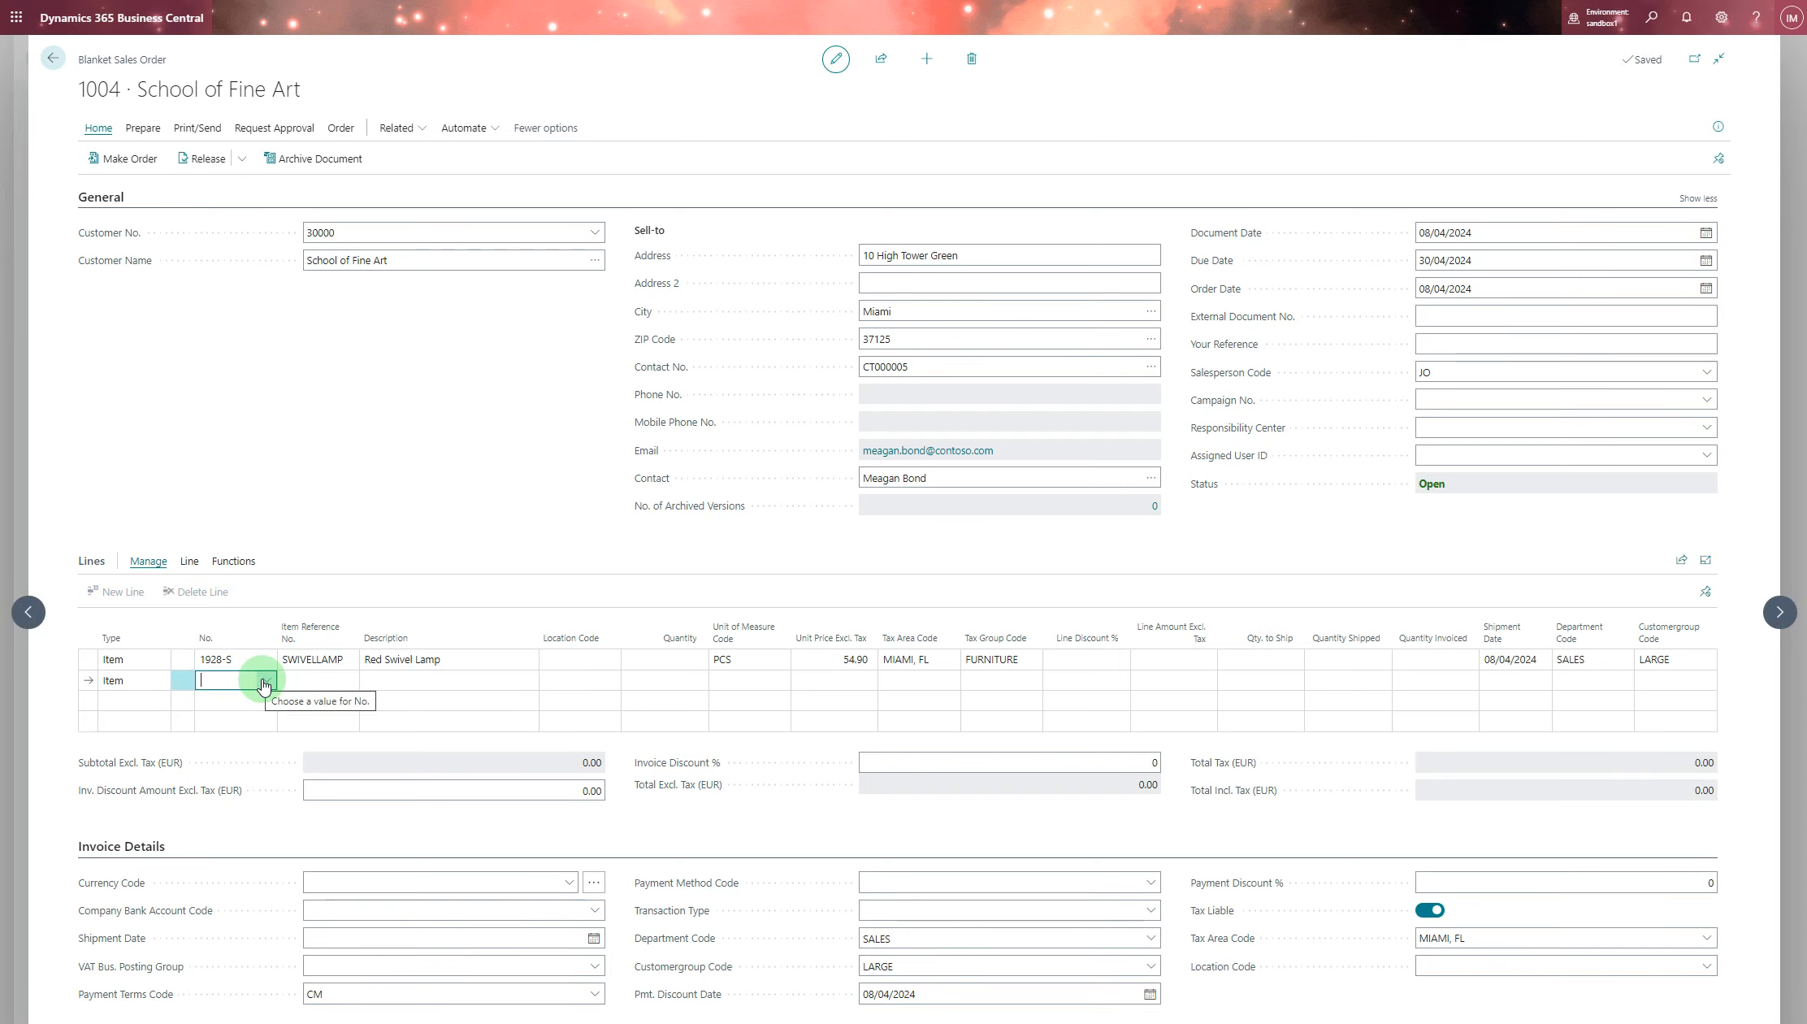
pyautogui.click(264, 683)
pyautogui.scroll(-3, 248, 755)
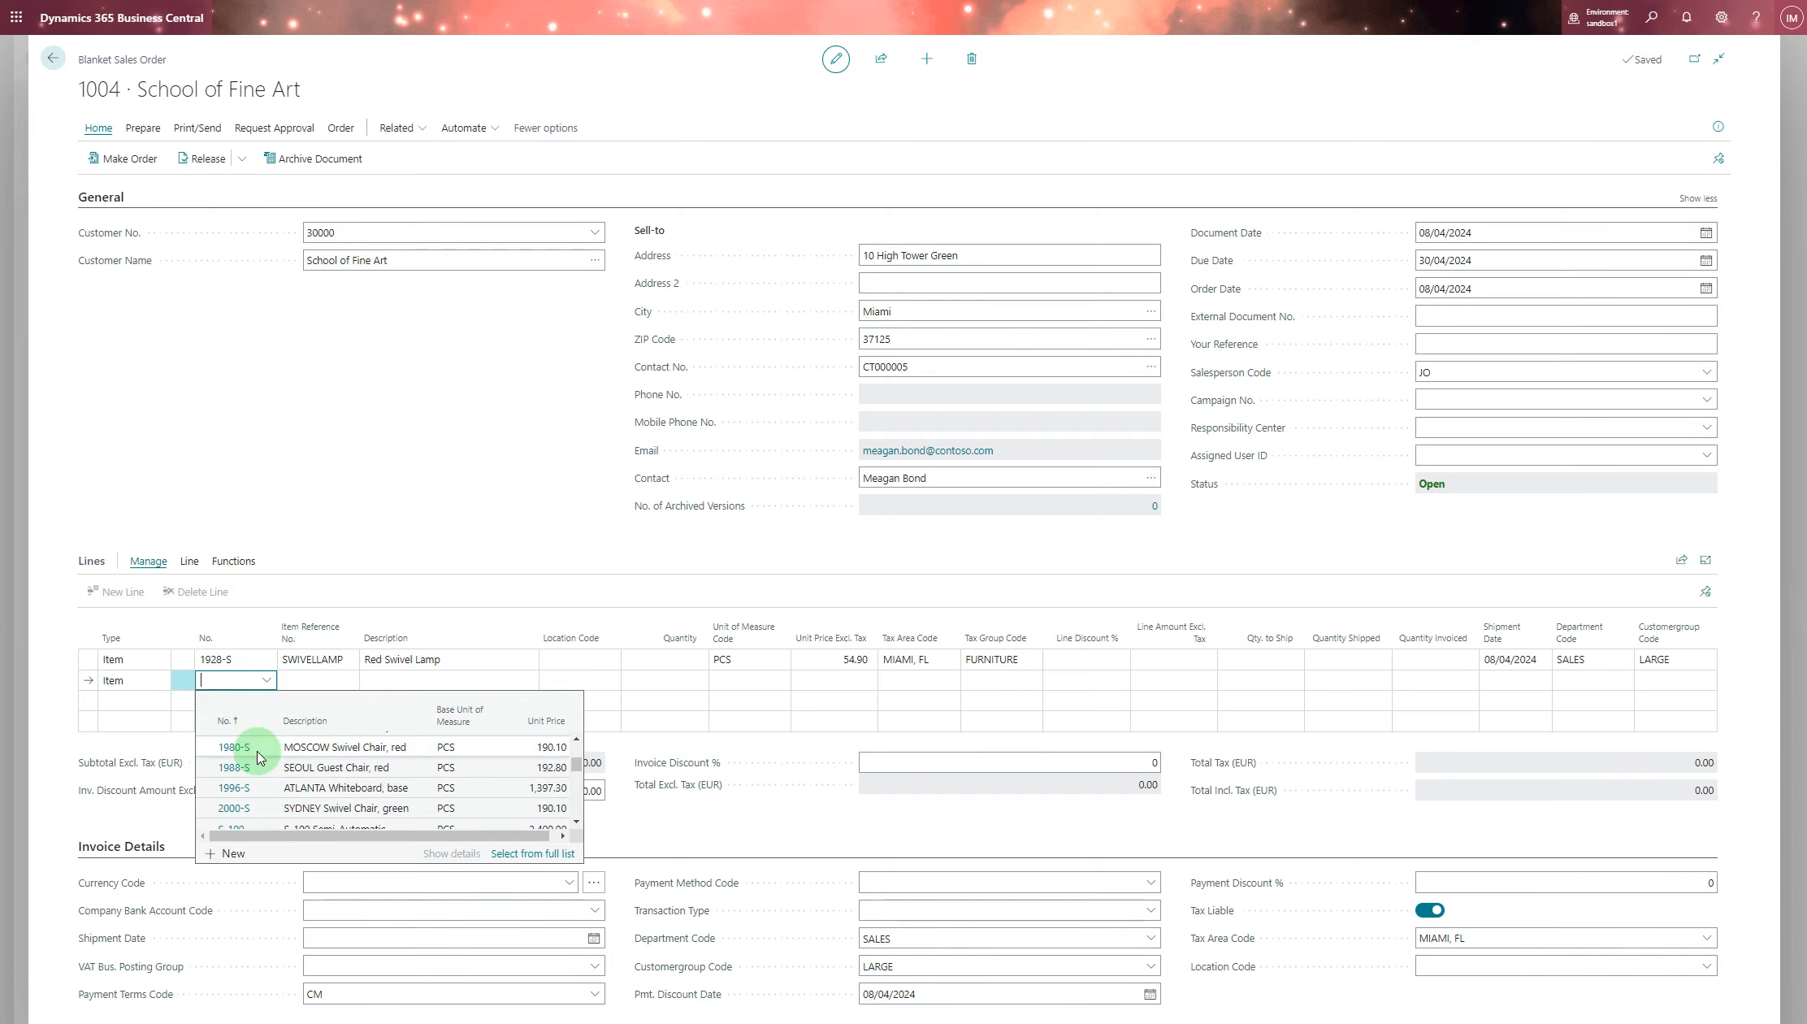
pyautogui.click(243, 808)
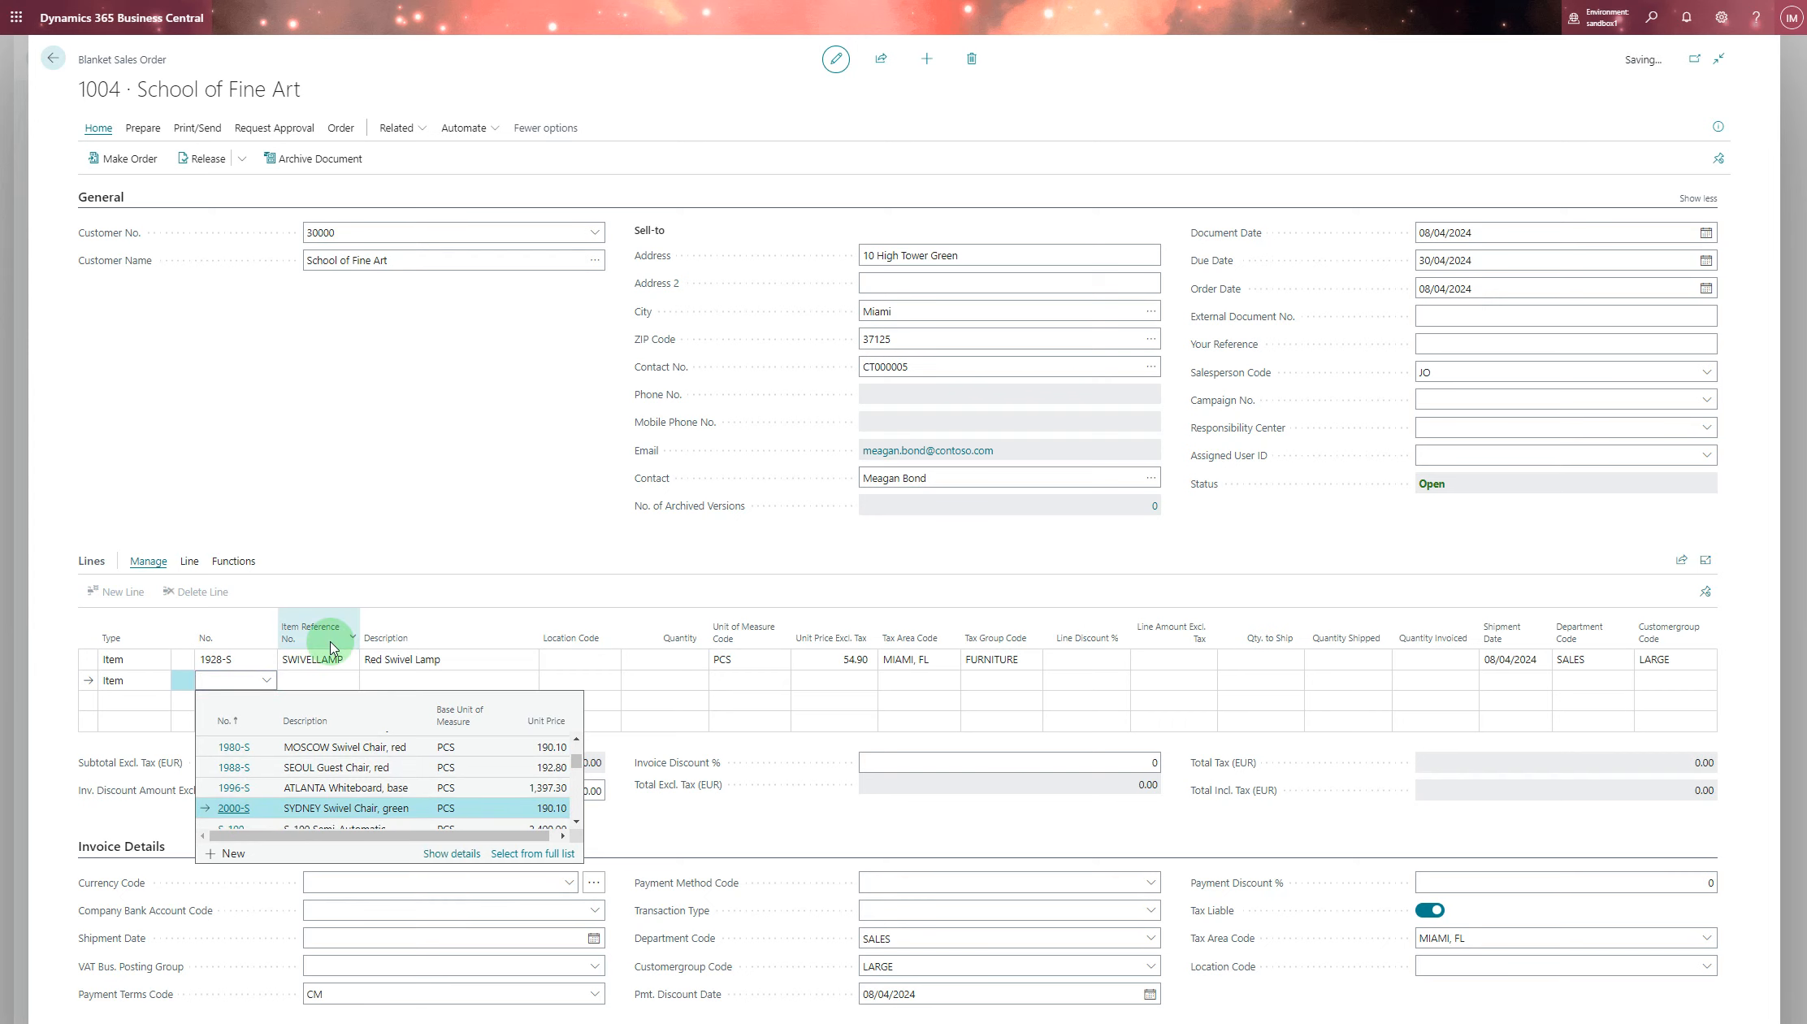
# Set the line quantities to 100 for the Red Swivel Lamp and 90 for the SYDNEY Swivel Chair.
pyautogui.click(662, 660)
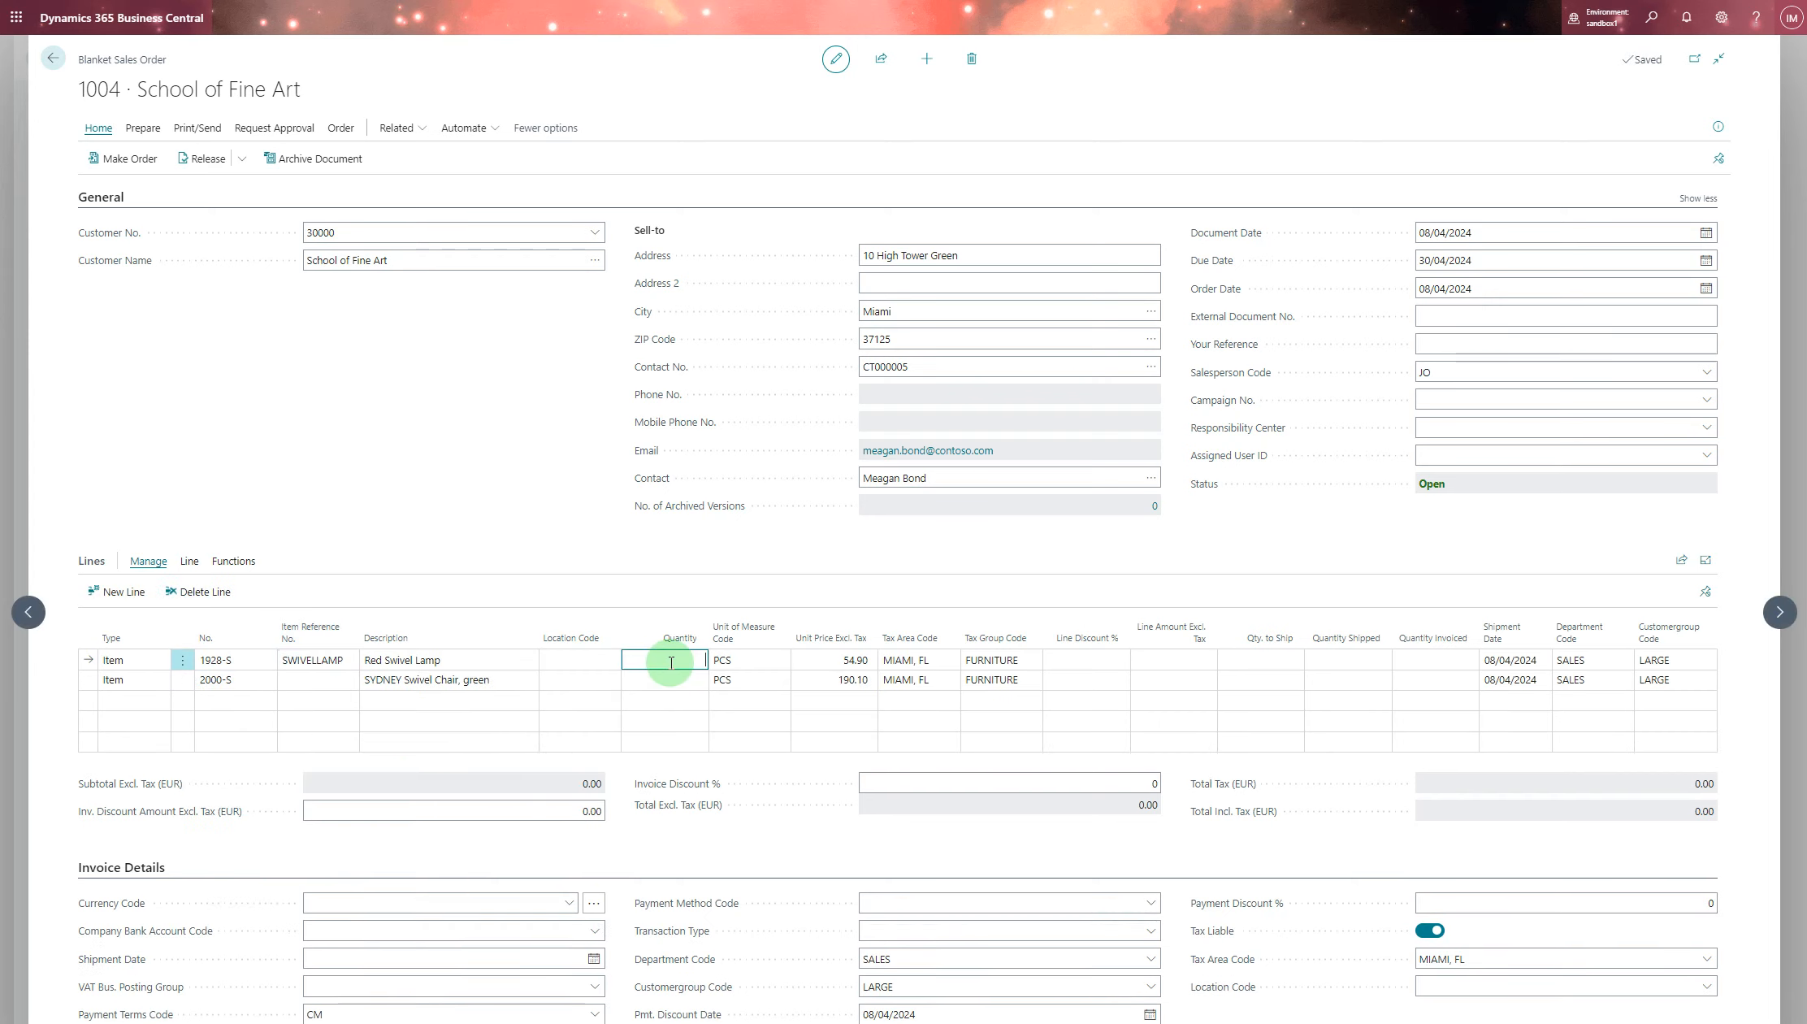
pyautogui.write('100')
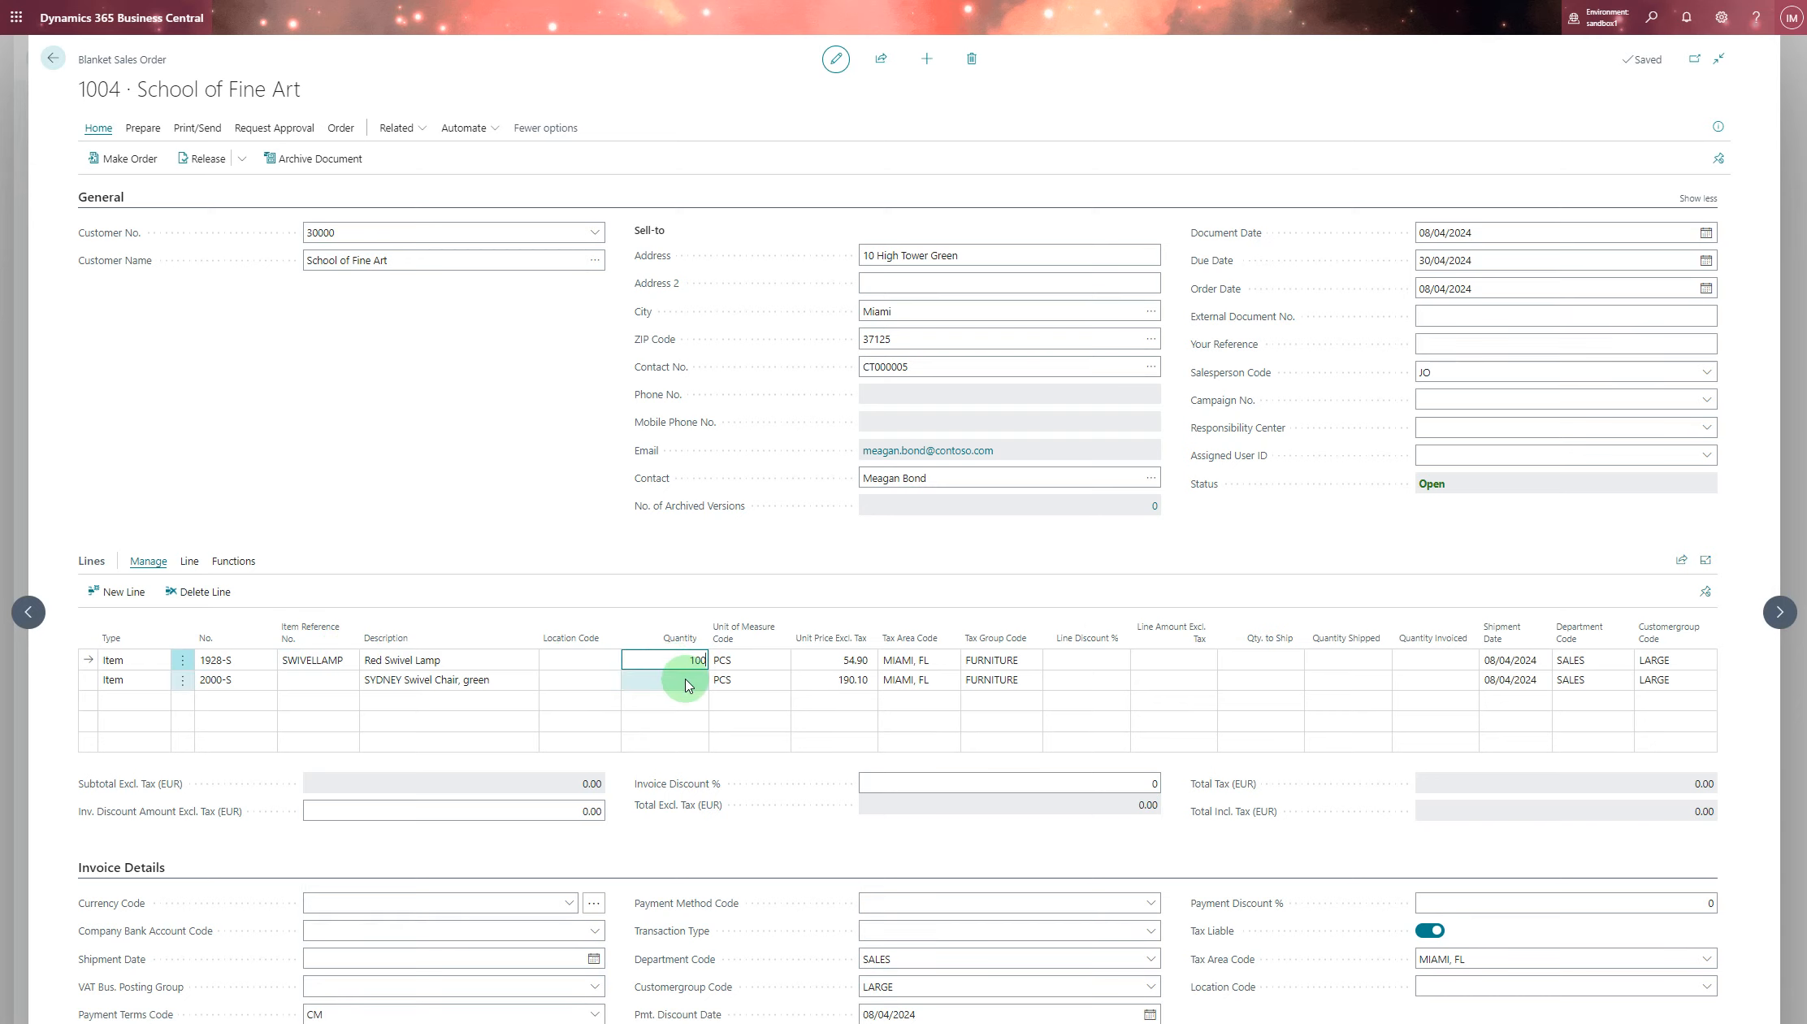
pyautogui.click(687, 681)
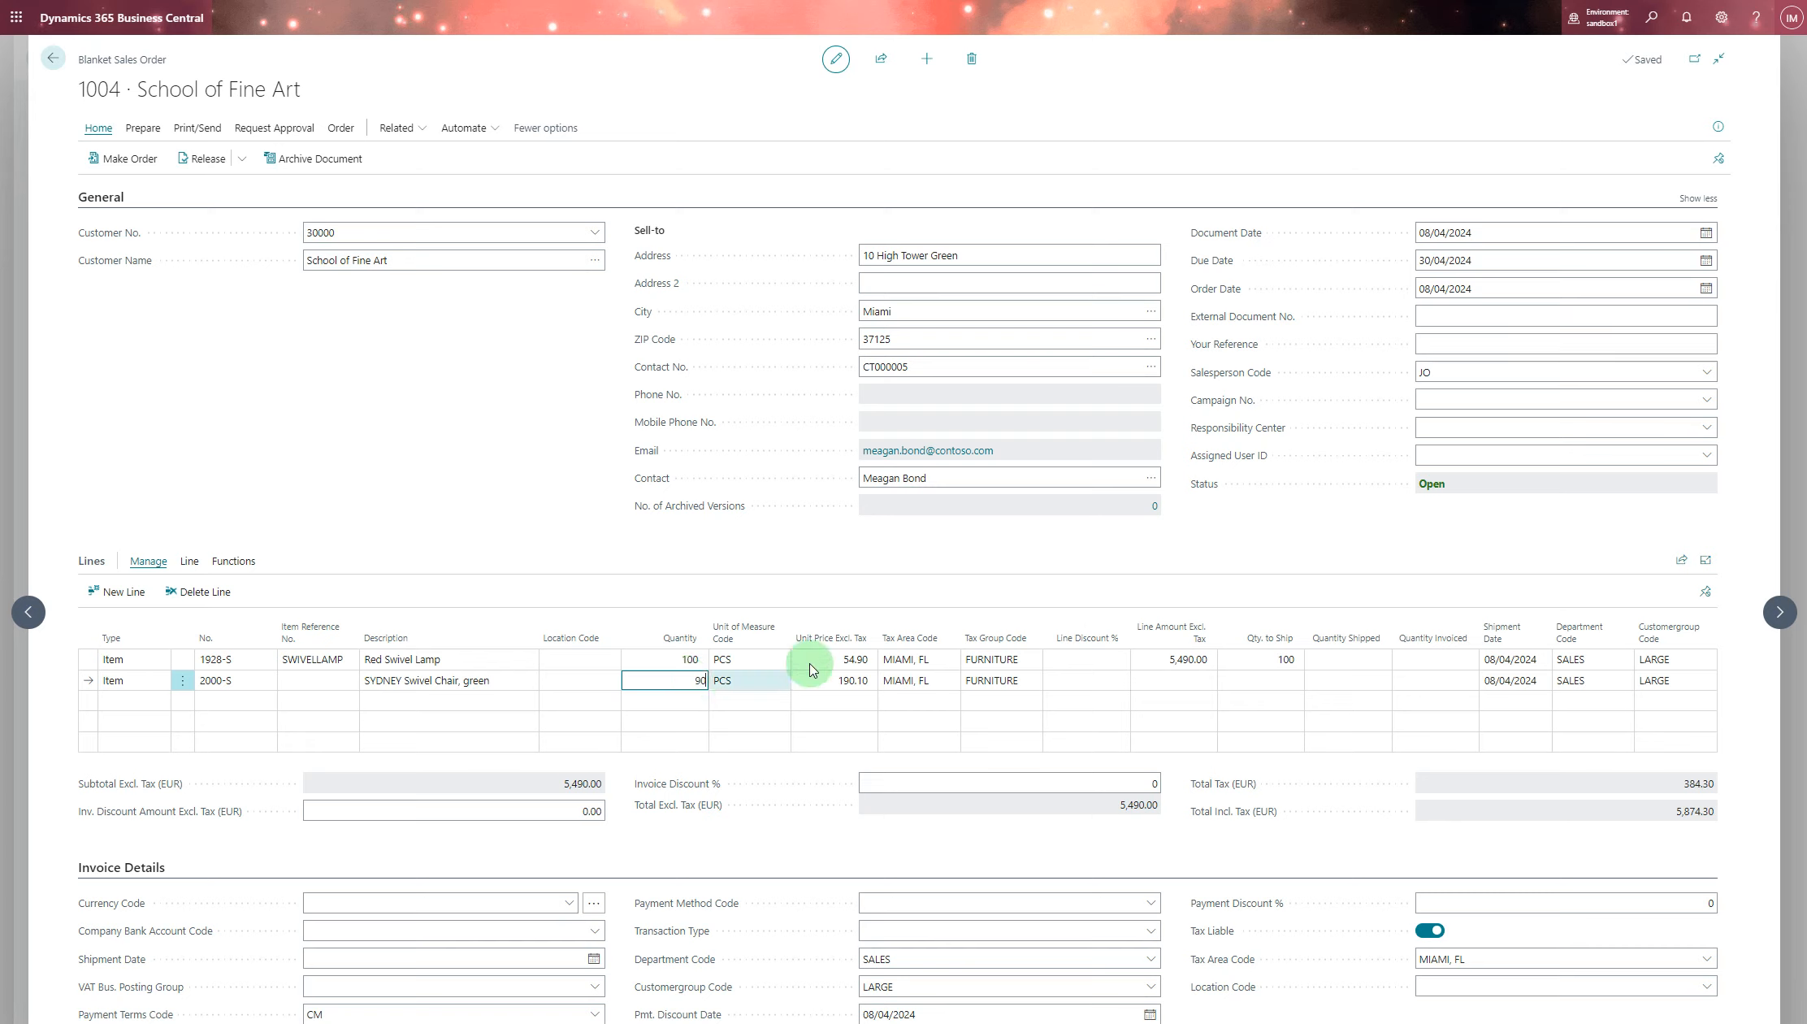
pyautogui.click(1257, 734)
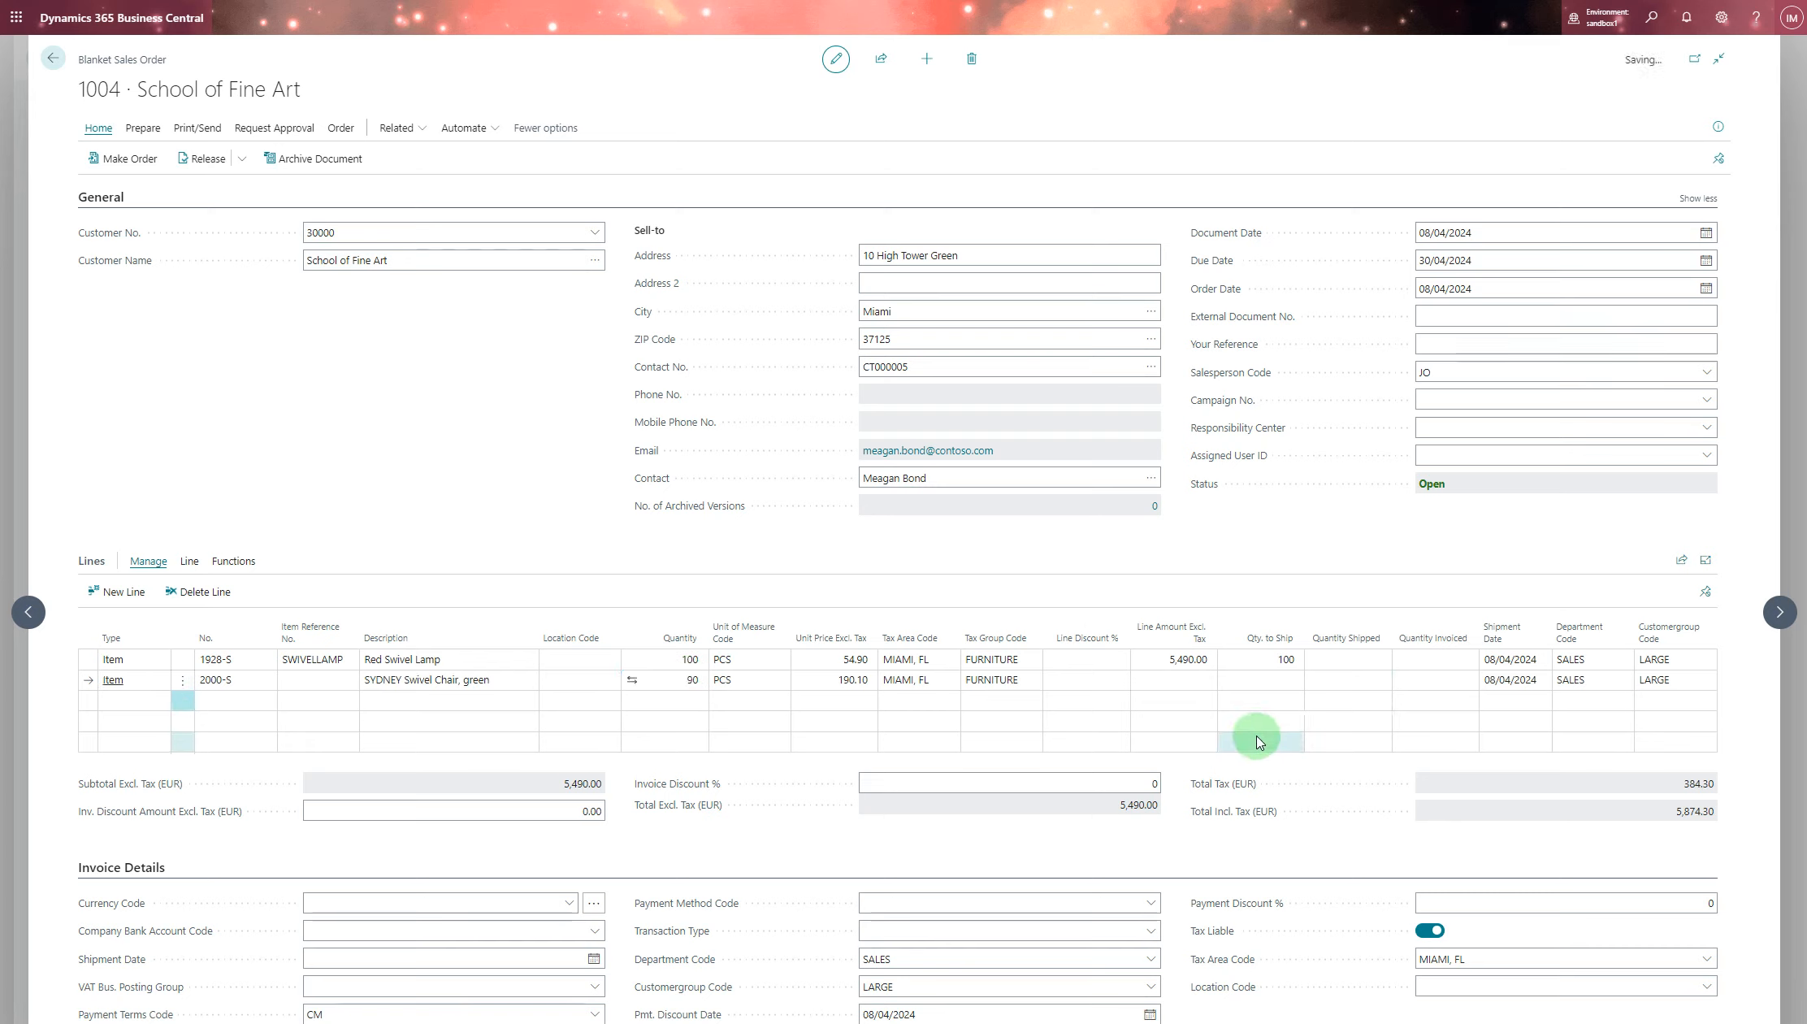
# Set Qty. to Ship to 10 for the Red Swivel Lamp and 9 for the SYDNEY Swivel Chair.
pyautogui.click(1285, 662)
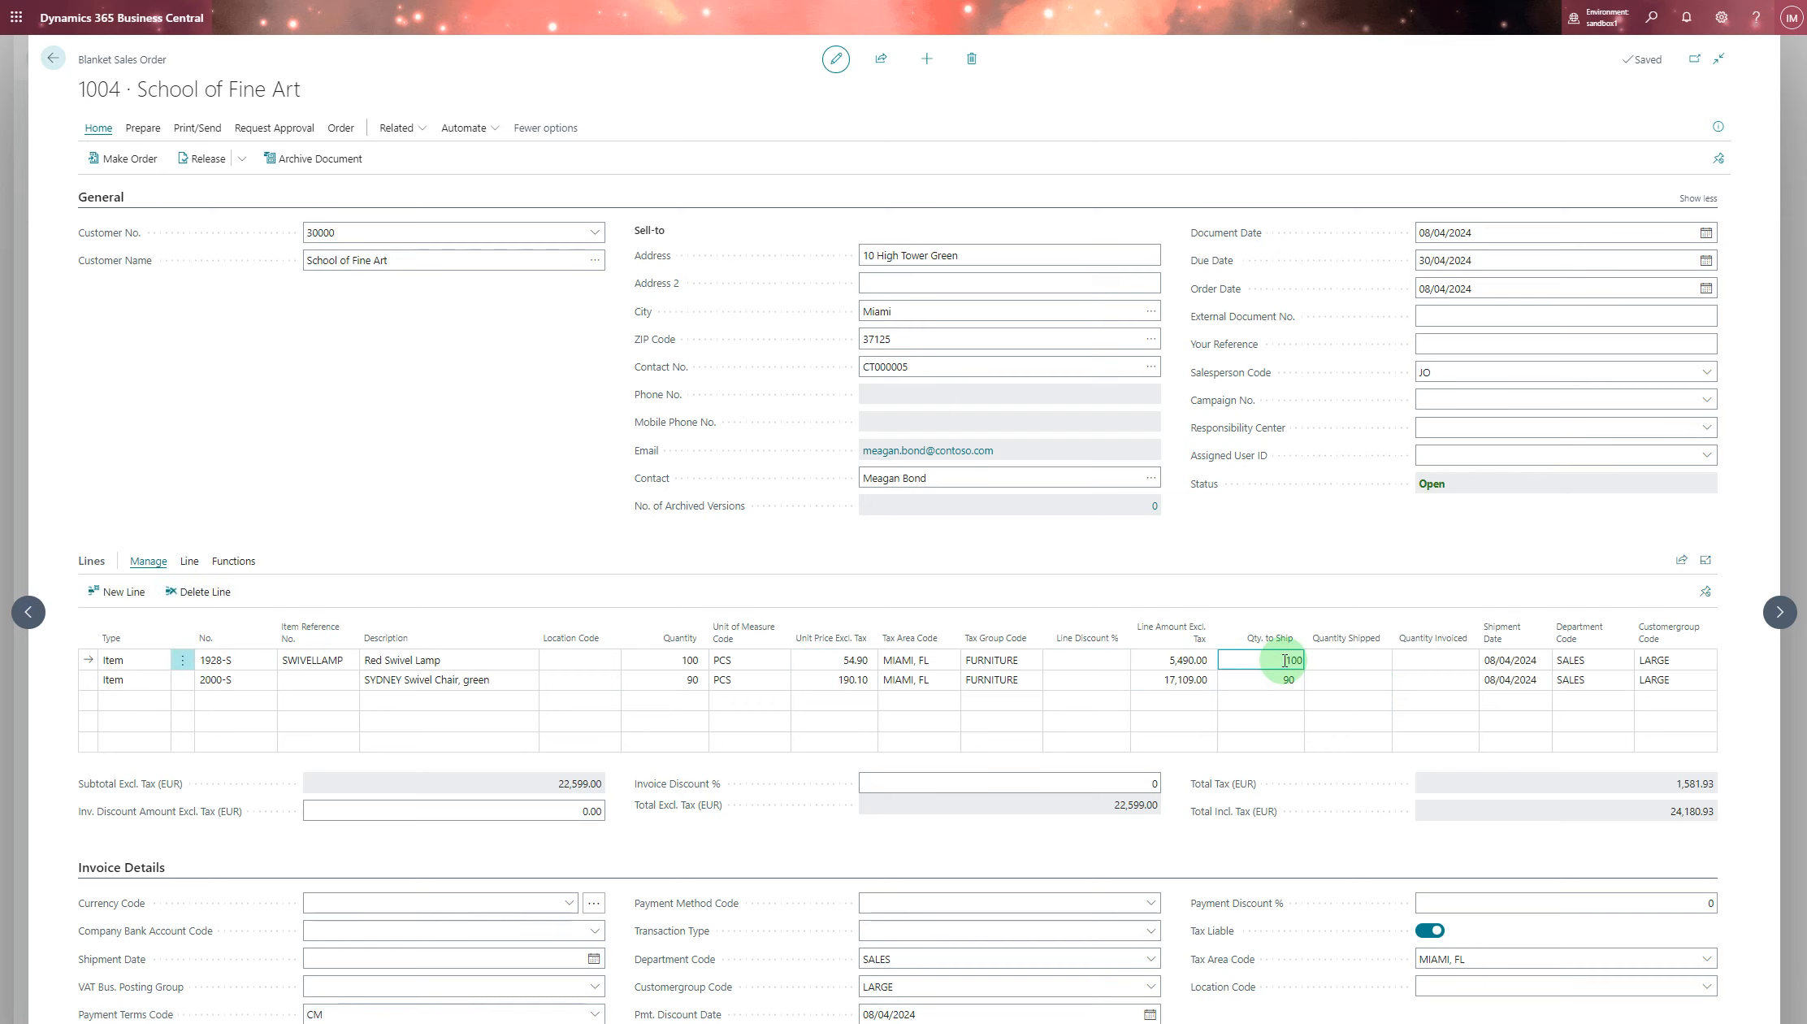
pyautogui.doubleClick(1285, 661)
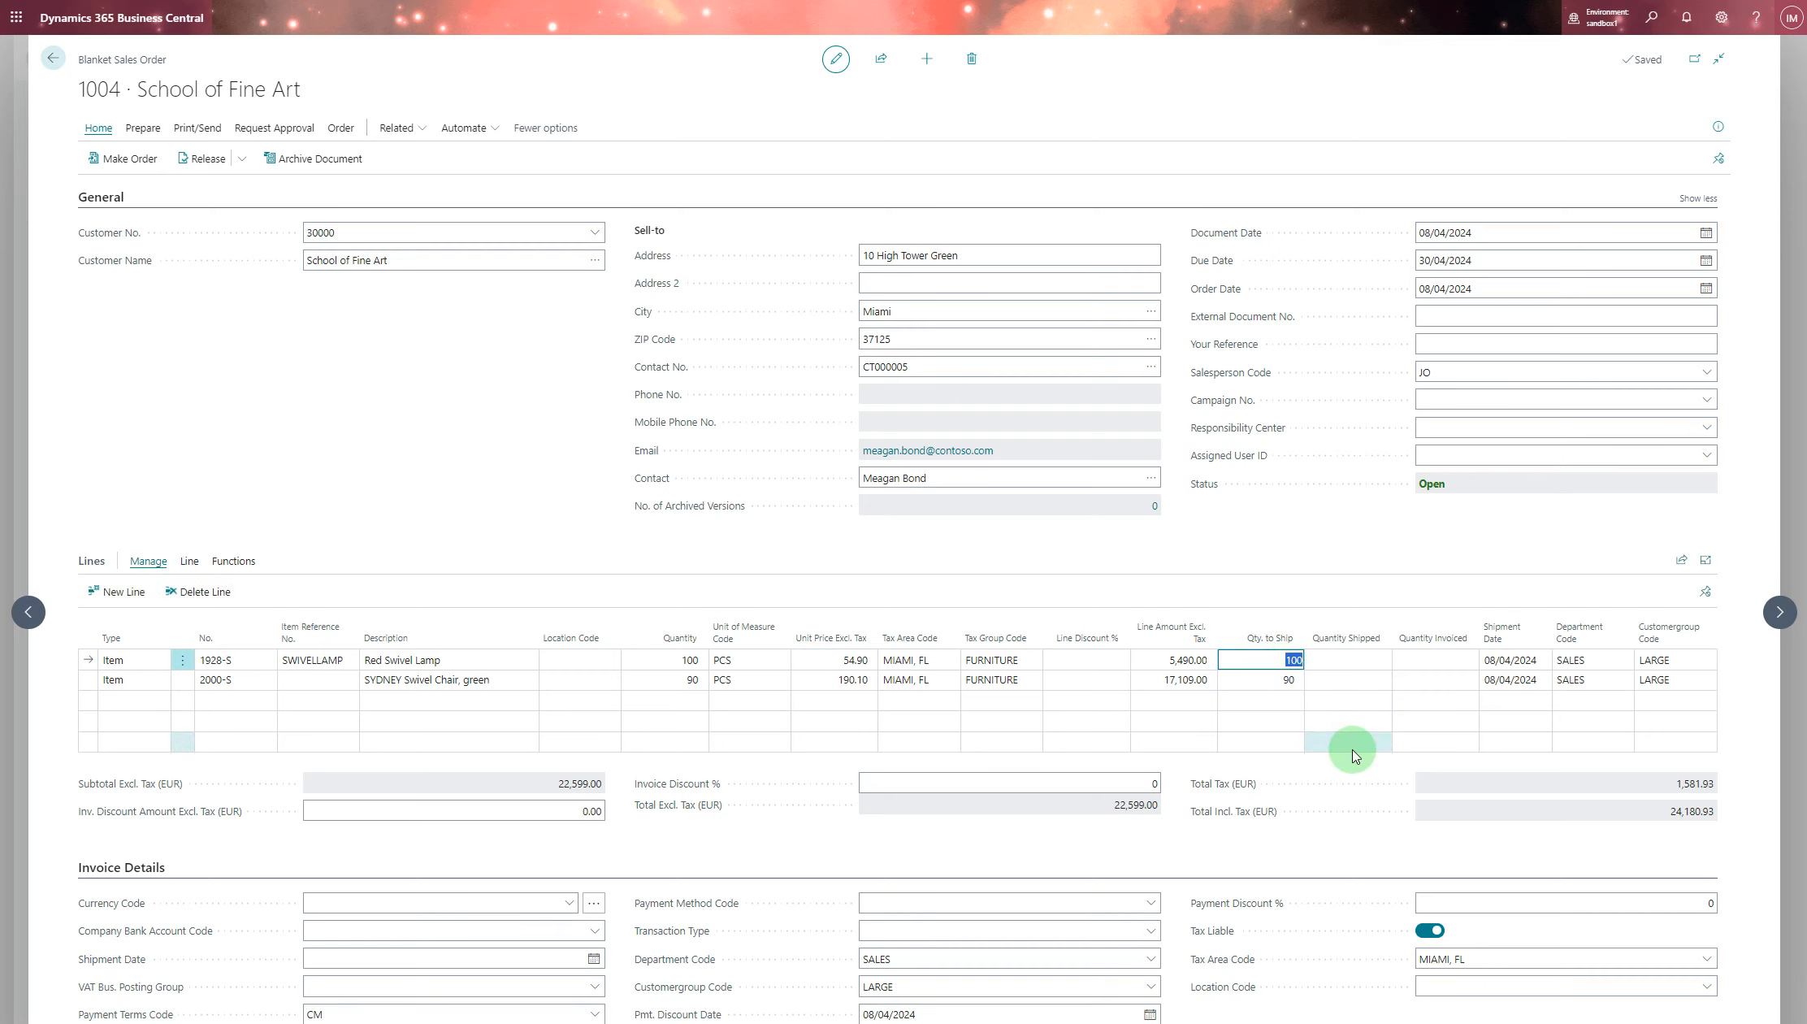
pyautogui.write('10')
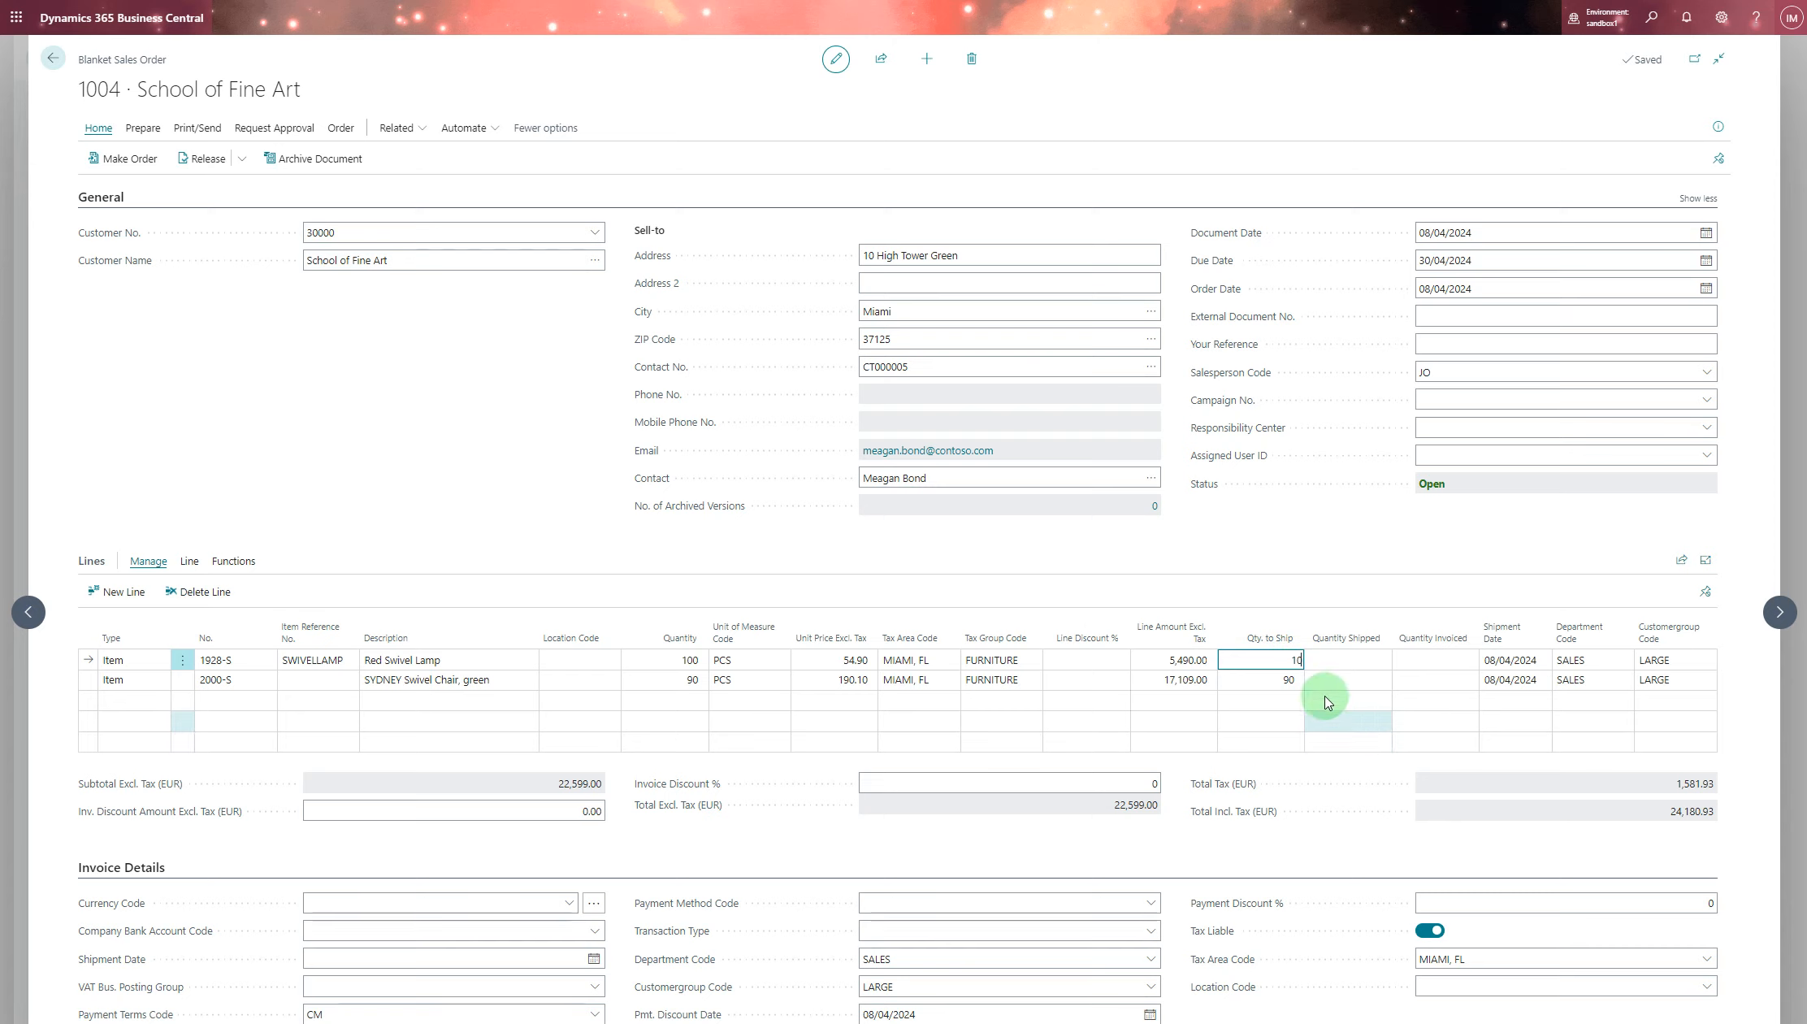
pyautogui.click(1290, 682)
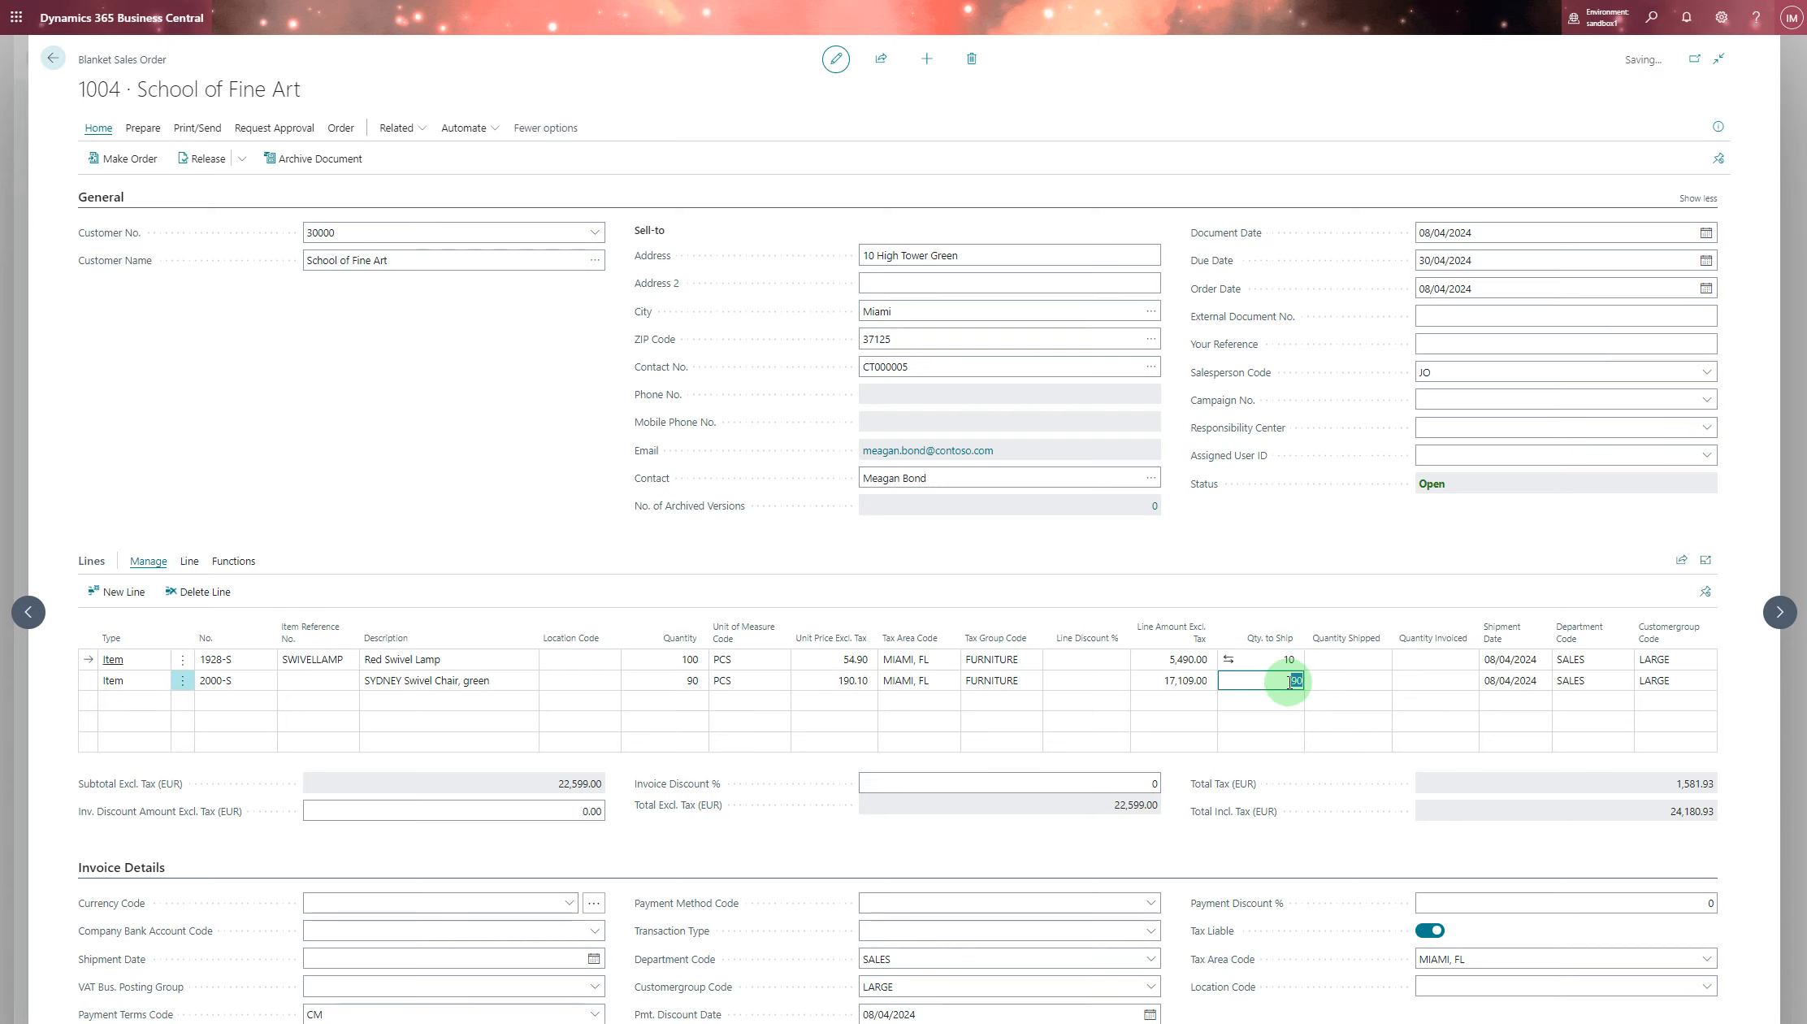
pyautogui.write('9')
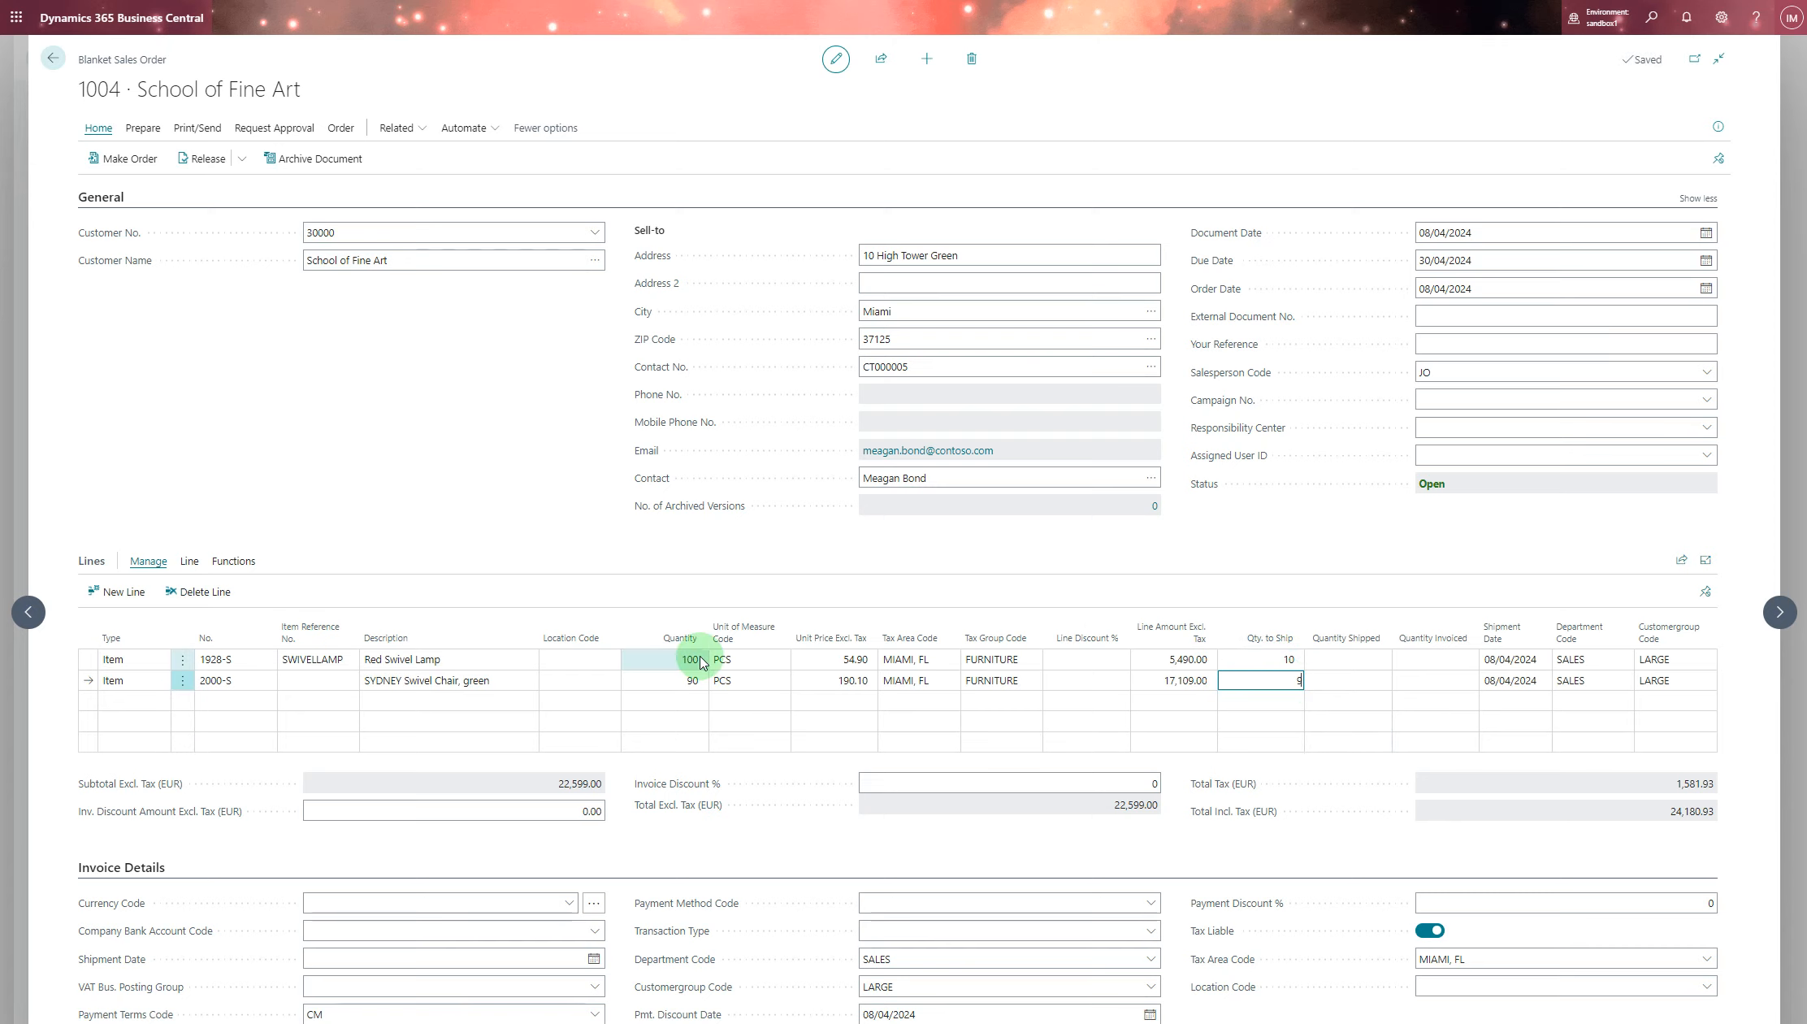
# Make a sales order from the blanket sales order and acknowledge its creation.
pyautogui.click(160, 169)
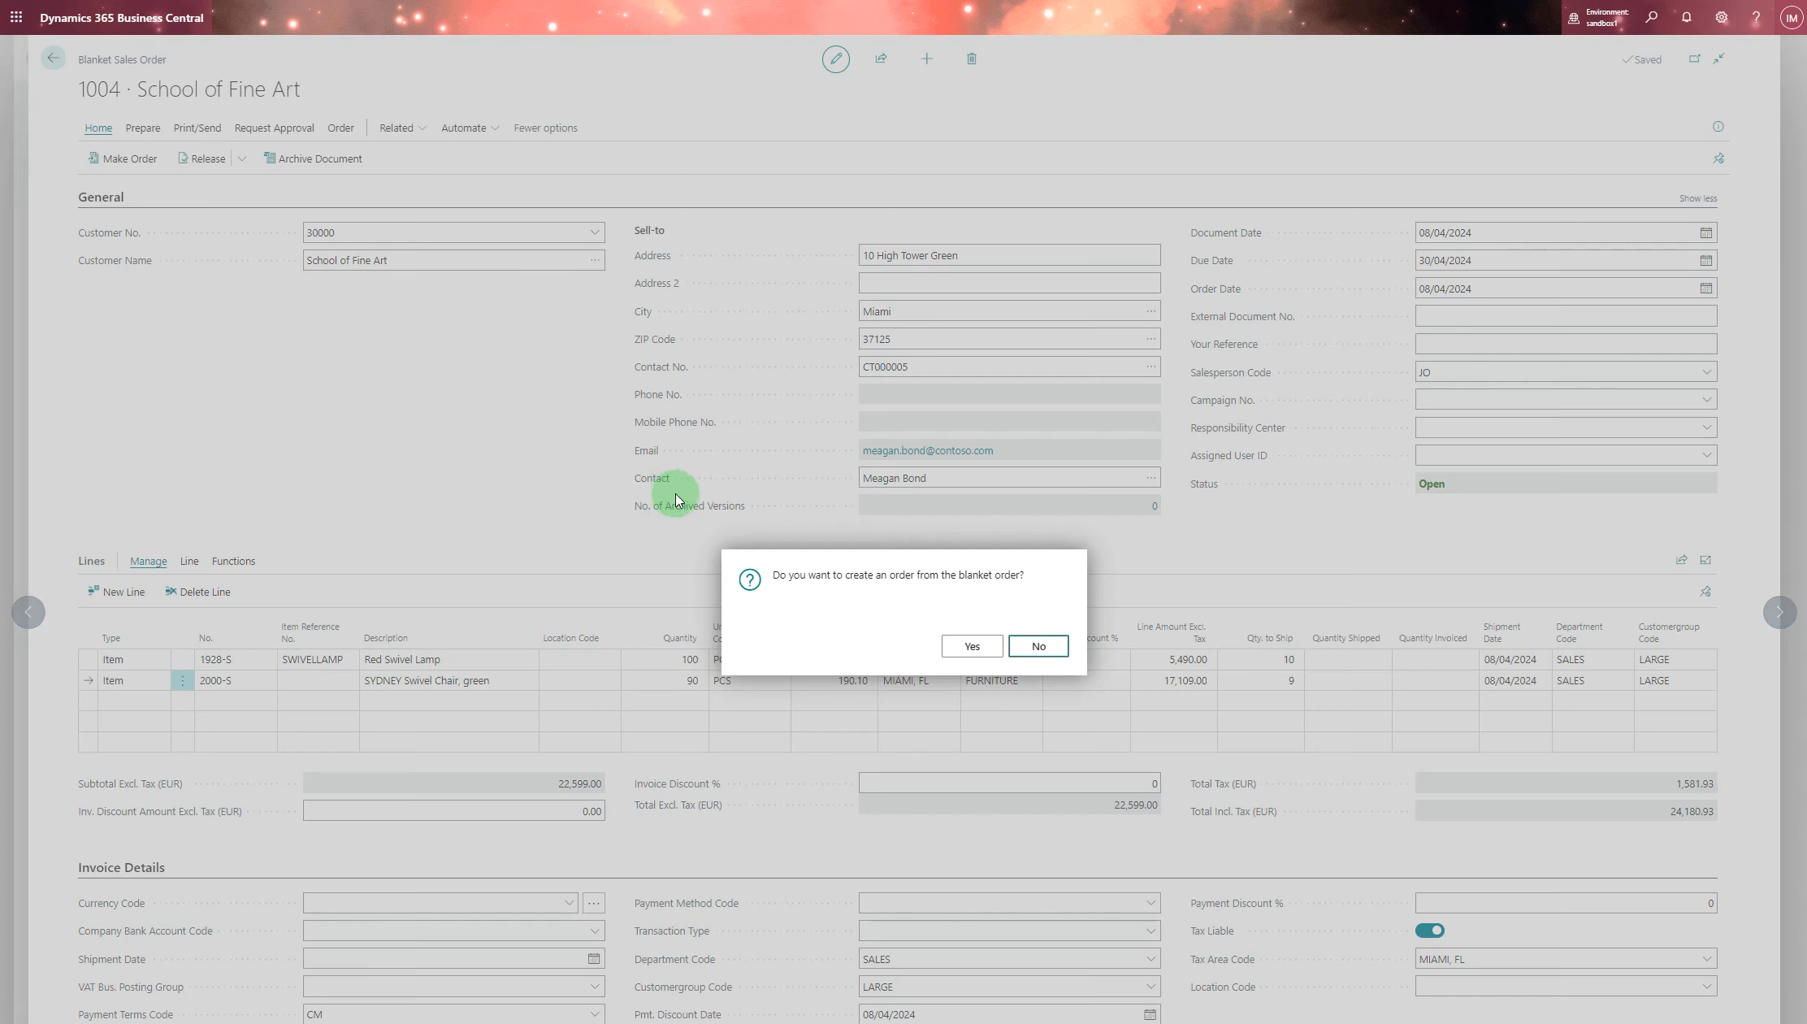
pyautogui.click(965, 647)
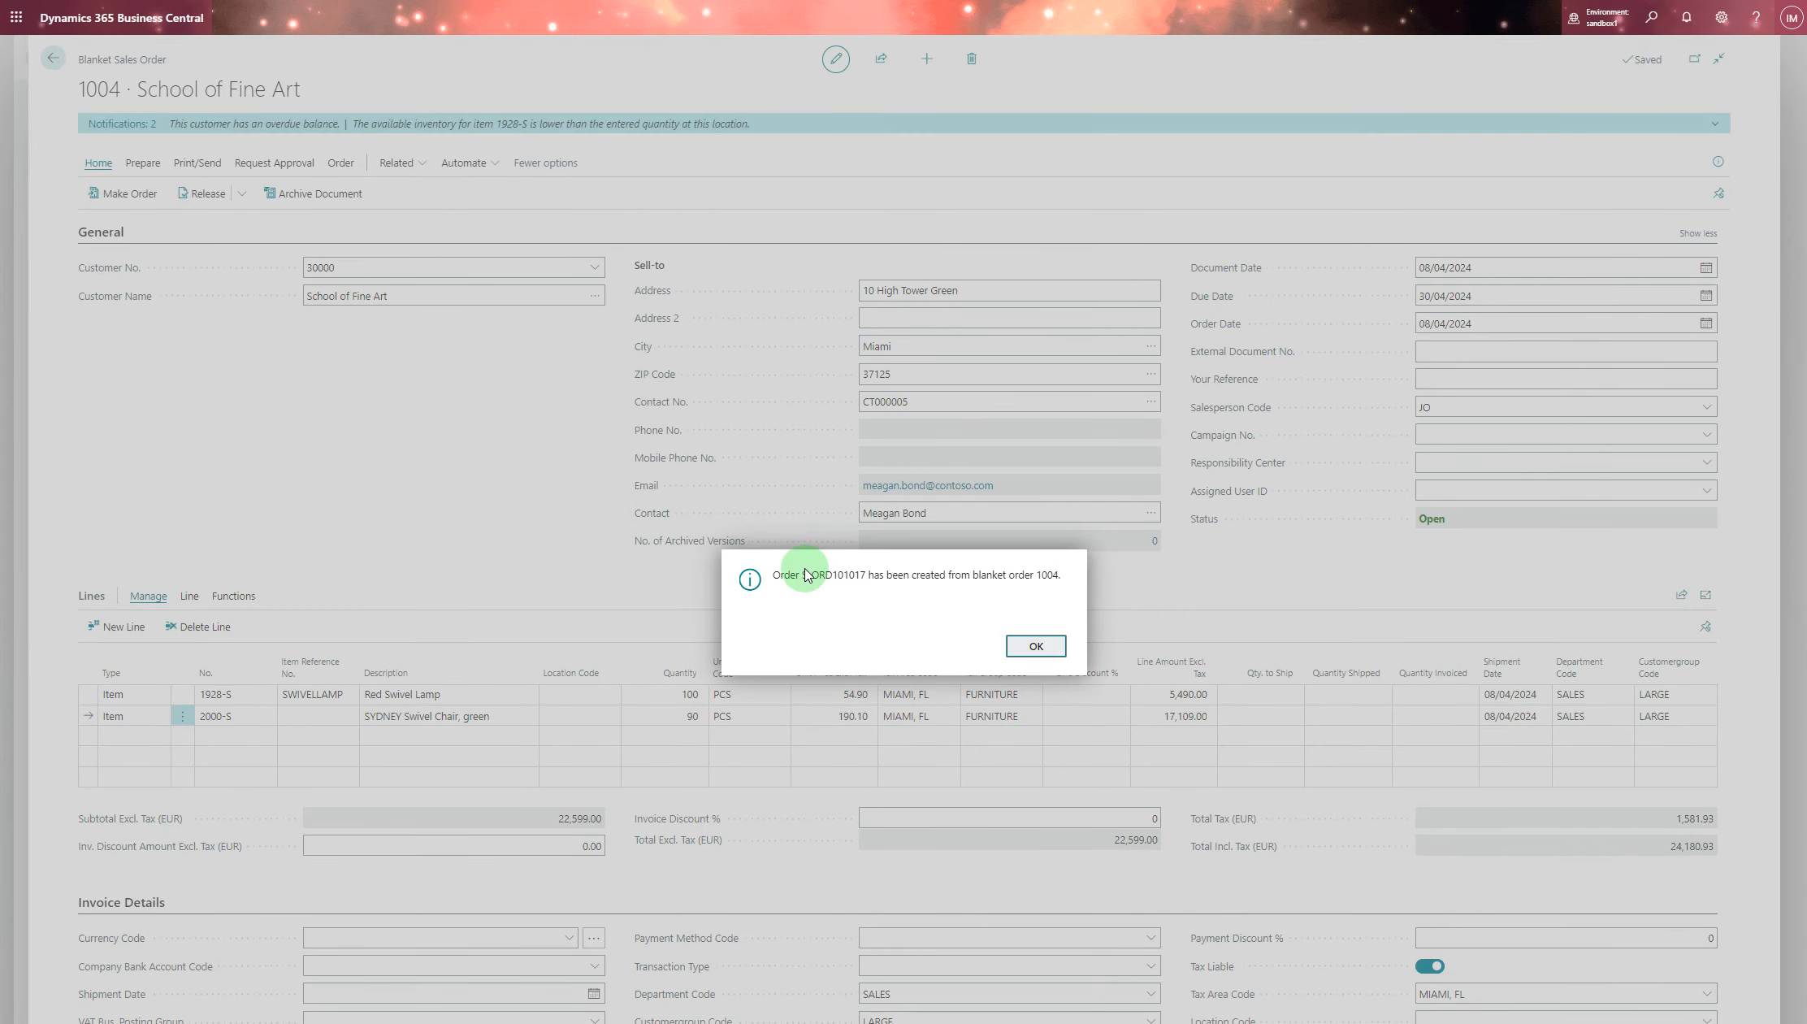
pyautogui.press('Return')
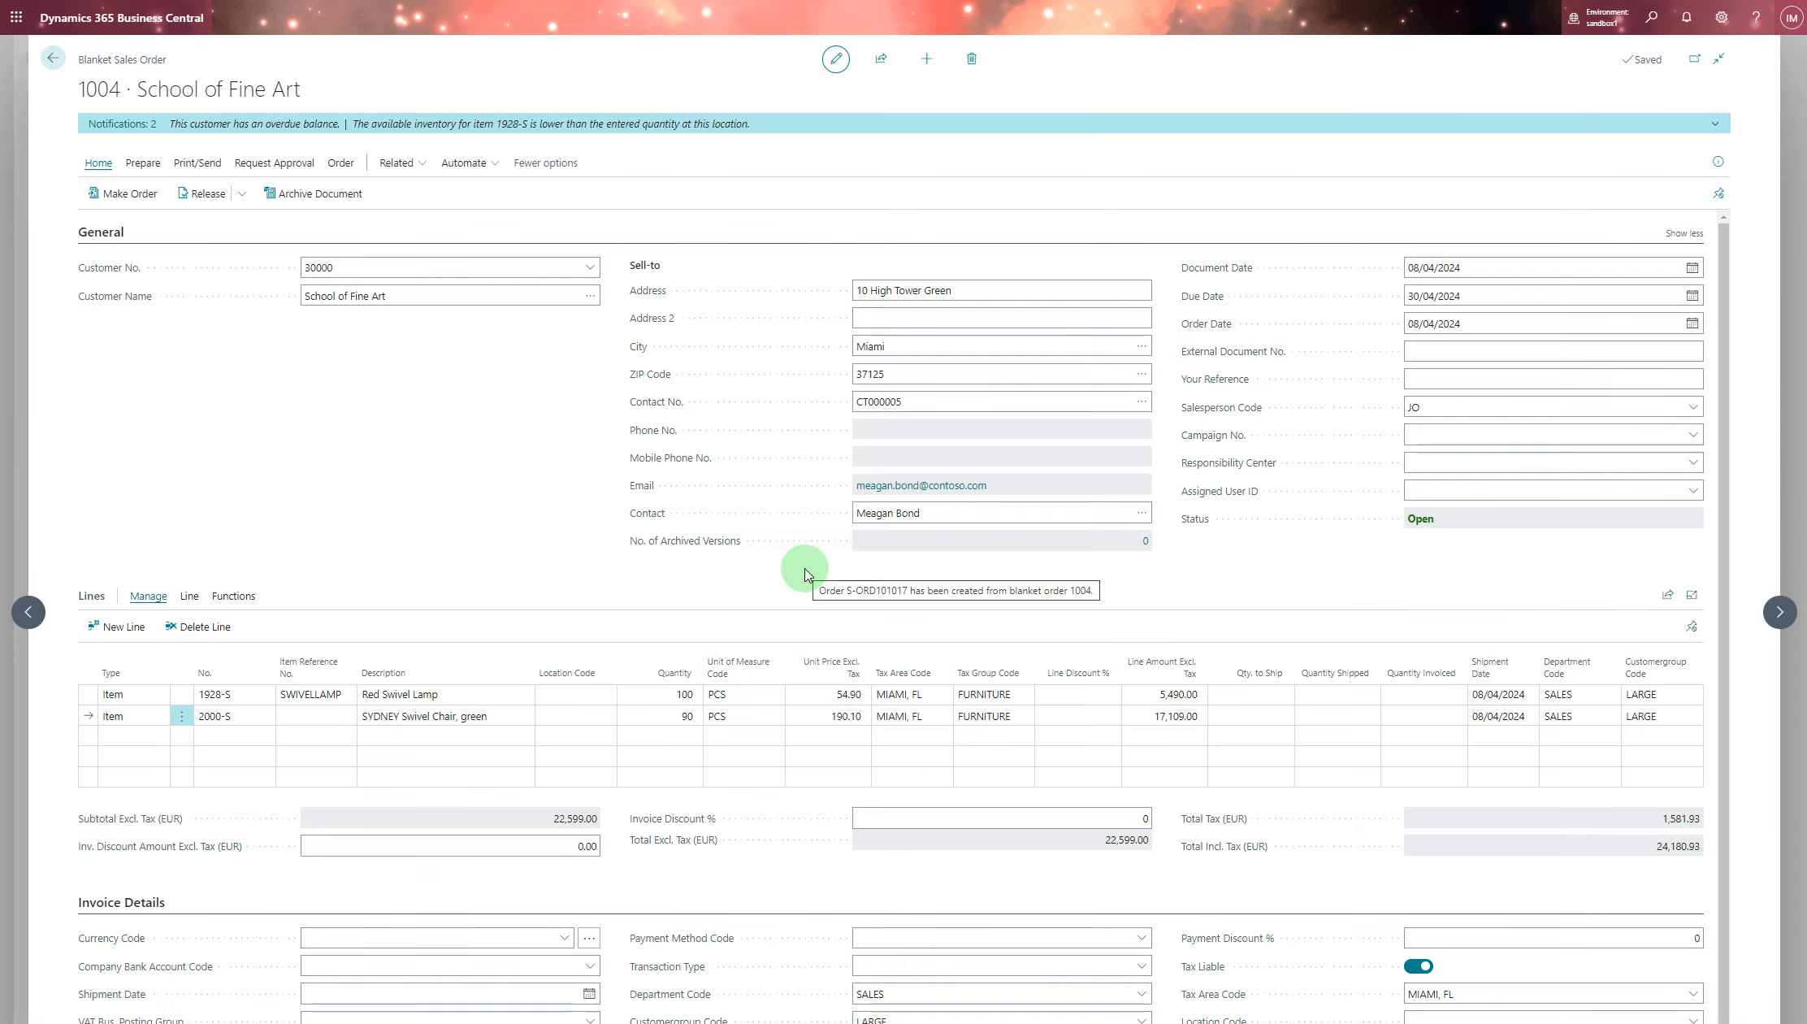
# Search for the Sales Orders list and open the newly created School of Fine Art order.
pyautogui.click(1653, 19)
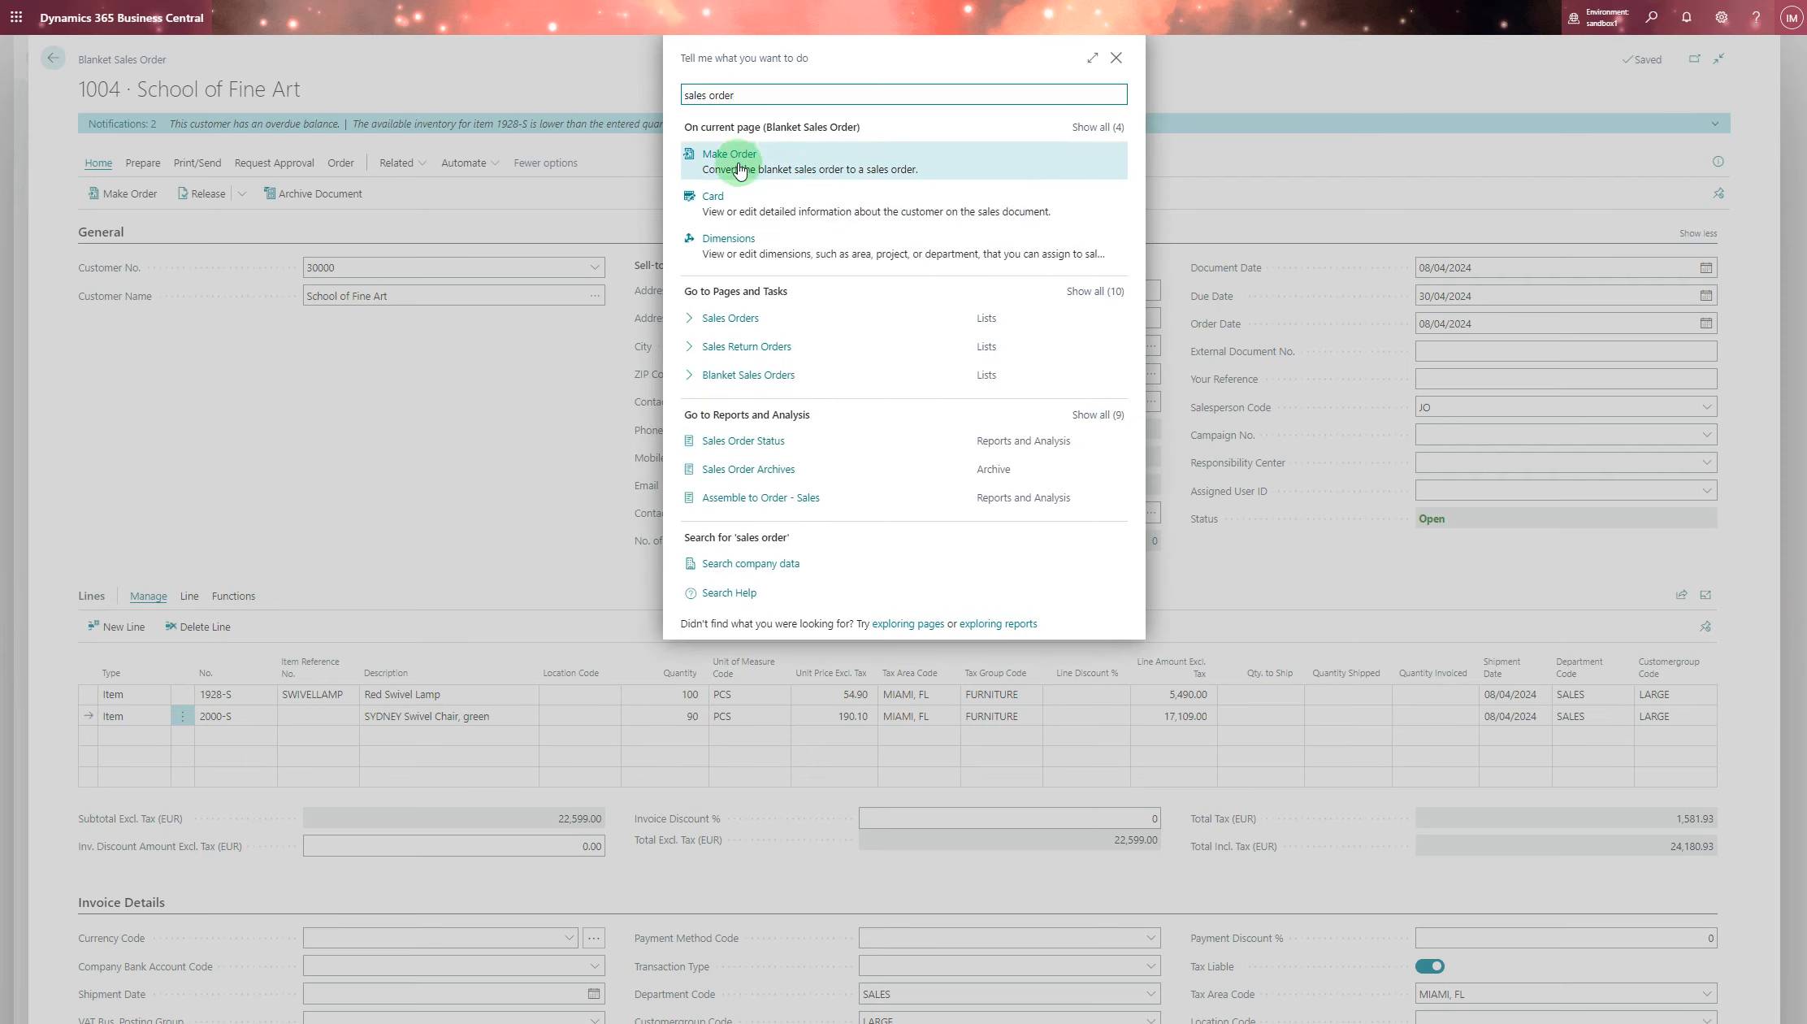
pyautogui.click(746, 323)
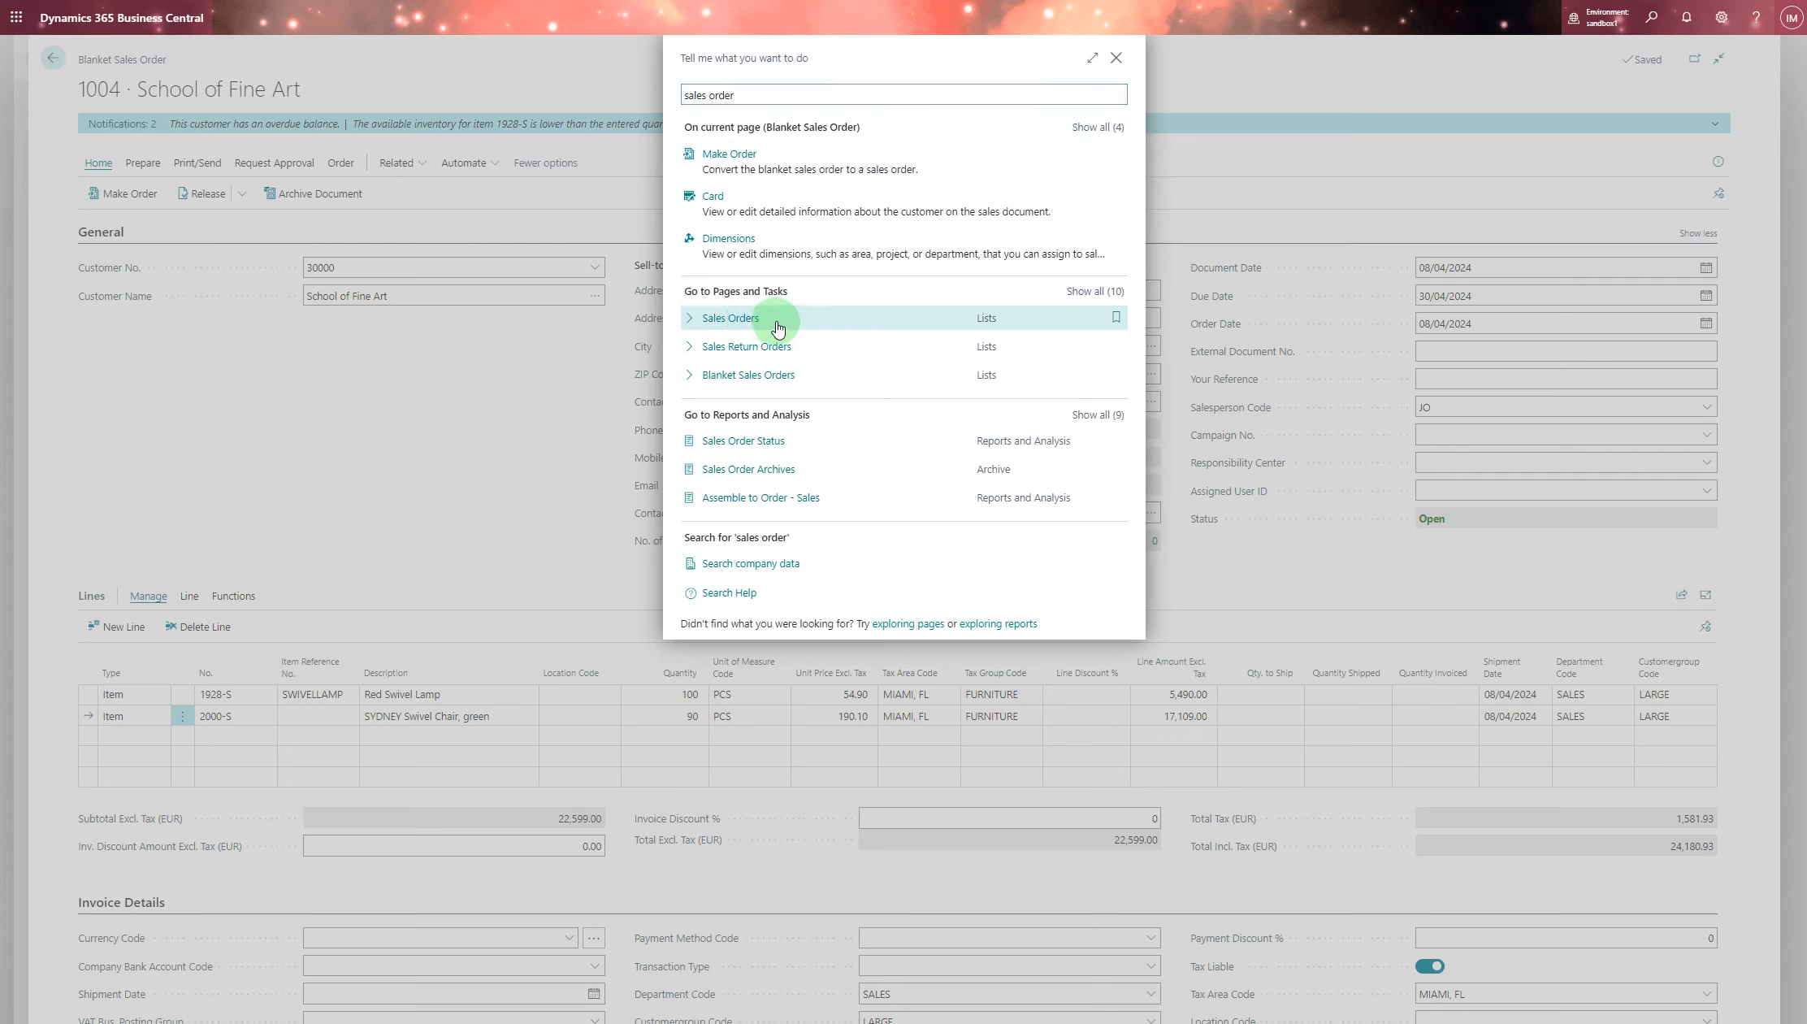
pyautogui.click(775, 327)
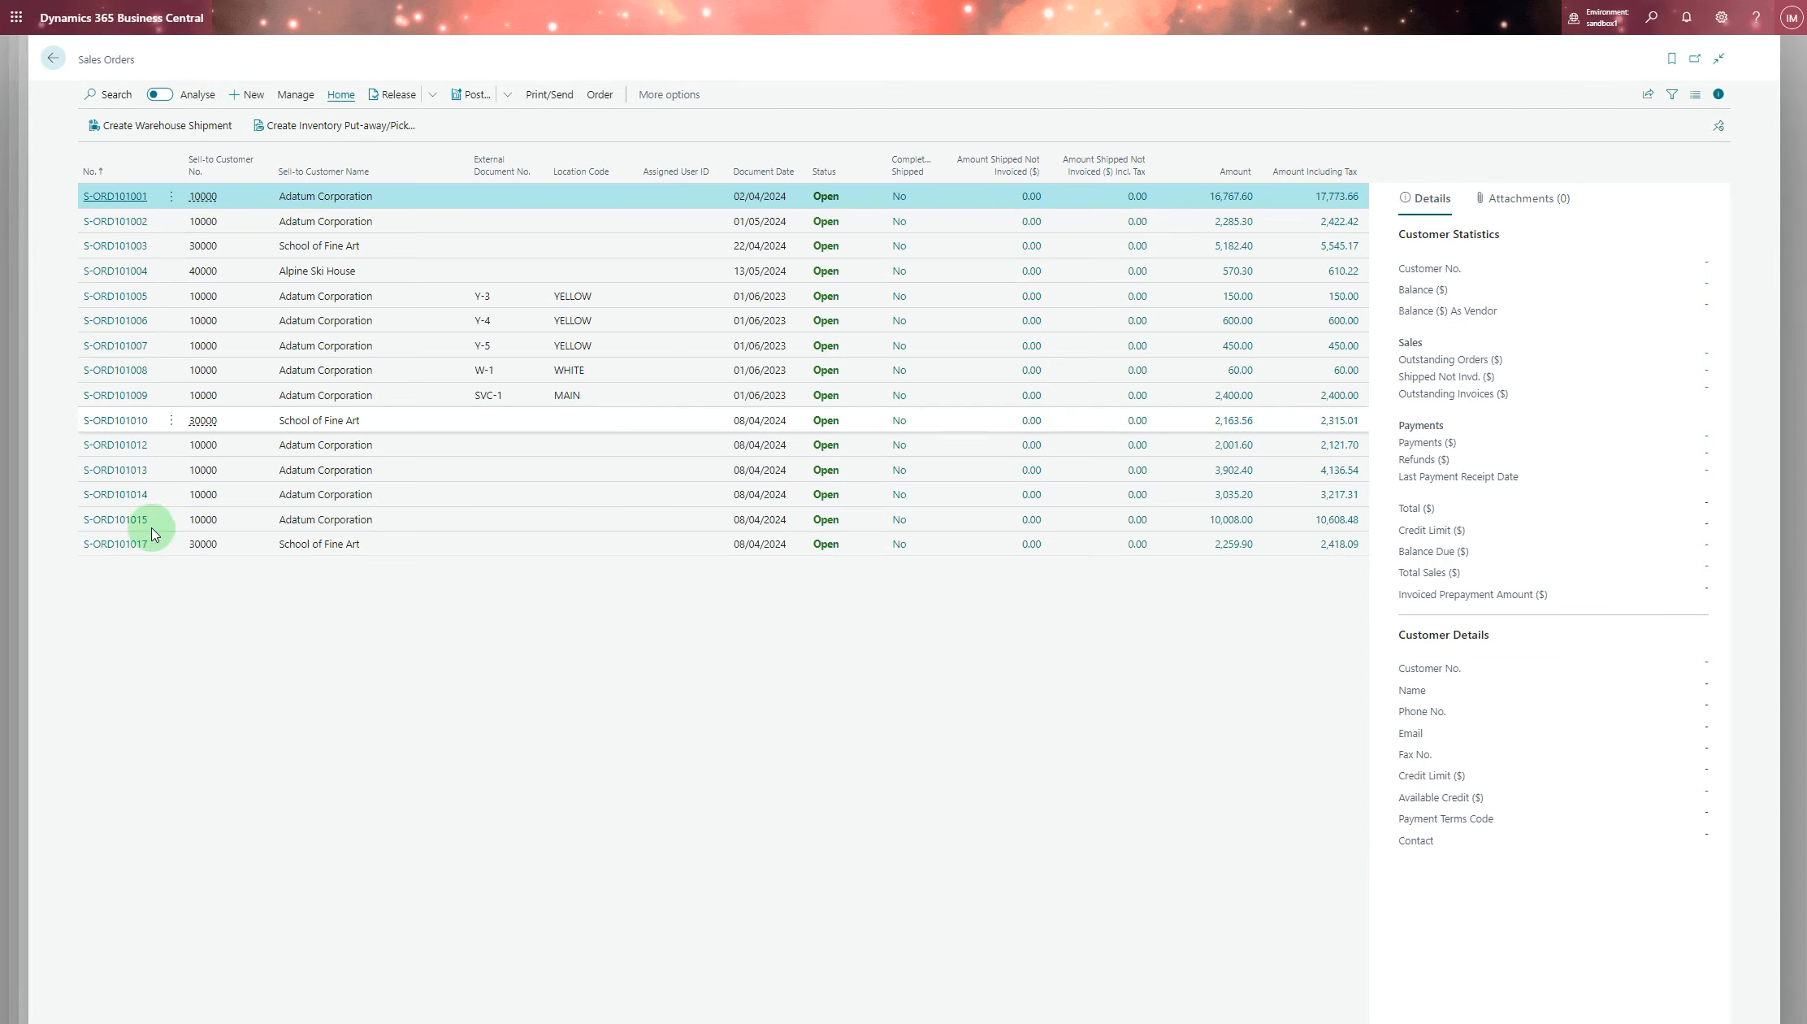
pyautogui.click(134, 553)
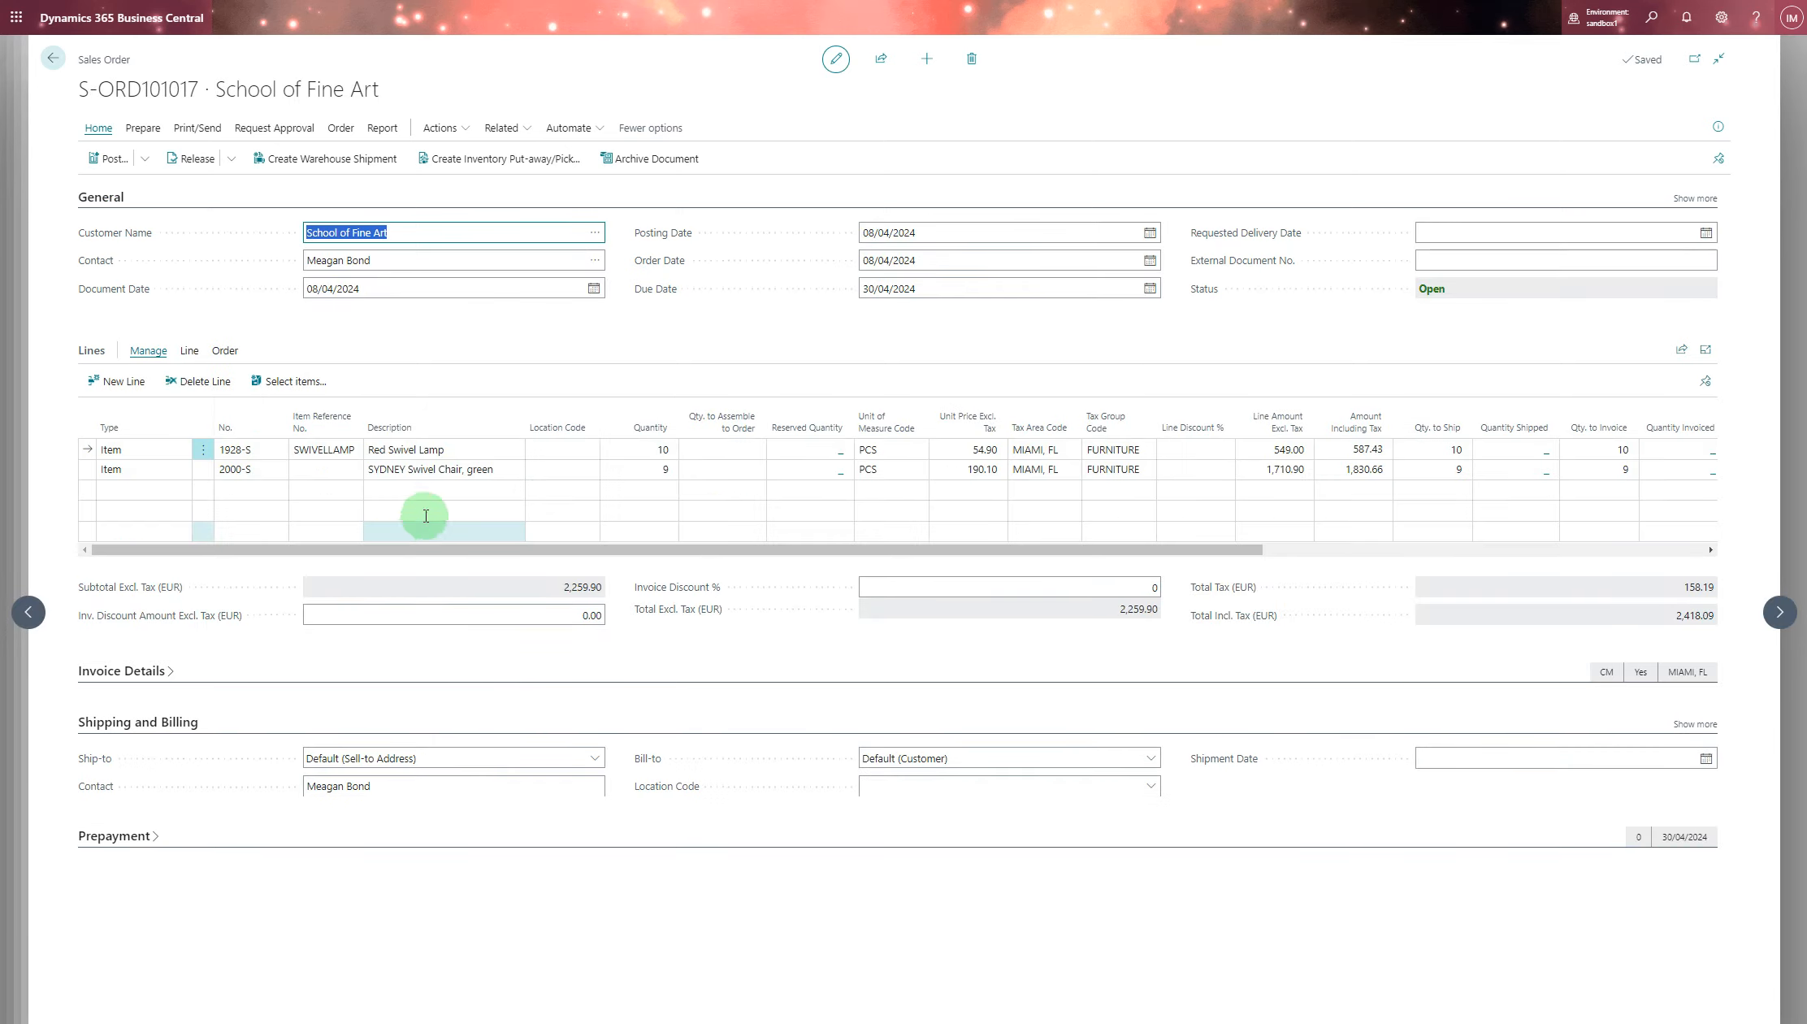
# Post the sales order with Ship and Invoice, without opening the posted invoice.
pyautogui.click(107, 164)
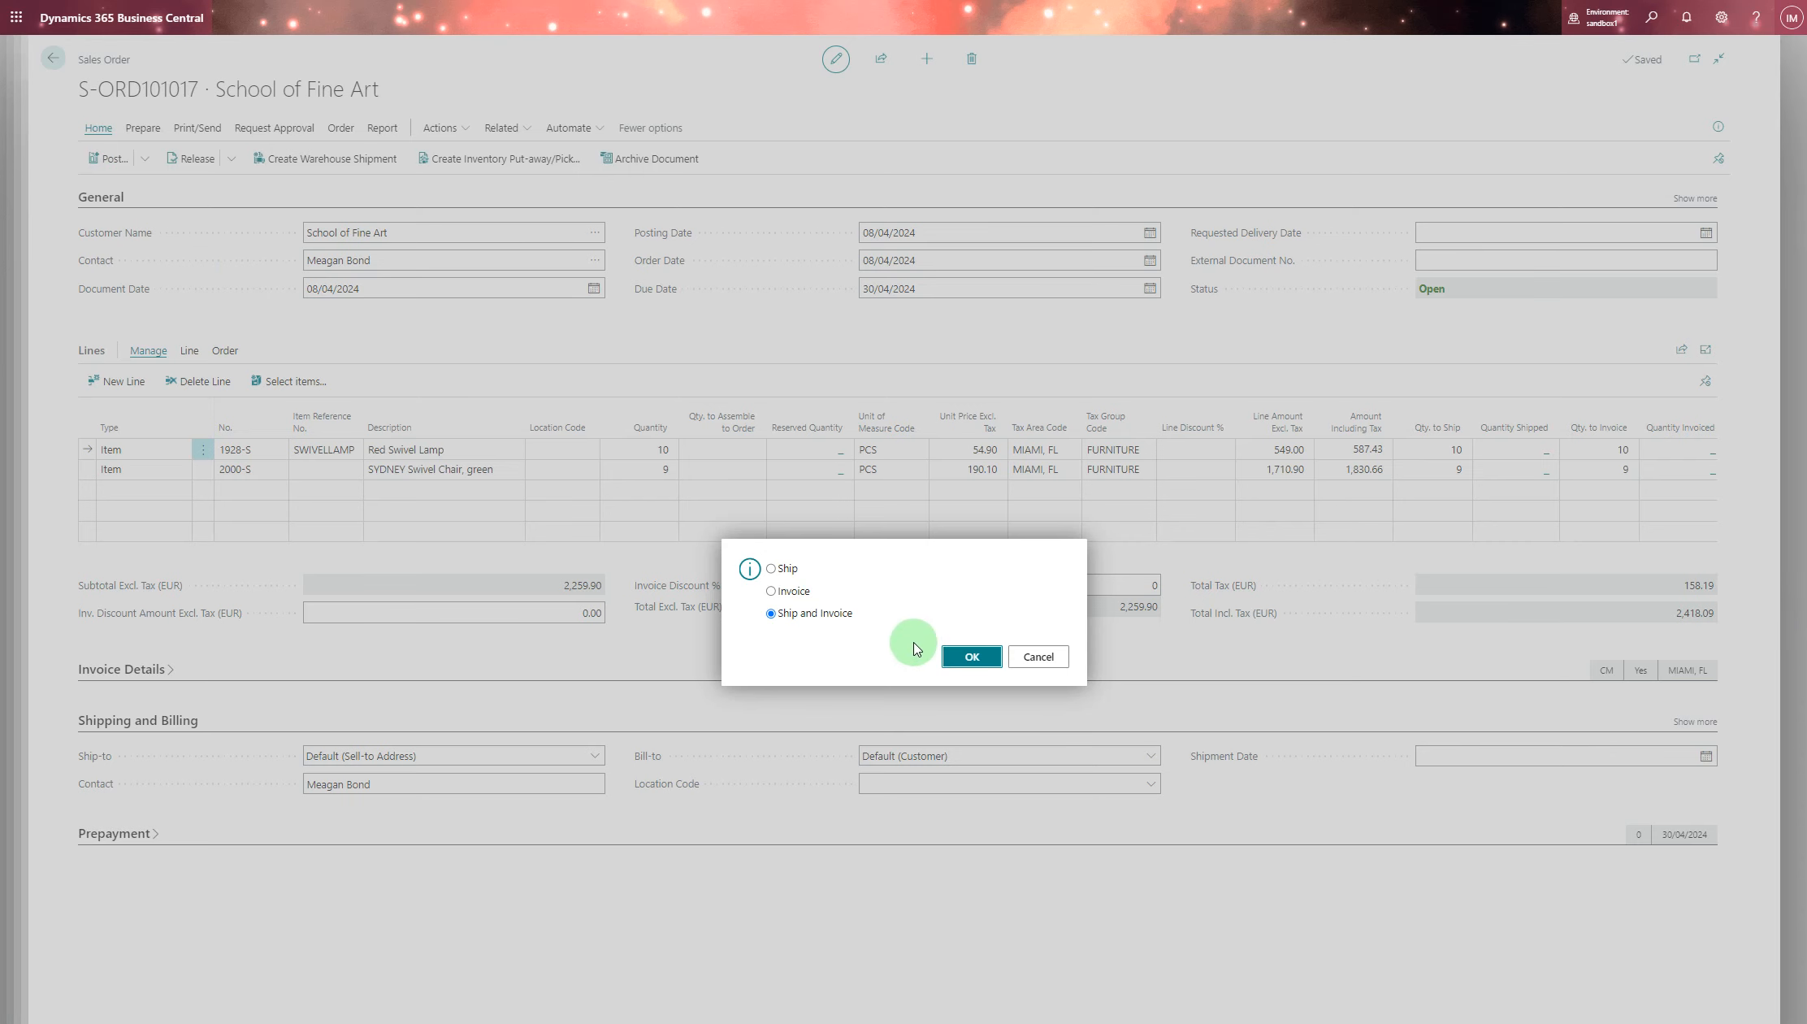
pyautogui.click(955, 664)
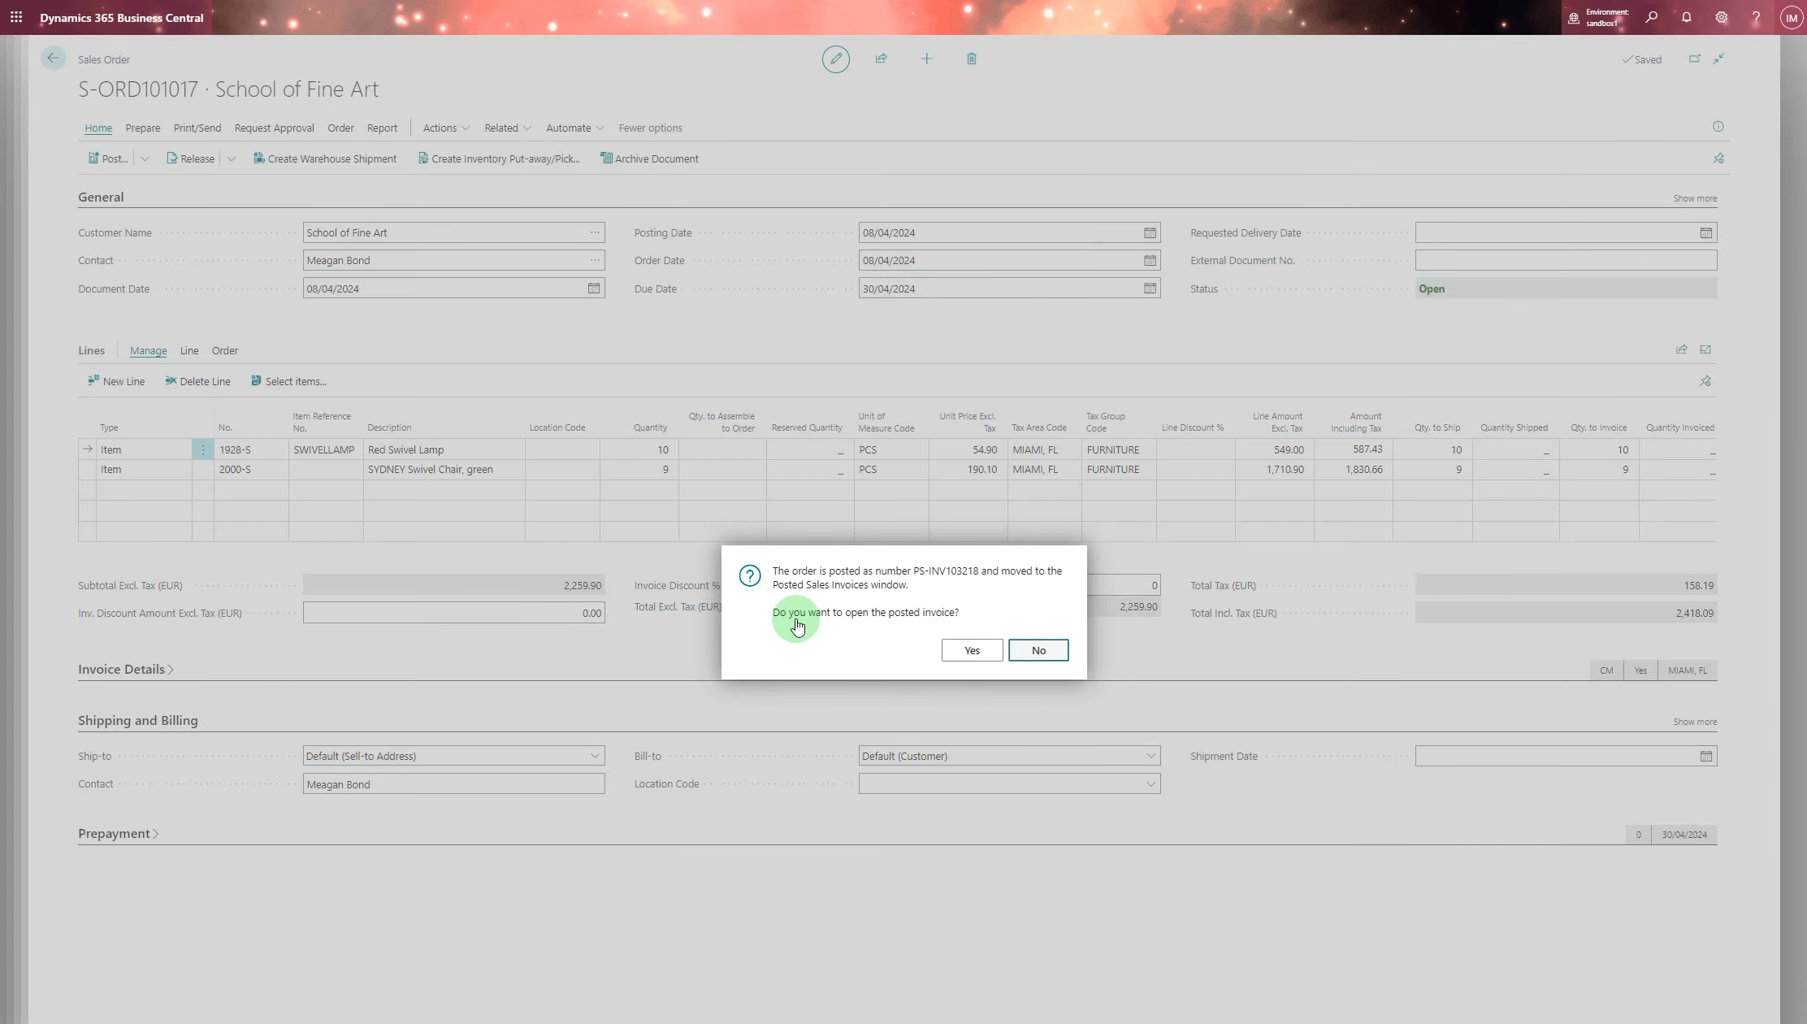
pyautogui.press('Return')
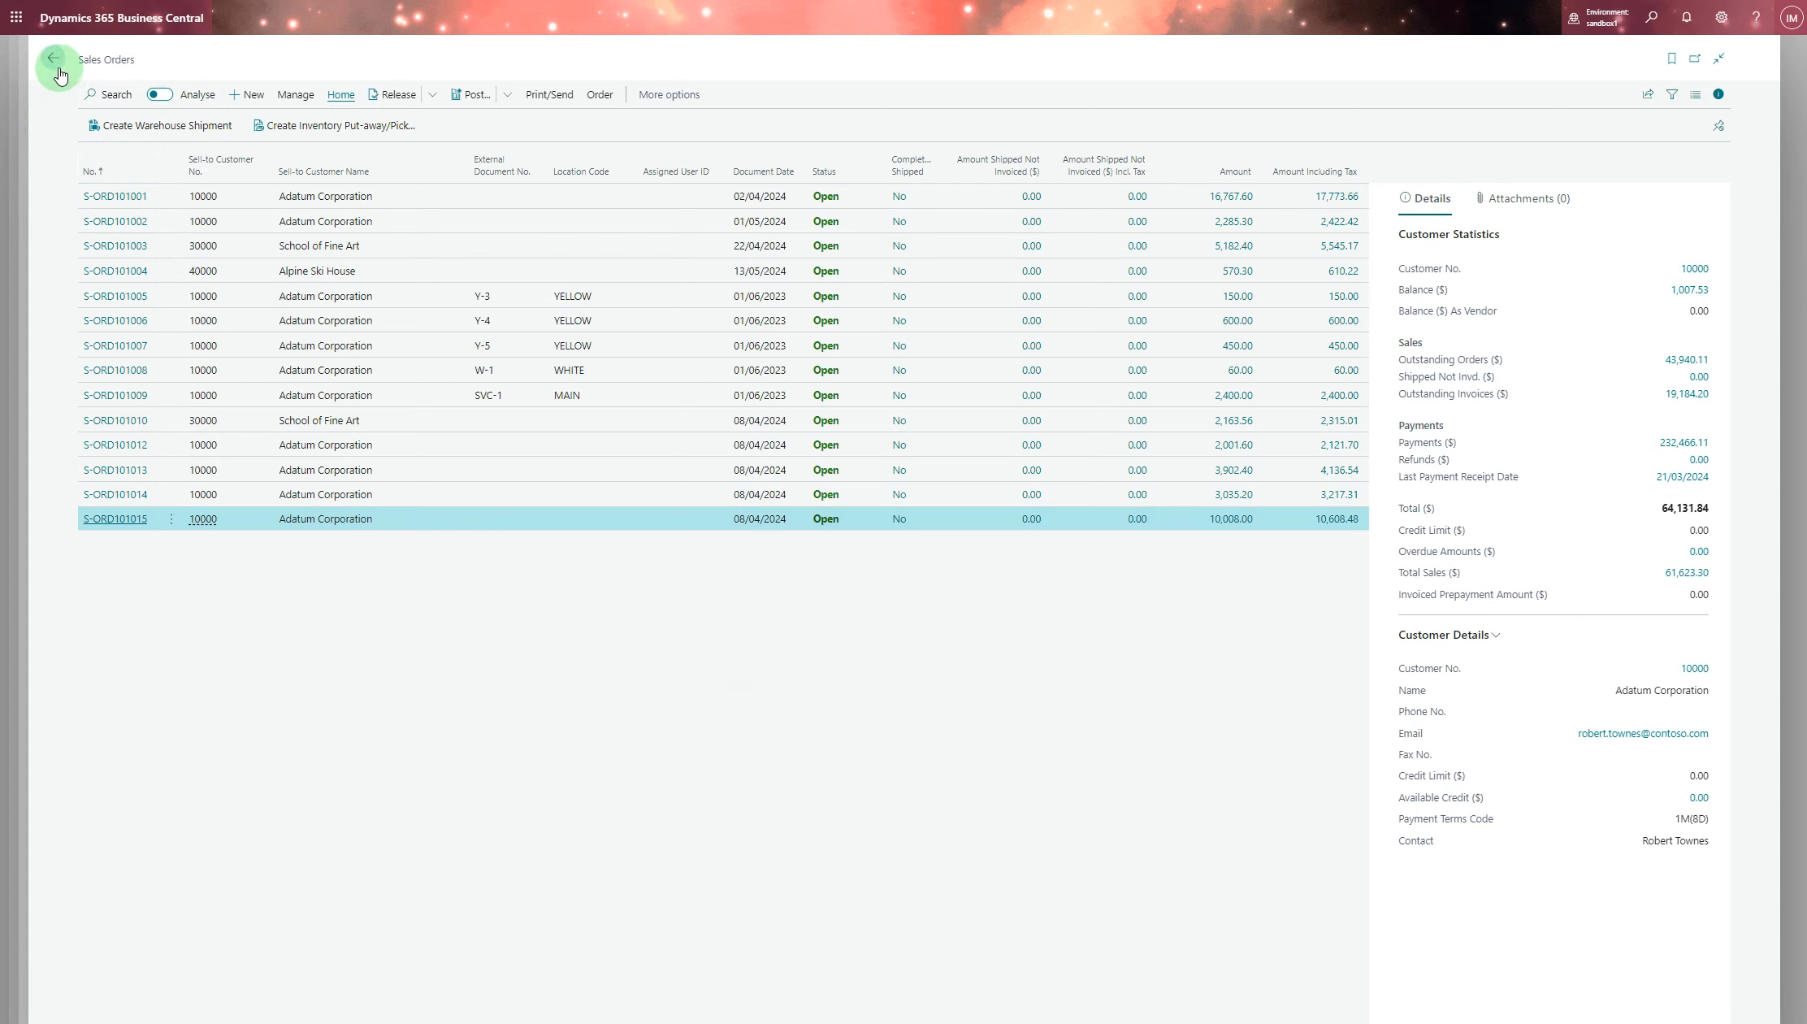
# Return to the School of Fine Art blanket order and check the lamp line's shipped, invoiced and remaining to-ship quantities.
pyautogui.click(54, 58)
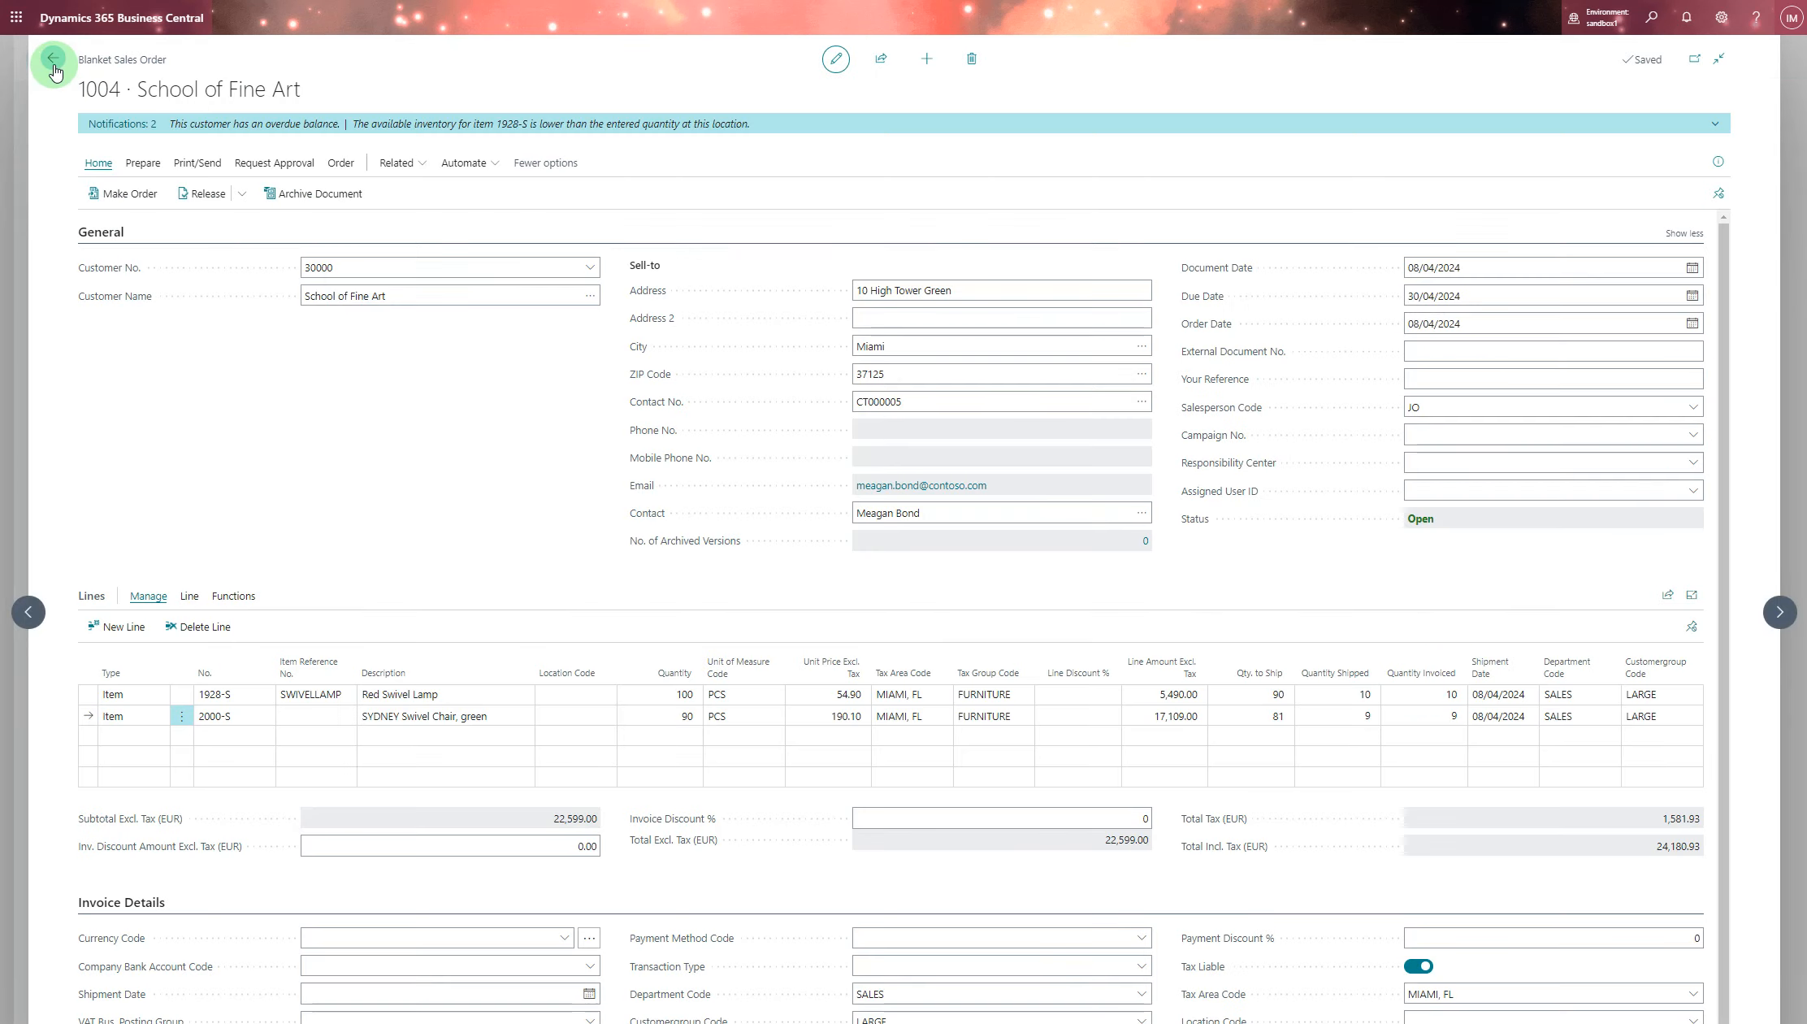
pyautogui.click(53, 58)
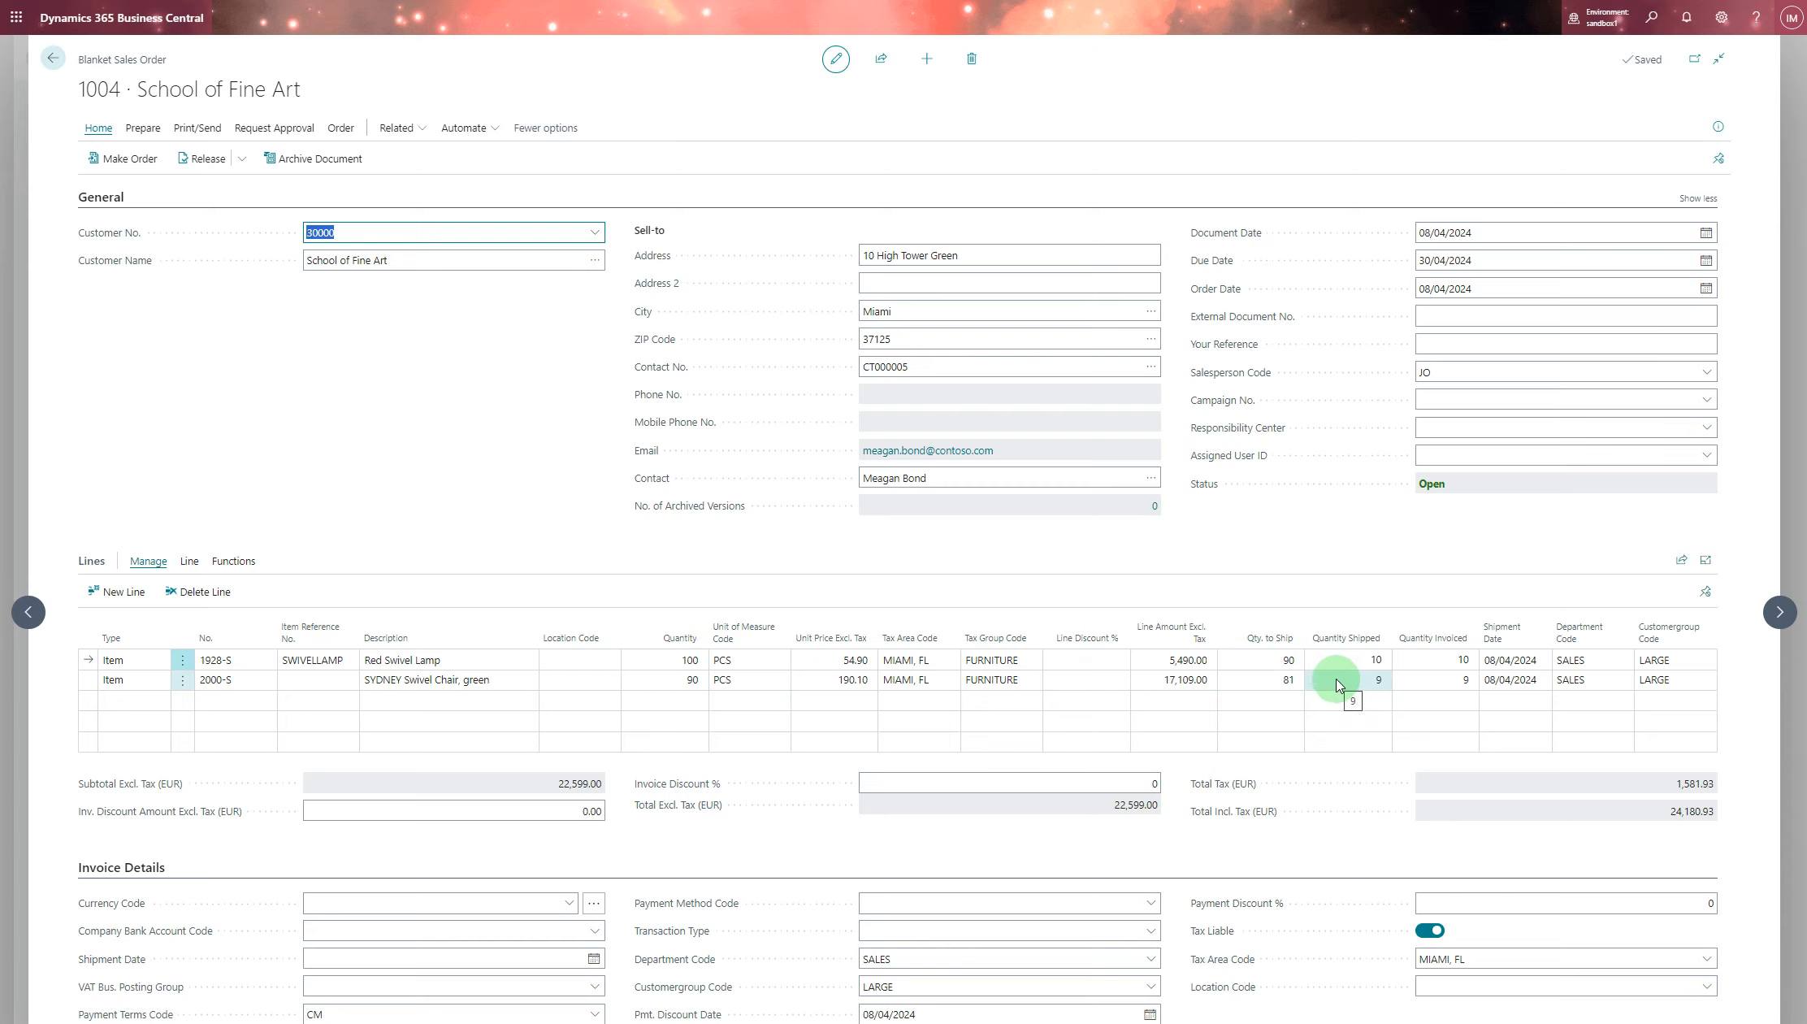
pyautogui.click(1374, 665)
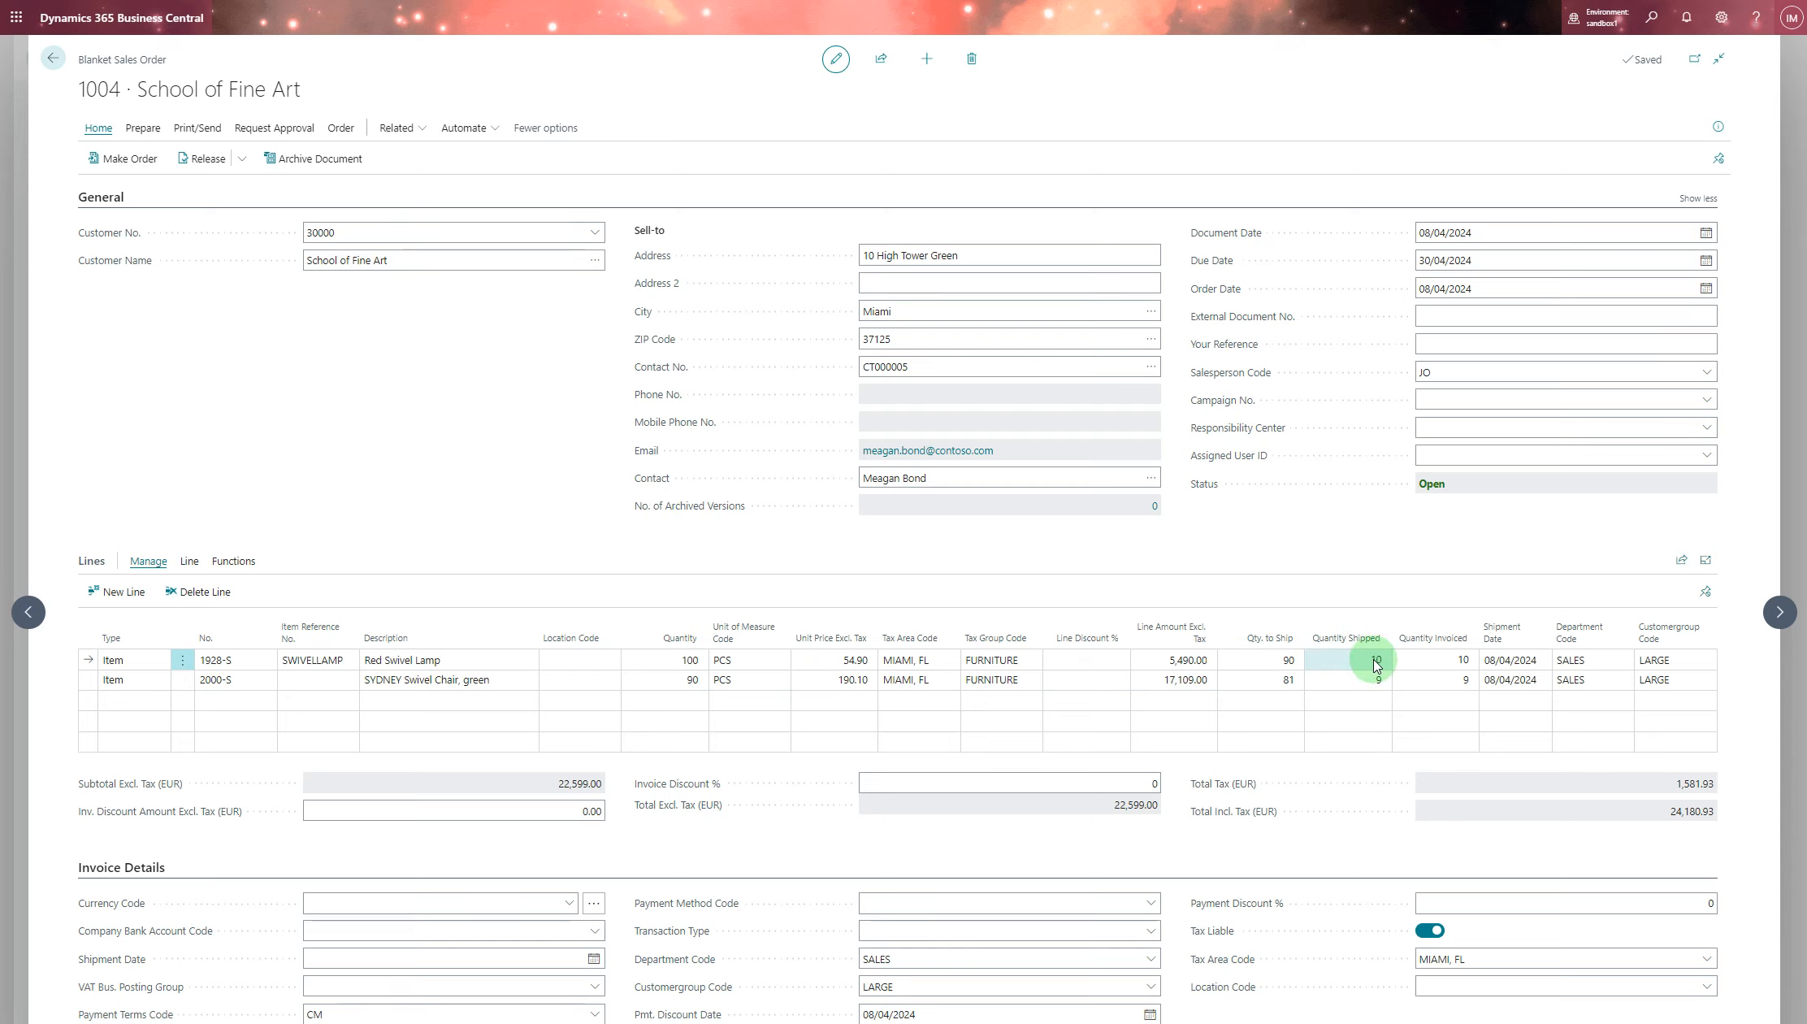
pyautogui.click(1428, 659)
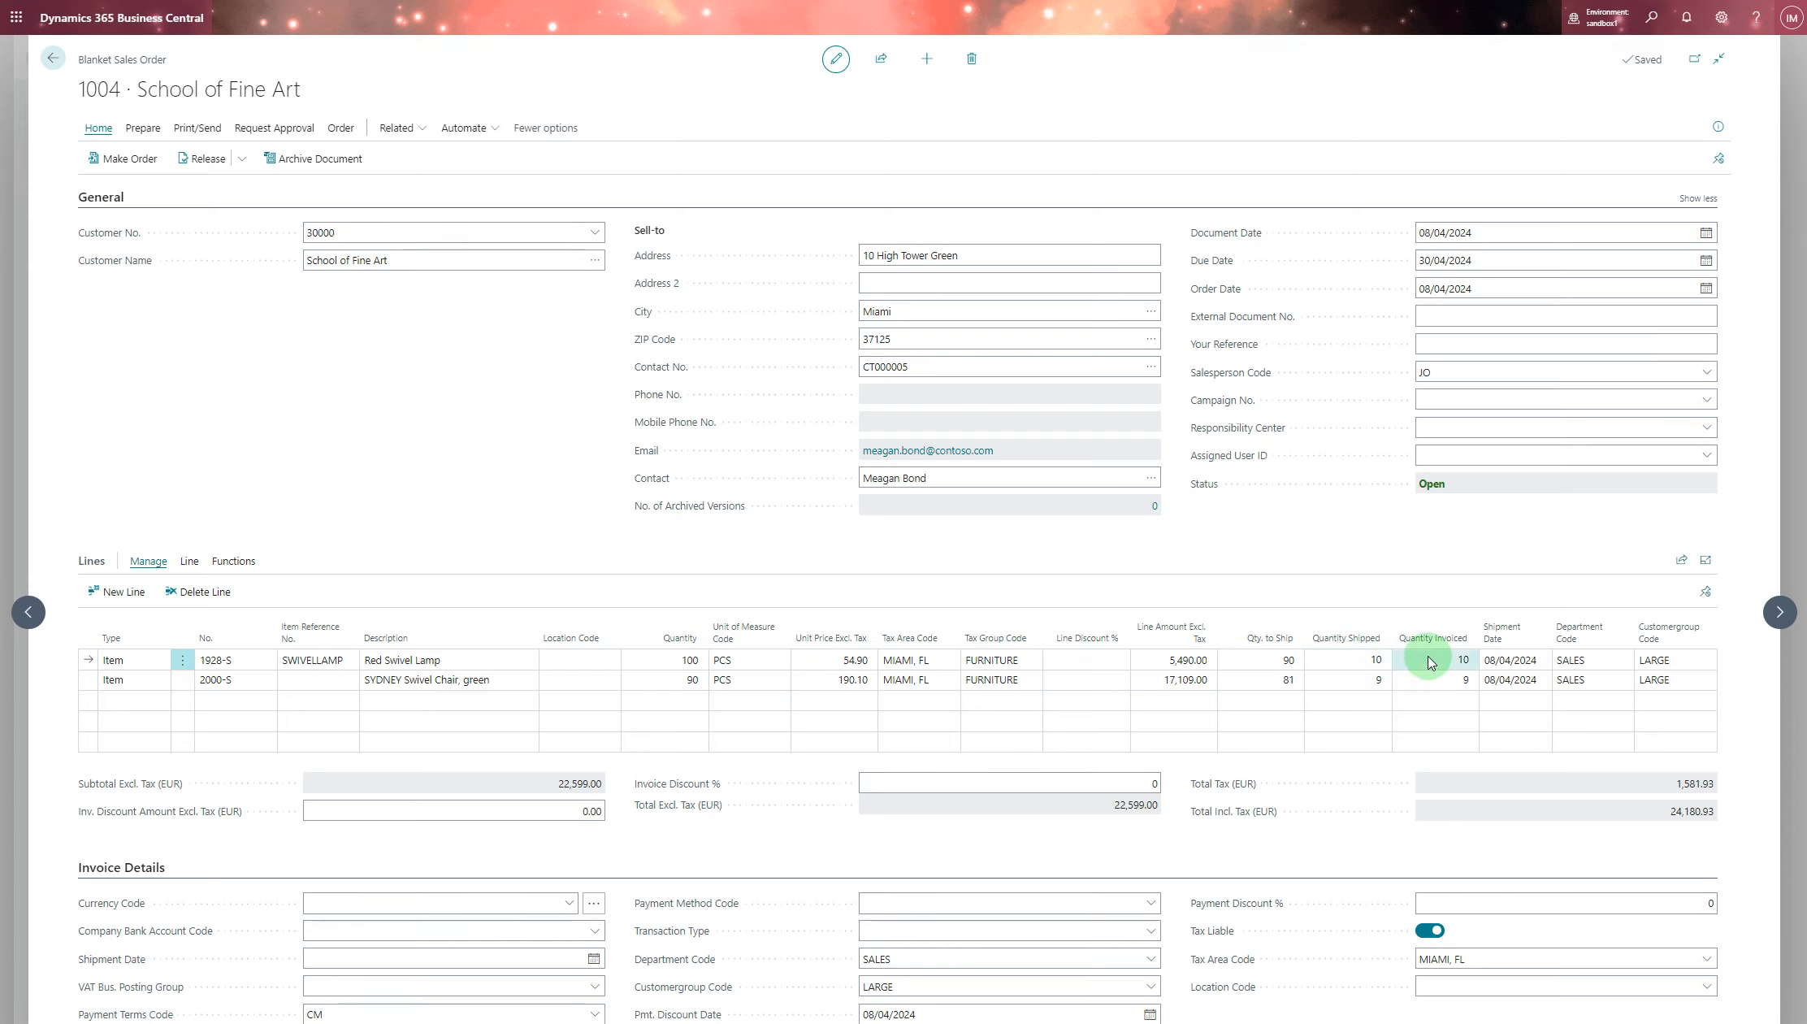
pyautogui.click(1291, 660)
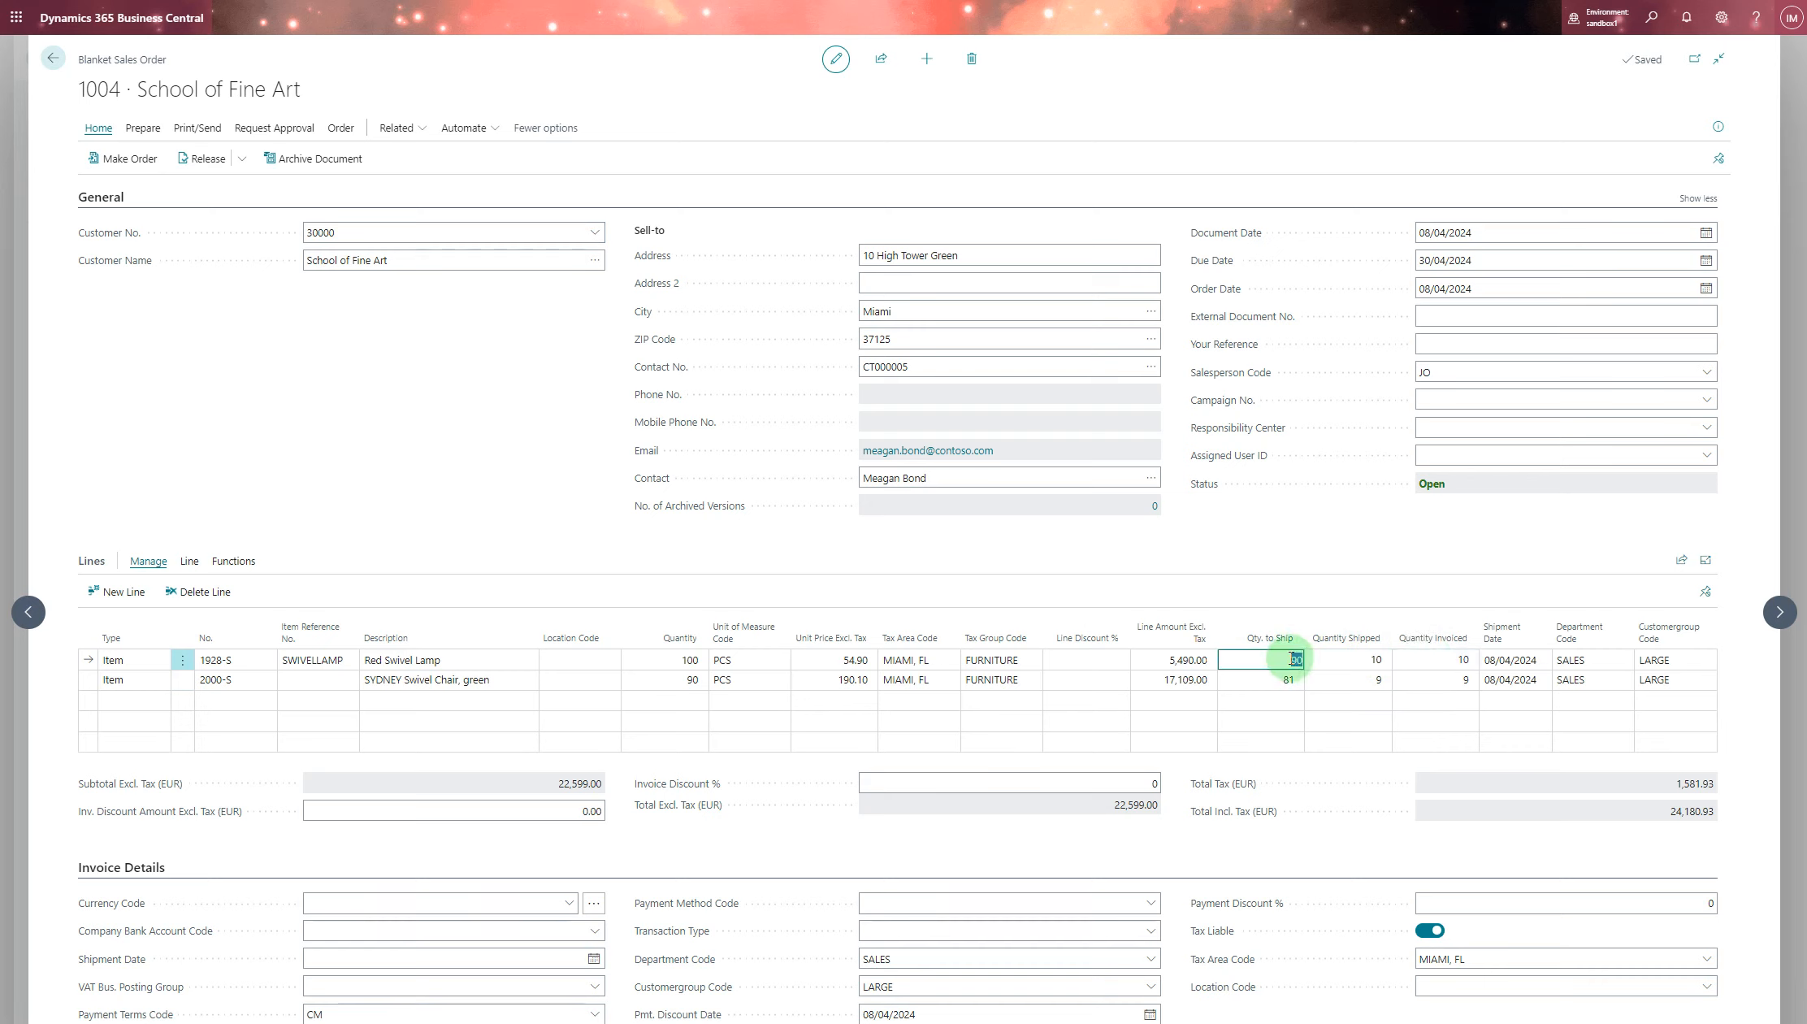
# Set the quantities to ship to 15 lamps and 11 swivel chairs, and make another sales order from the blanket order.
pyautogui.write('15')
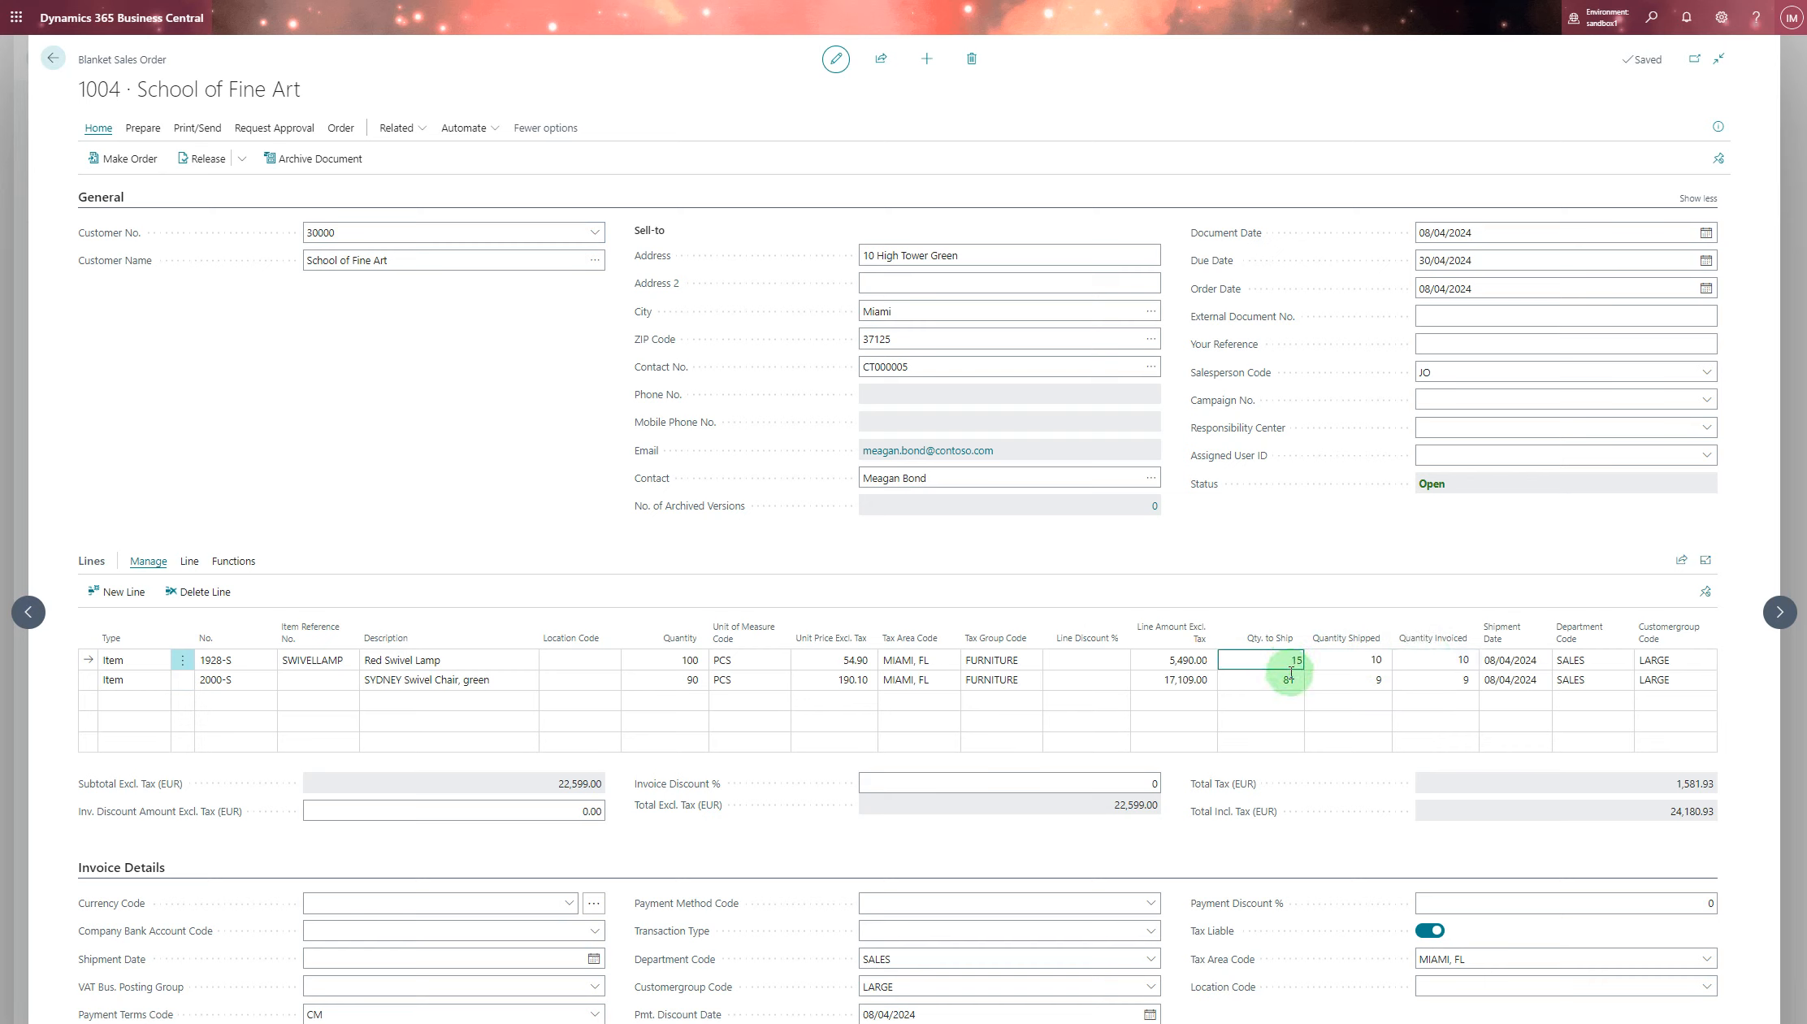
pyautogui.click(1292, 687)
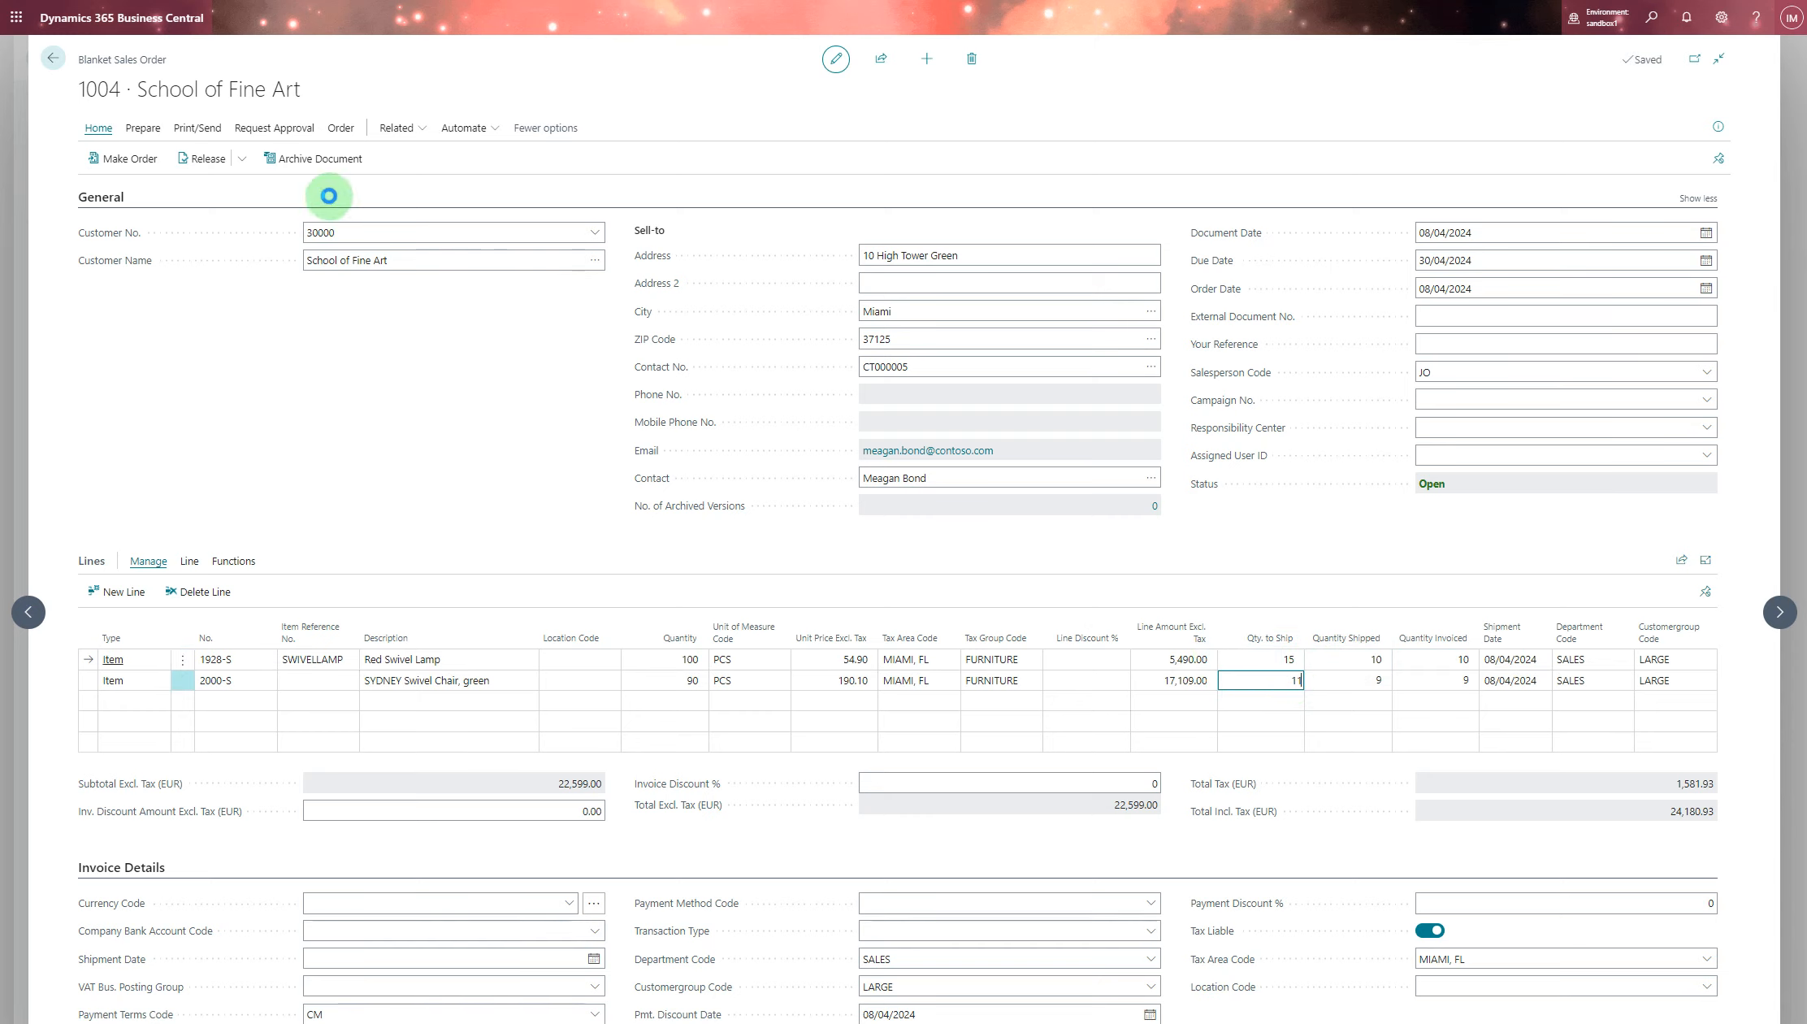
pyautogui.click(130, 161)
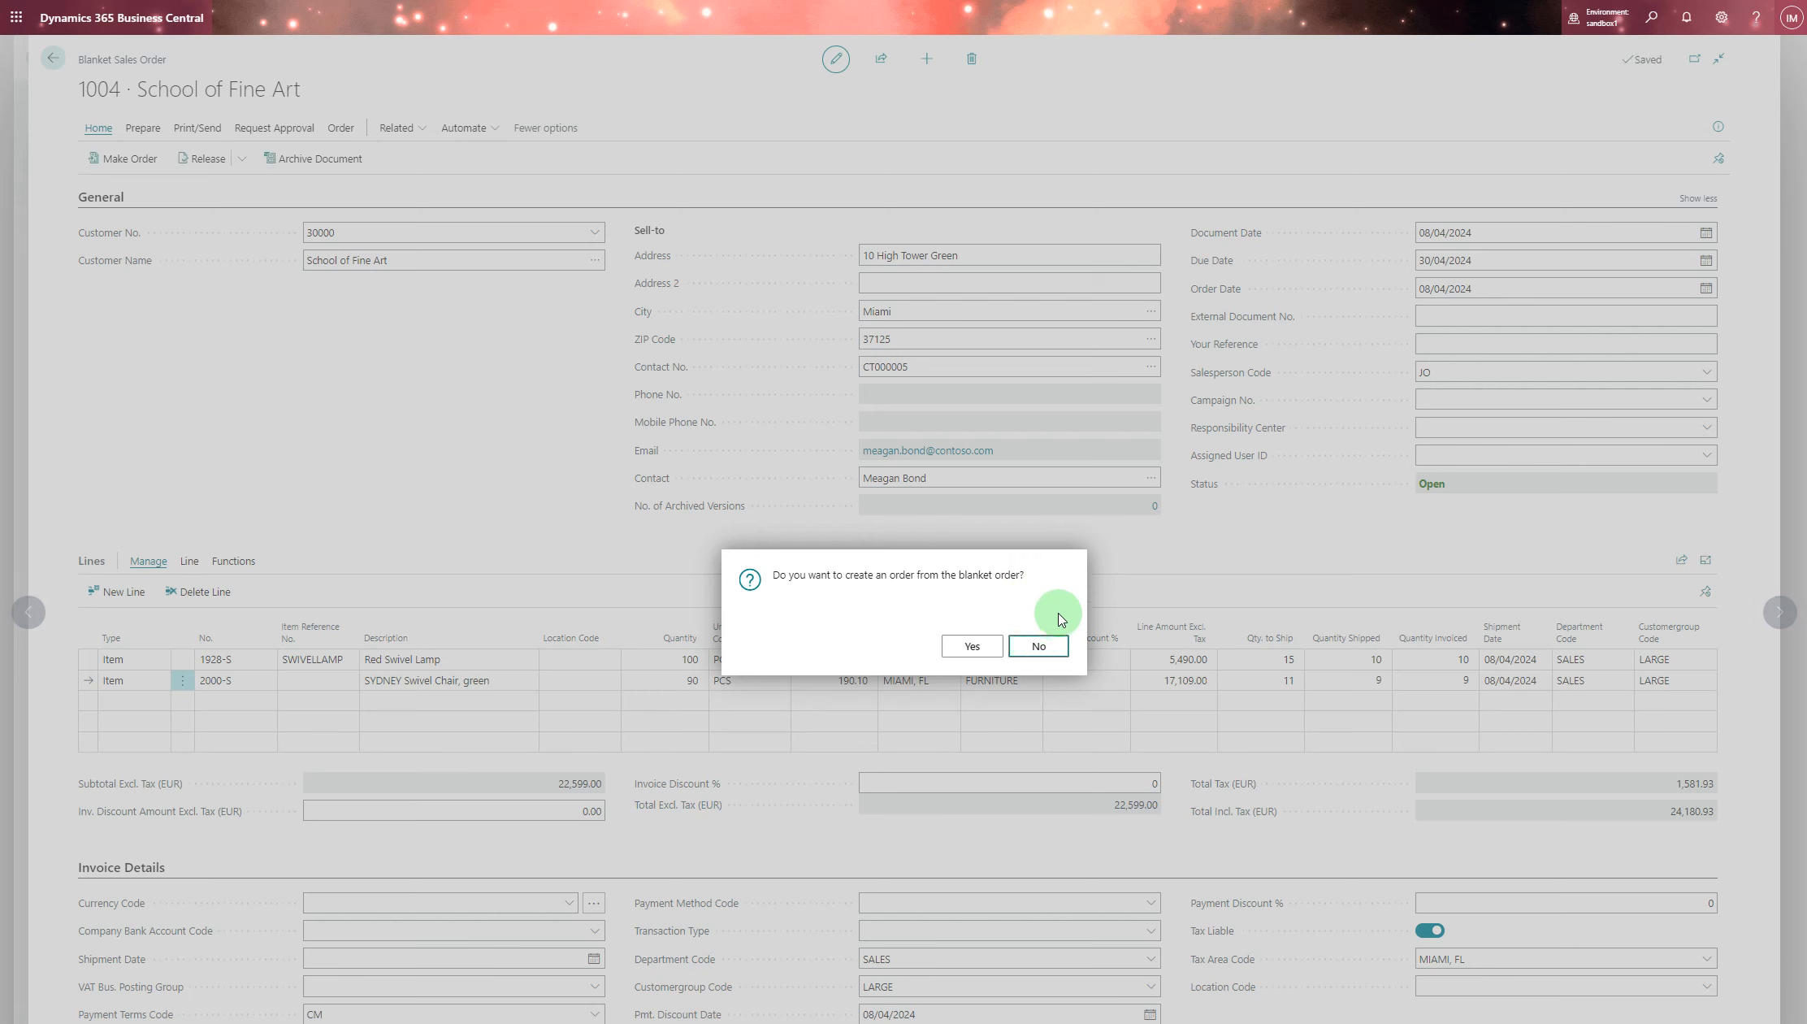
pyautogui.click(997, 647)
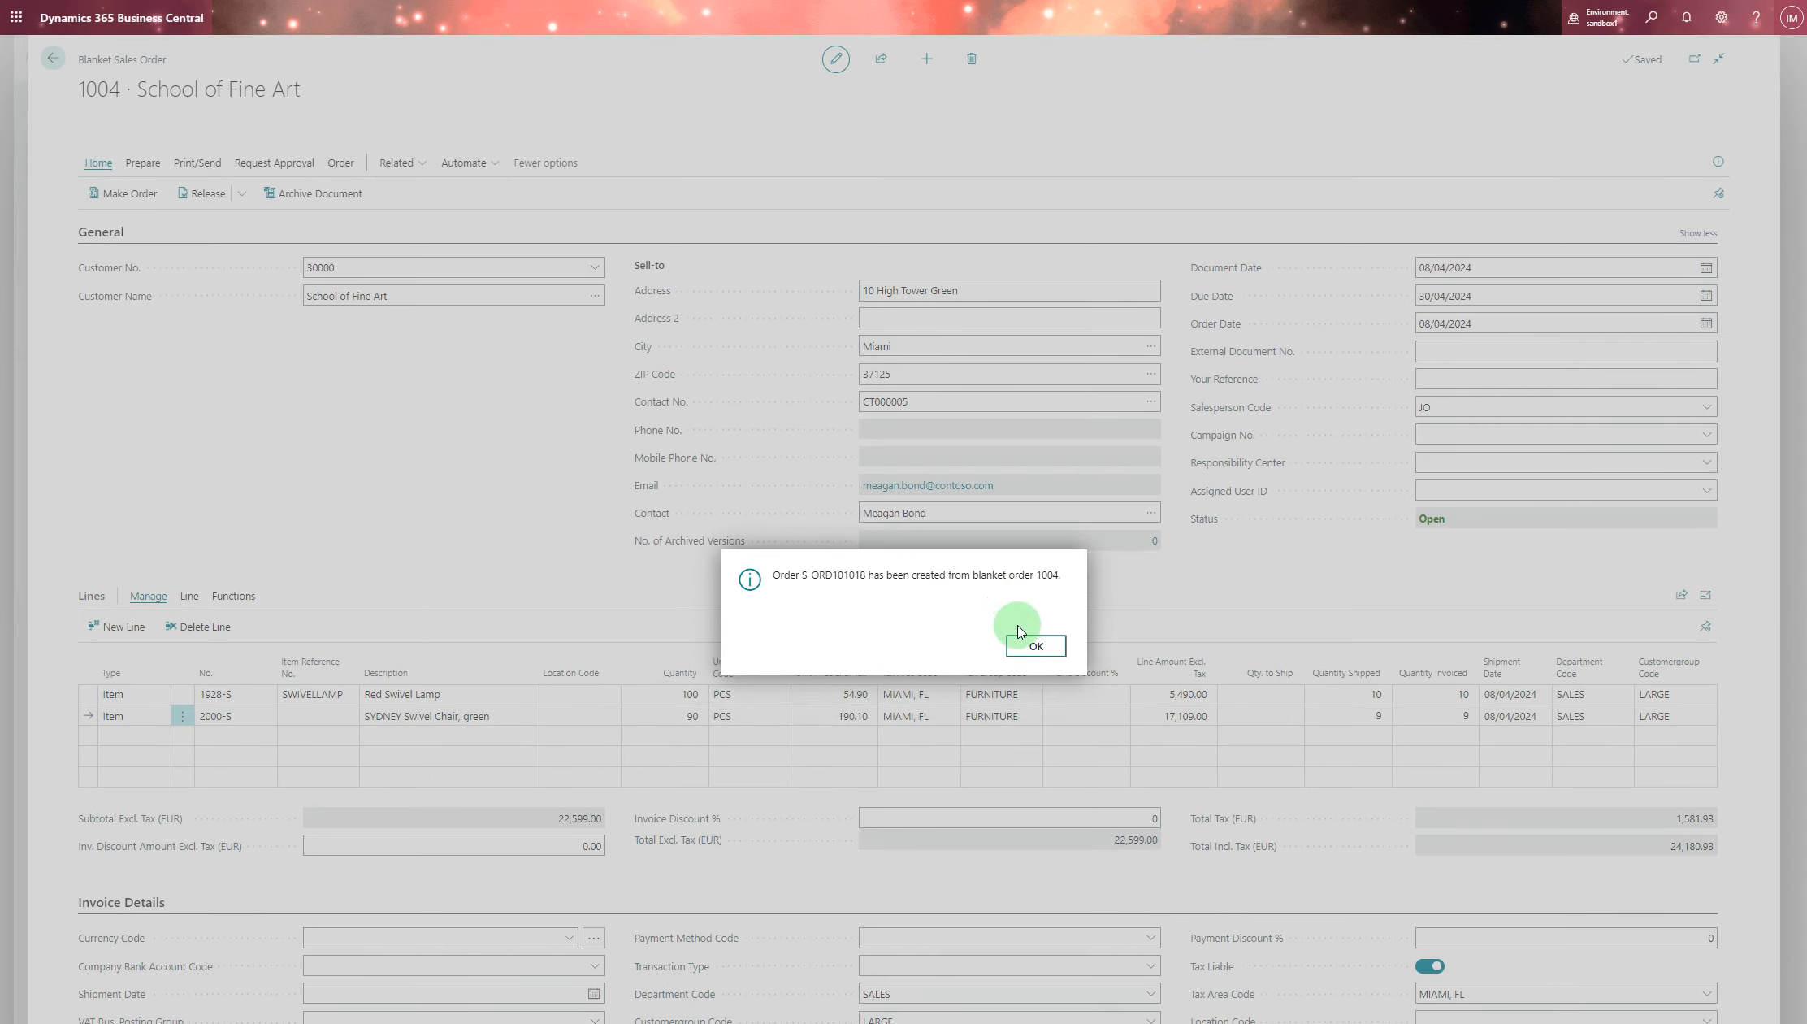
pyautogui.click(1033, 643)
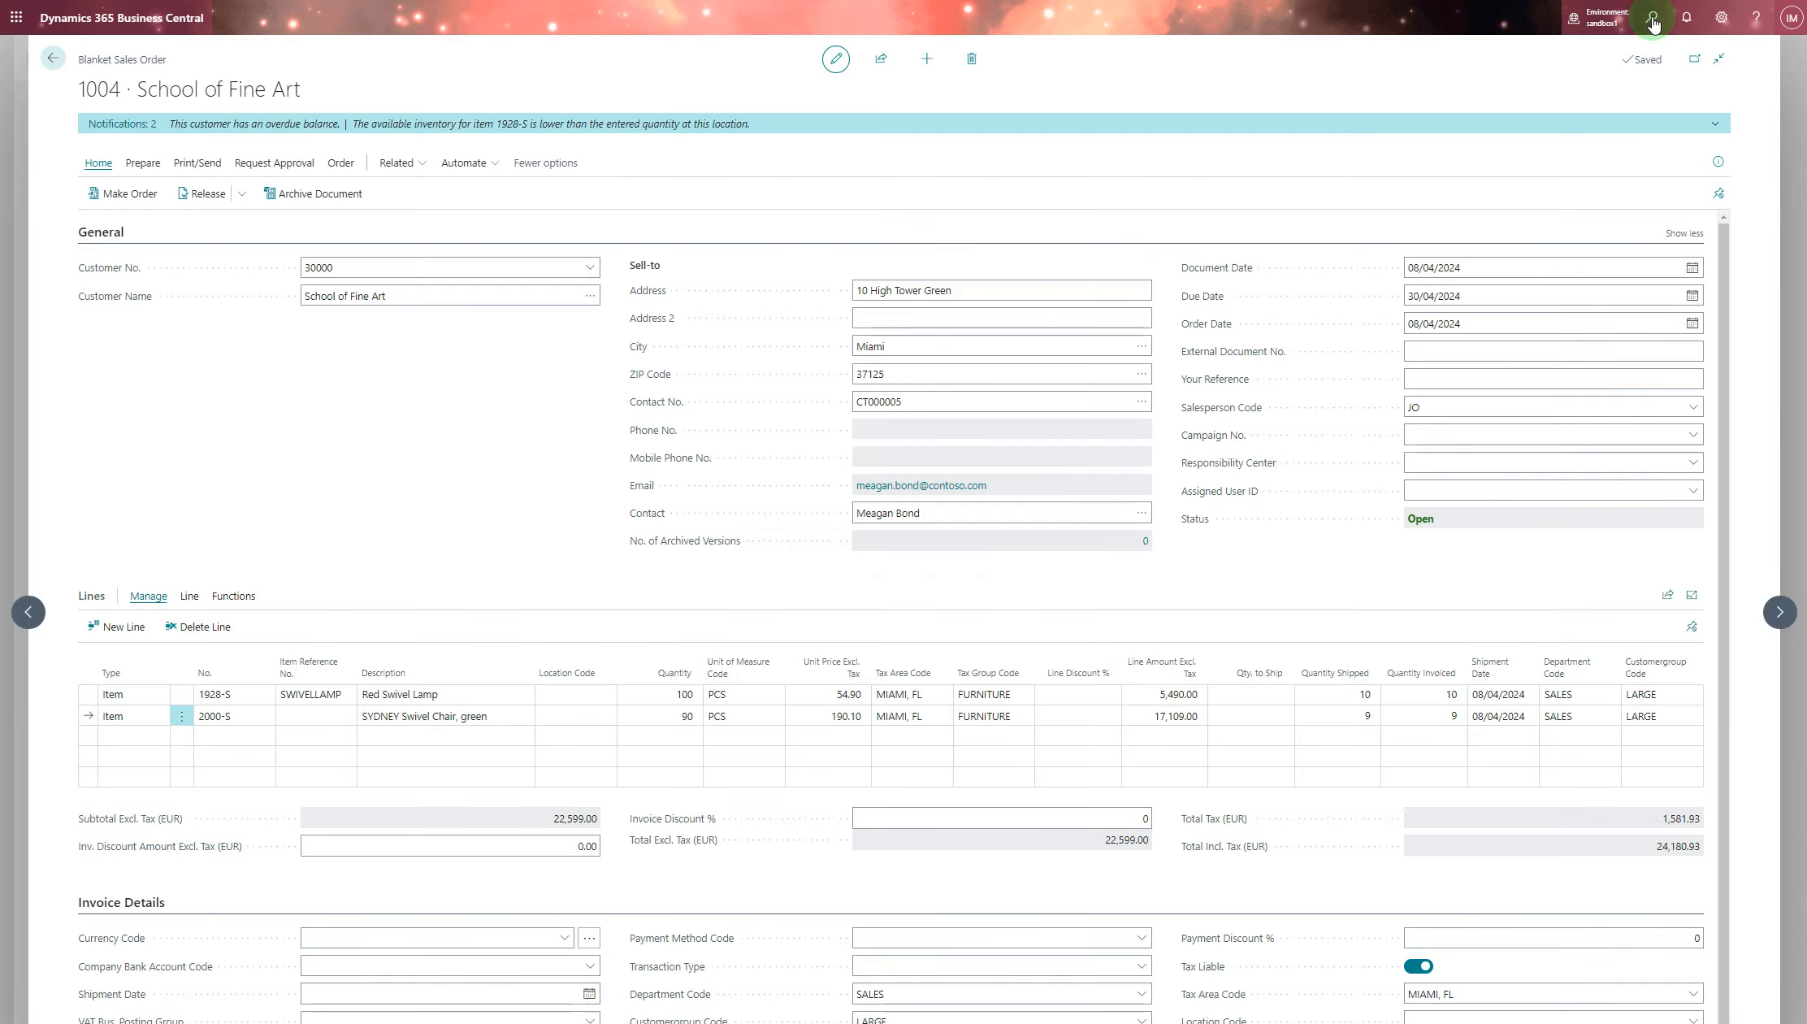
# Search for the Sales Orders list and open the newest School of Fine Art order, S-ORD101018.
pyautogui.hotkey('alt', 'q')
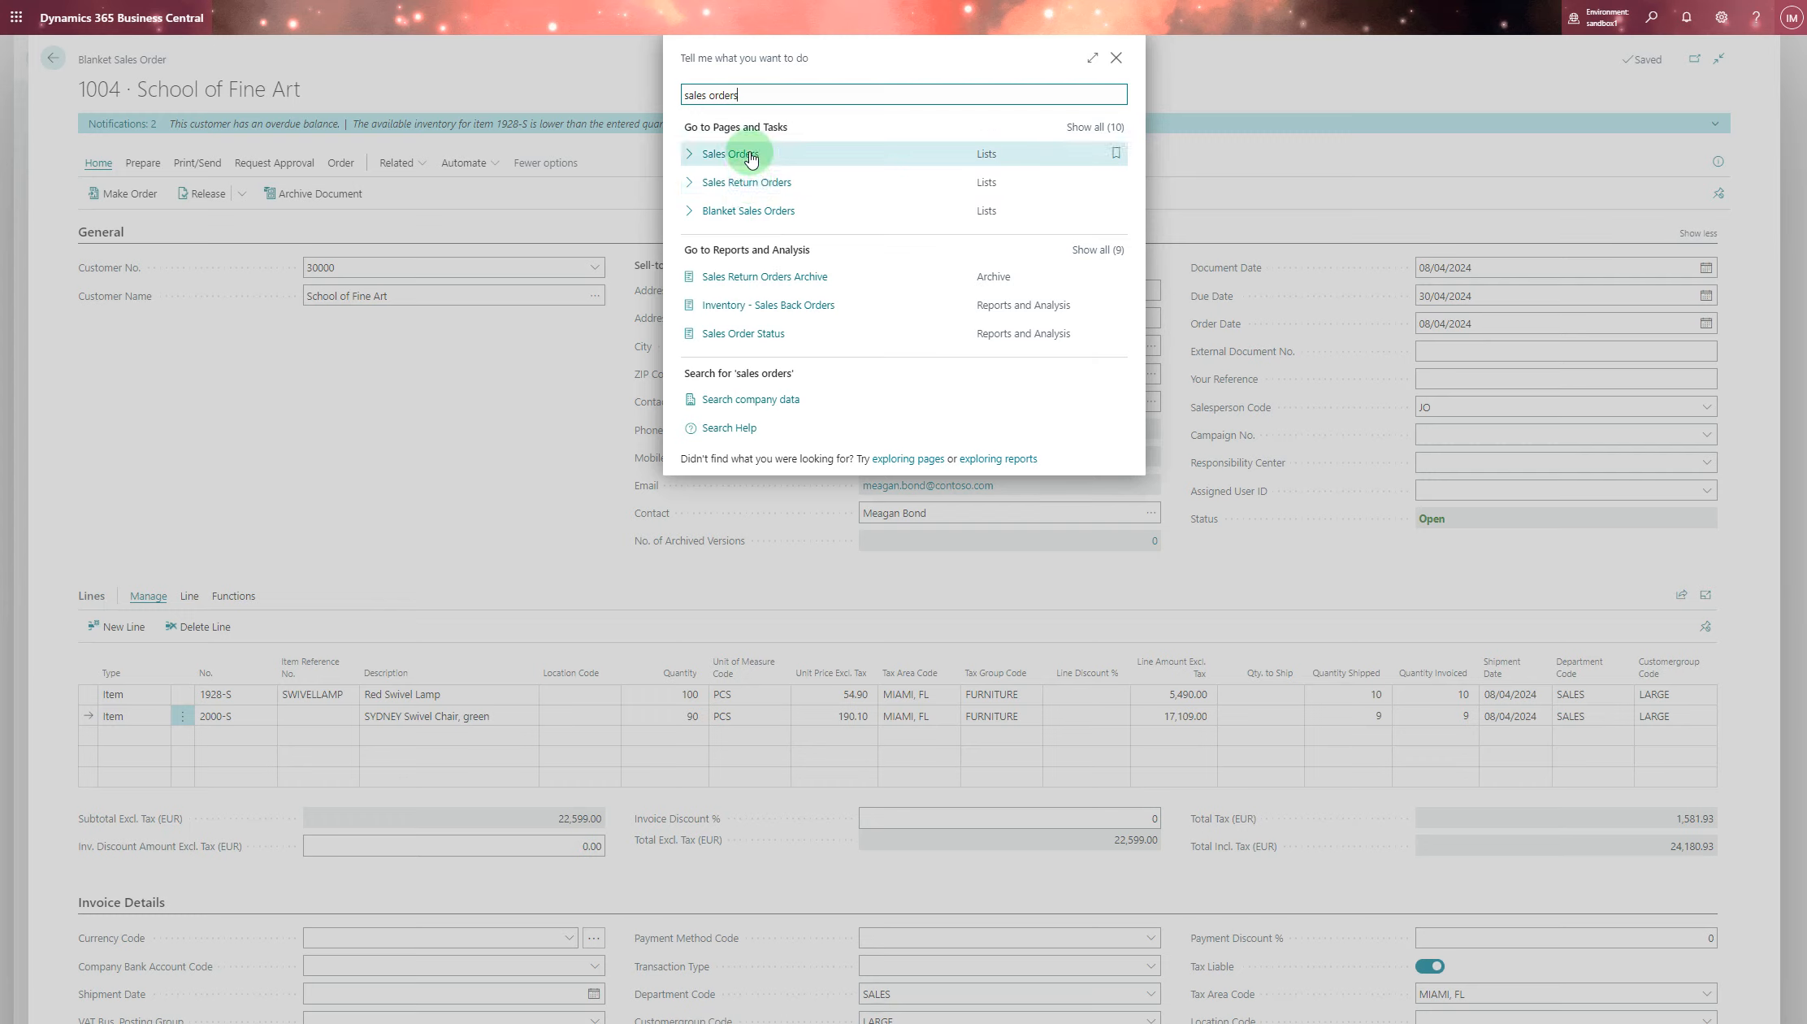
pyautogui.click(749, 156)
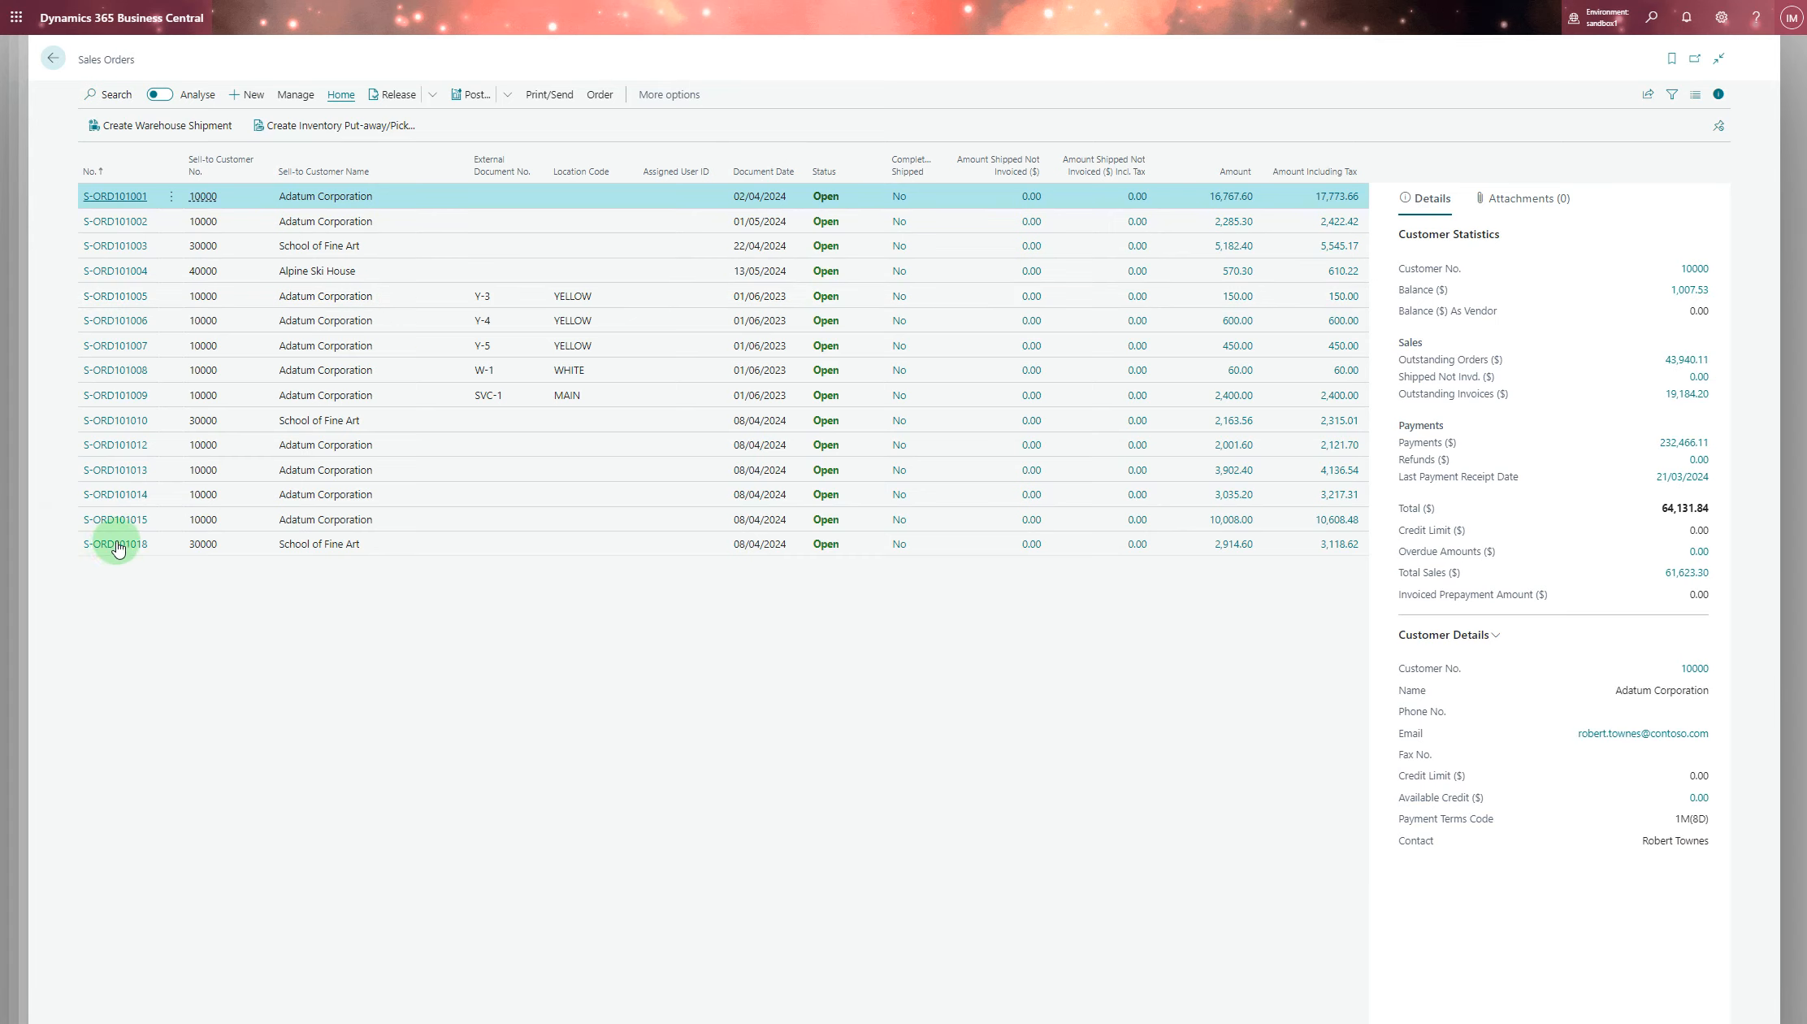
pyautogui.click(427, 602)
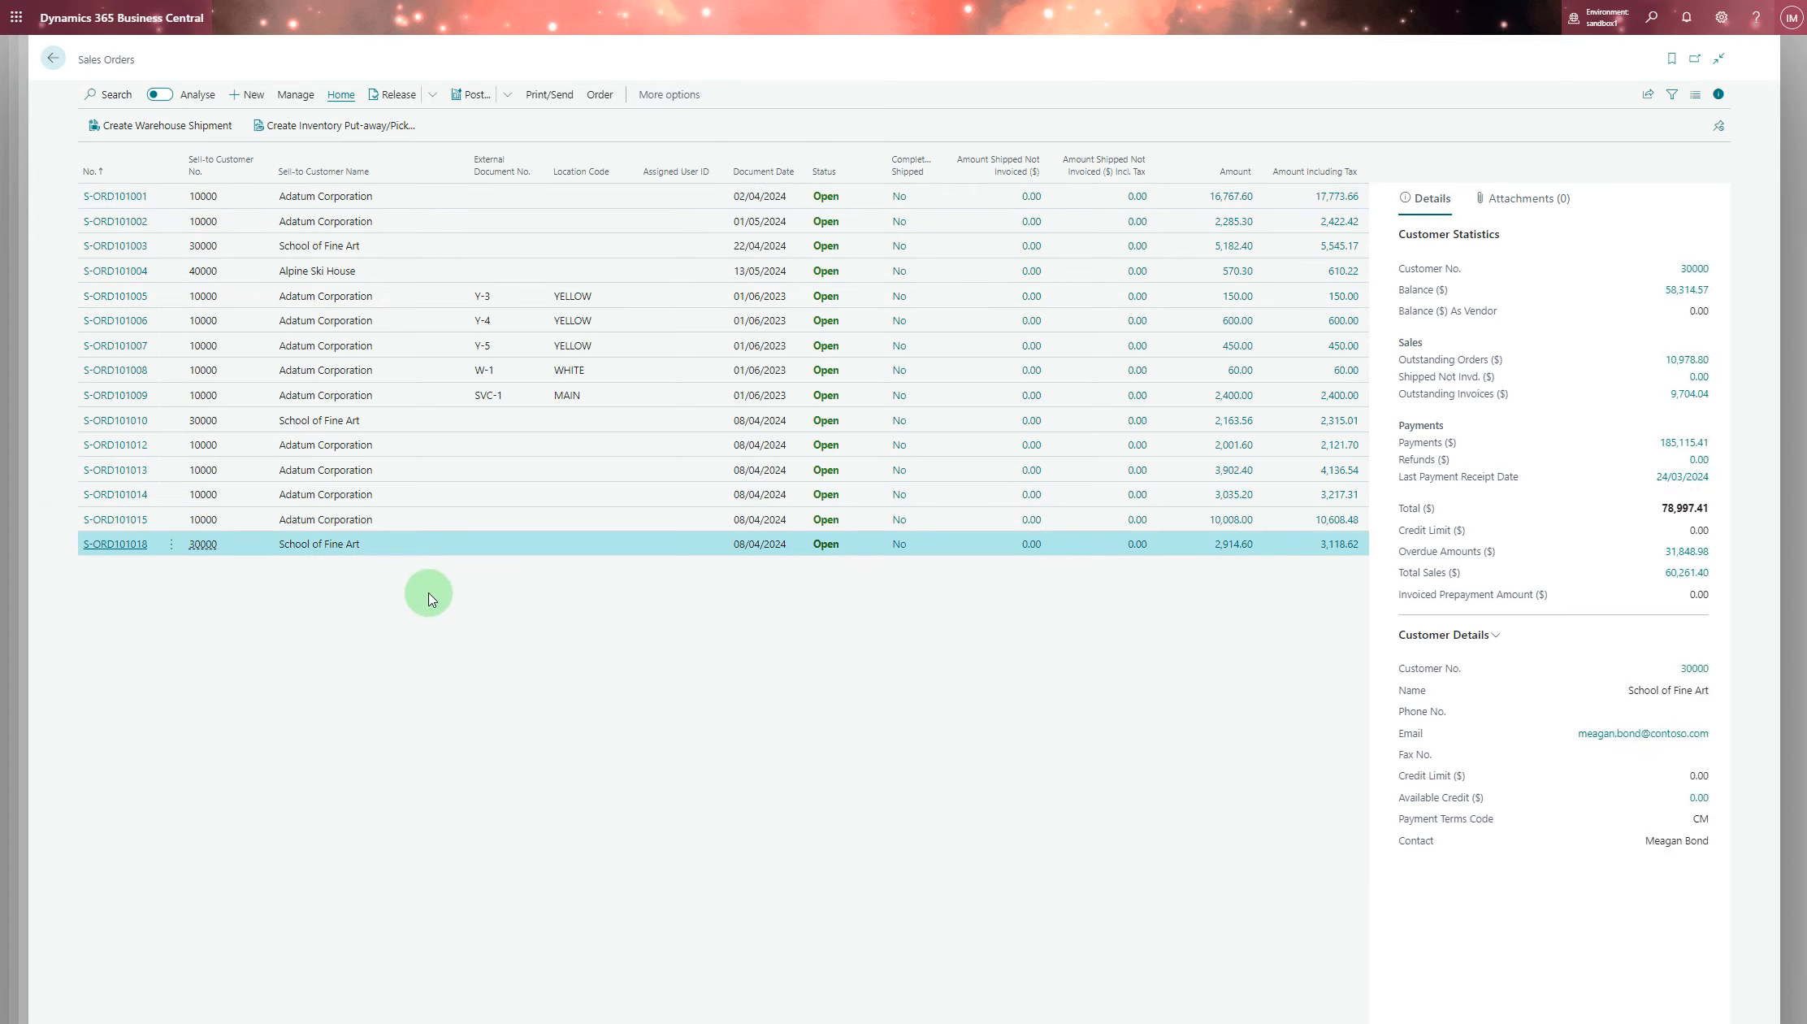
pyautogui.hotkey('alt', 'n')
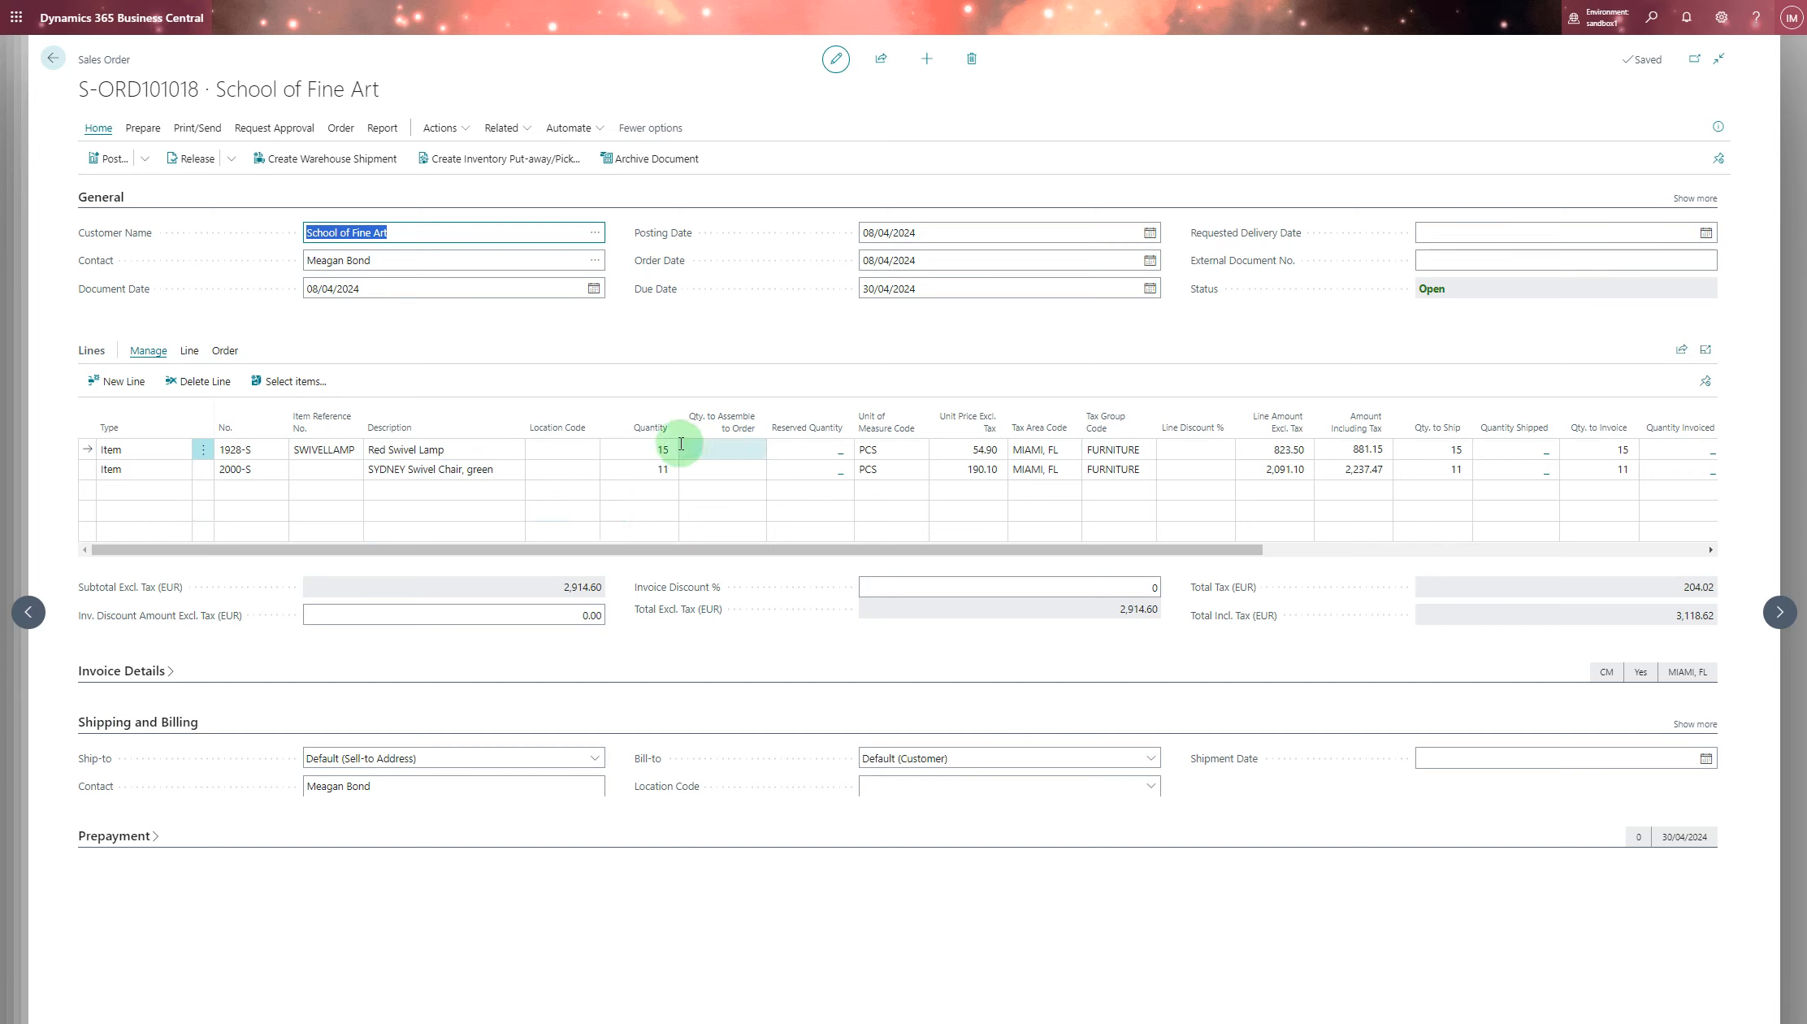
# Post the second School of Fine Art sales order with Ship and Invoice, declining to open the posted invoice.
pyautogui.click(106, 160)
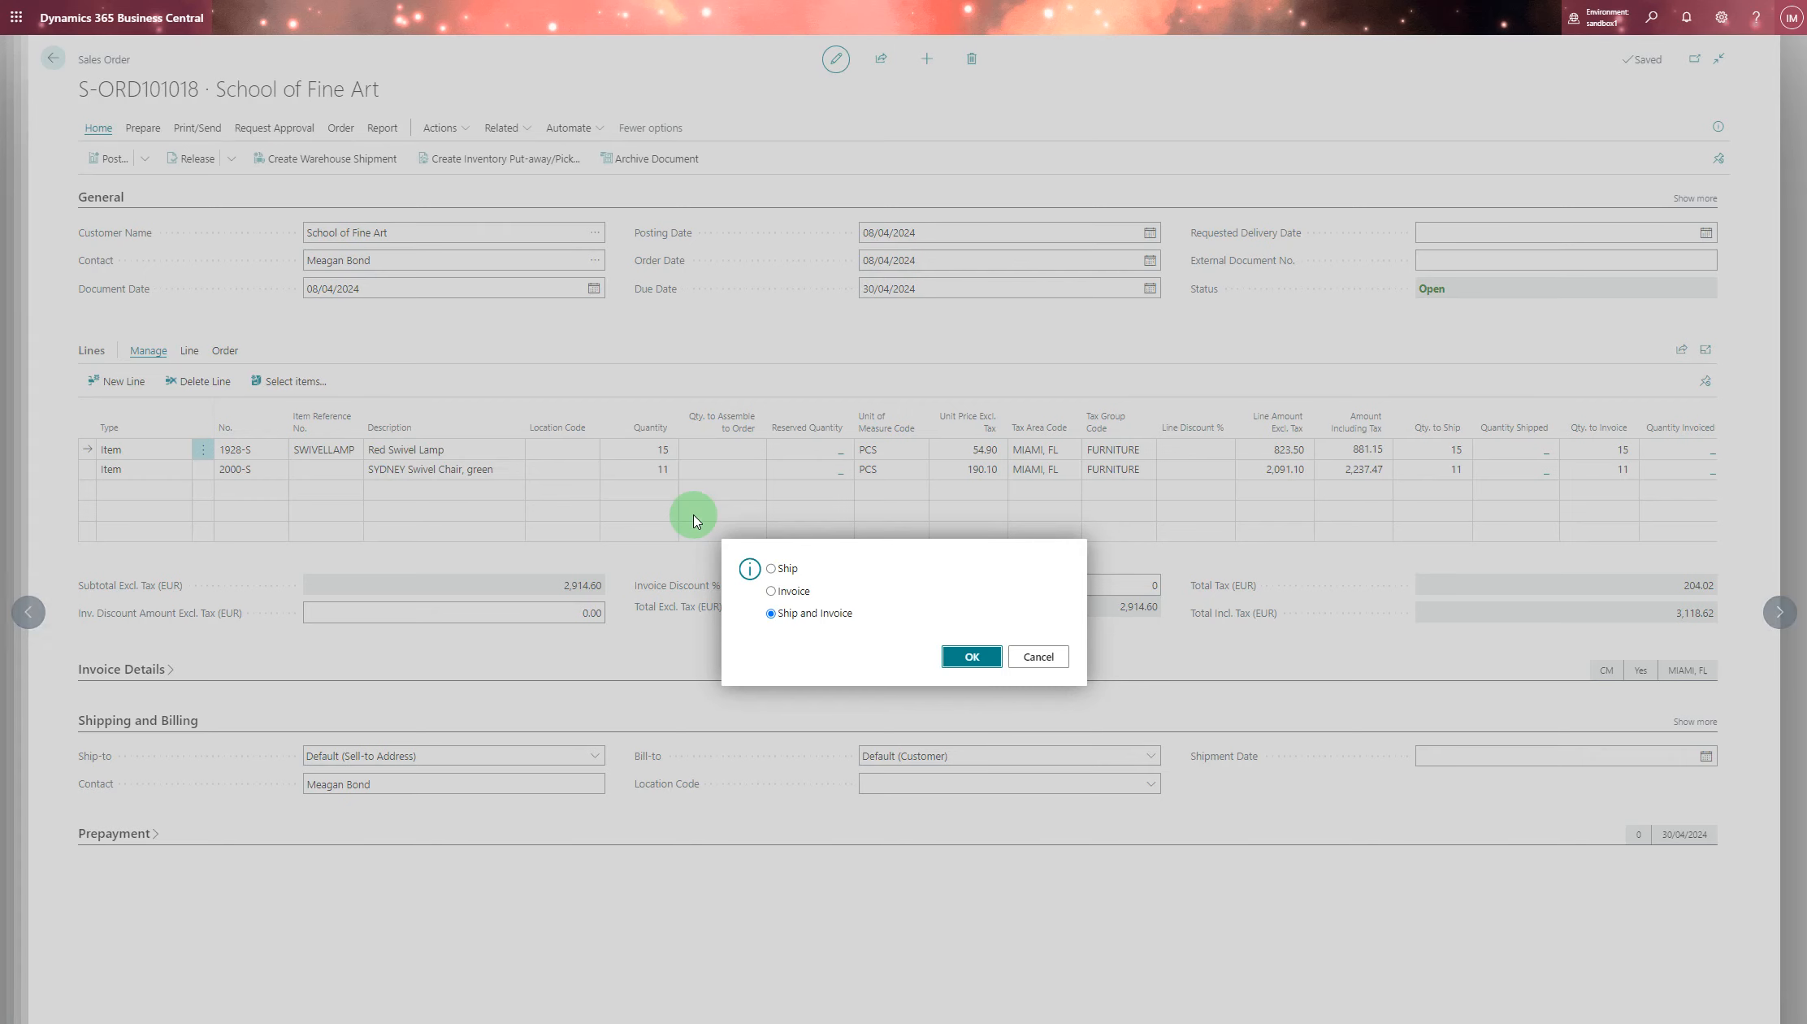
pyautogui.click(969, 658)
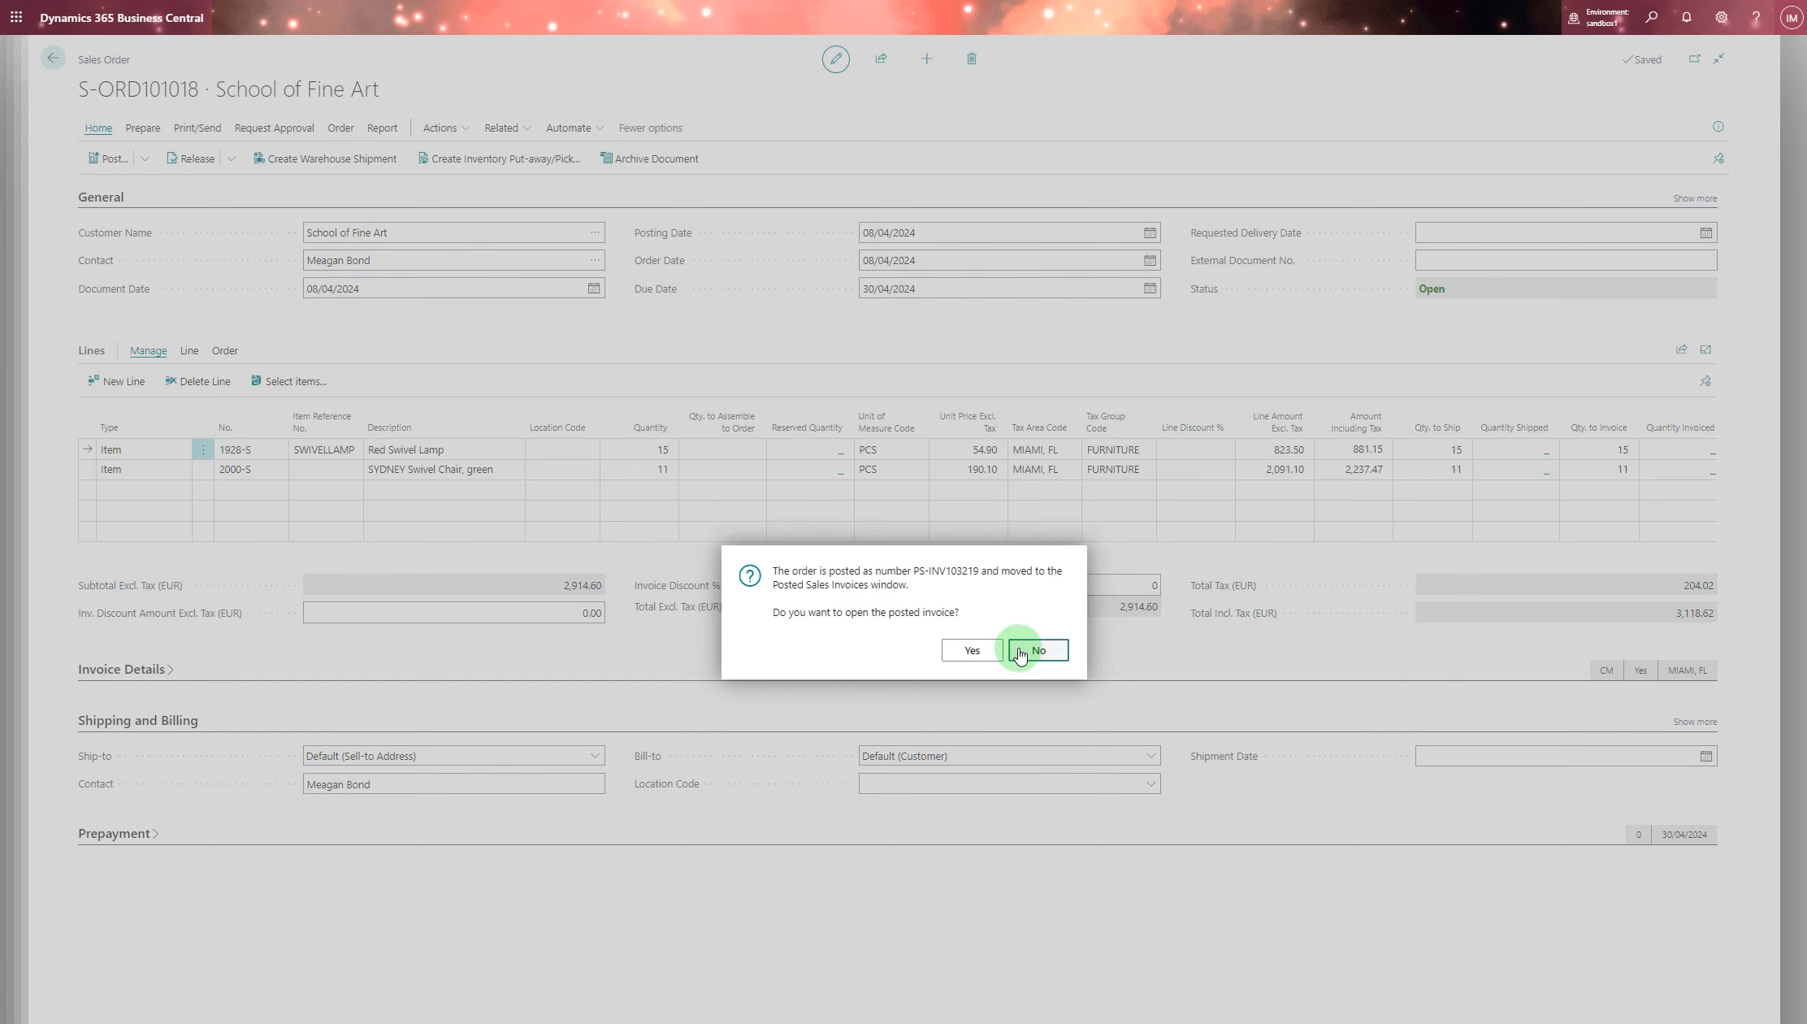
pyautogui.click(1022, 650)
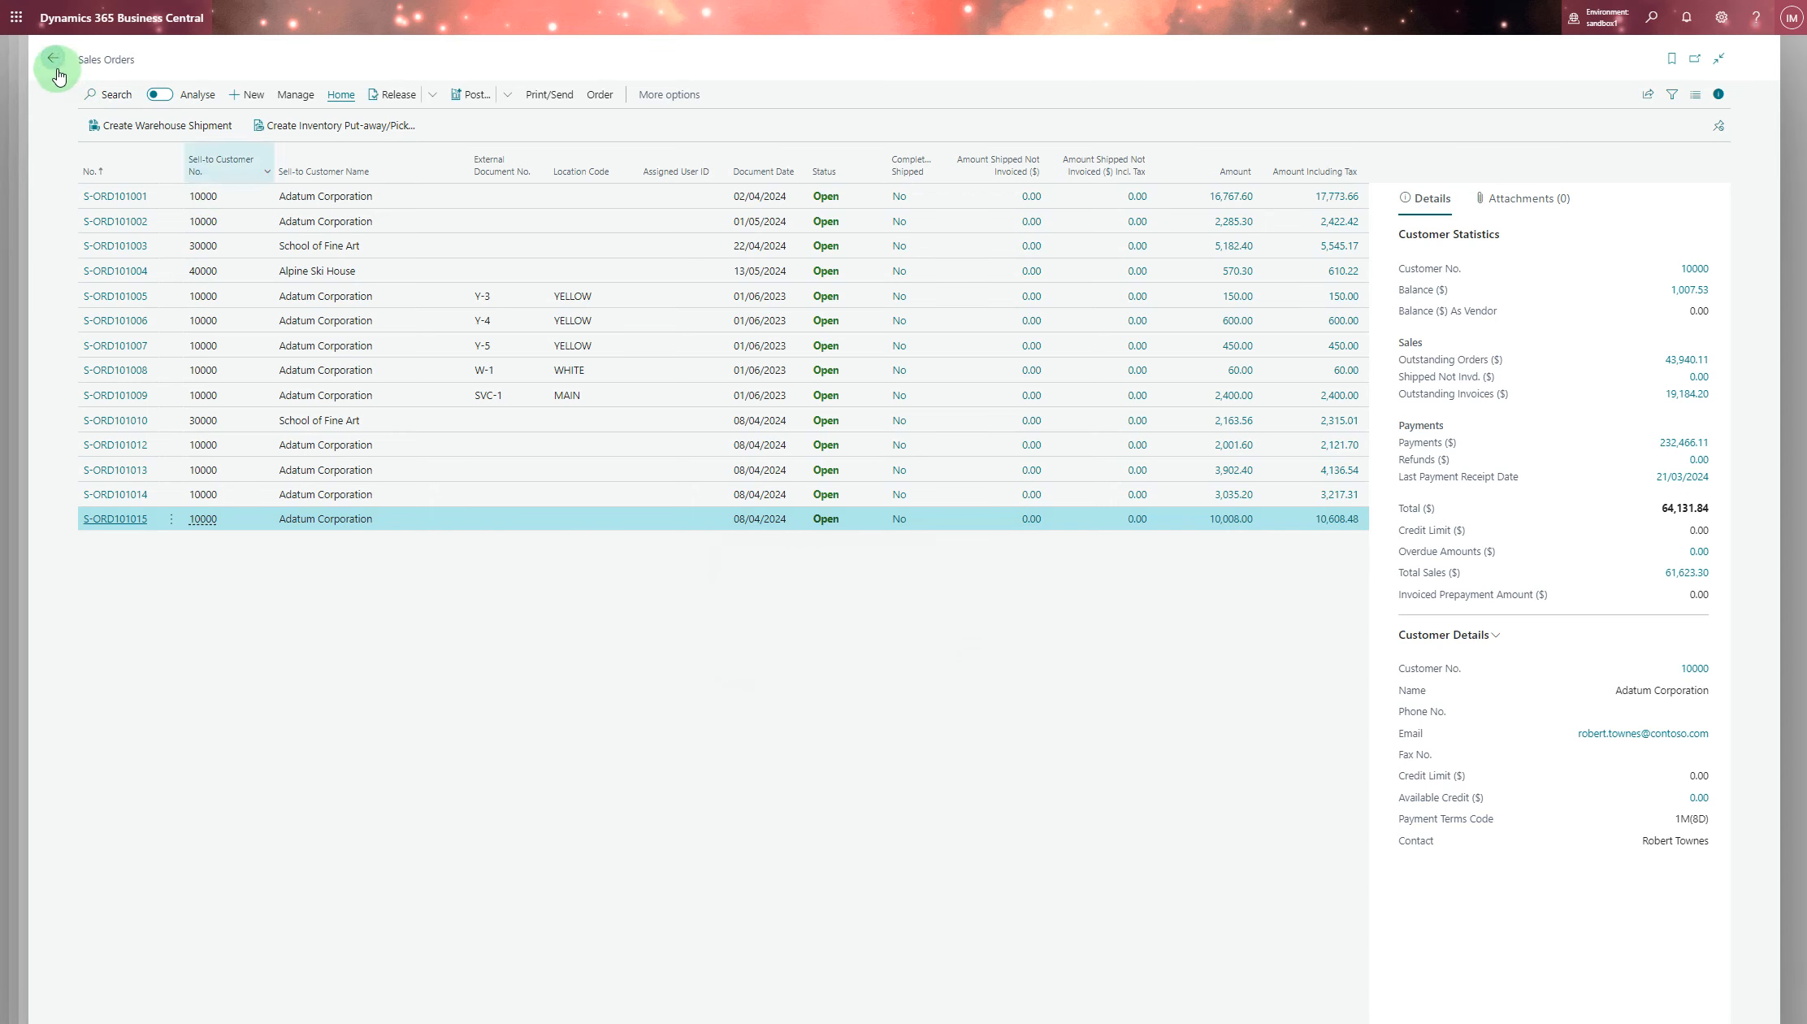
# Reopen blanket sales order 1004 and review the shipped, invoiced and remaining to-ship quantities on both lines.
pyautogui.click(49, 62)
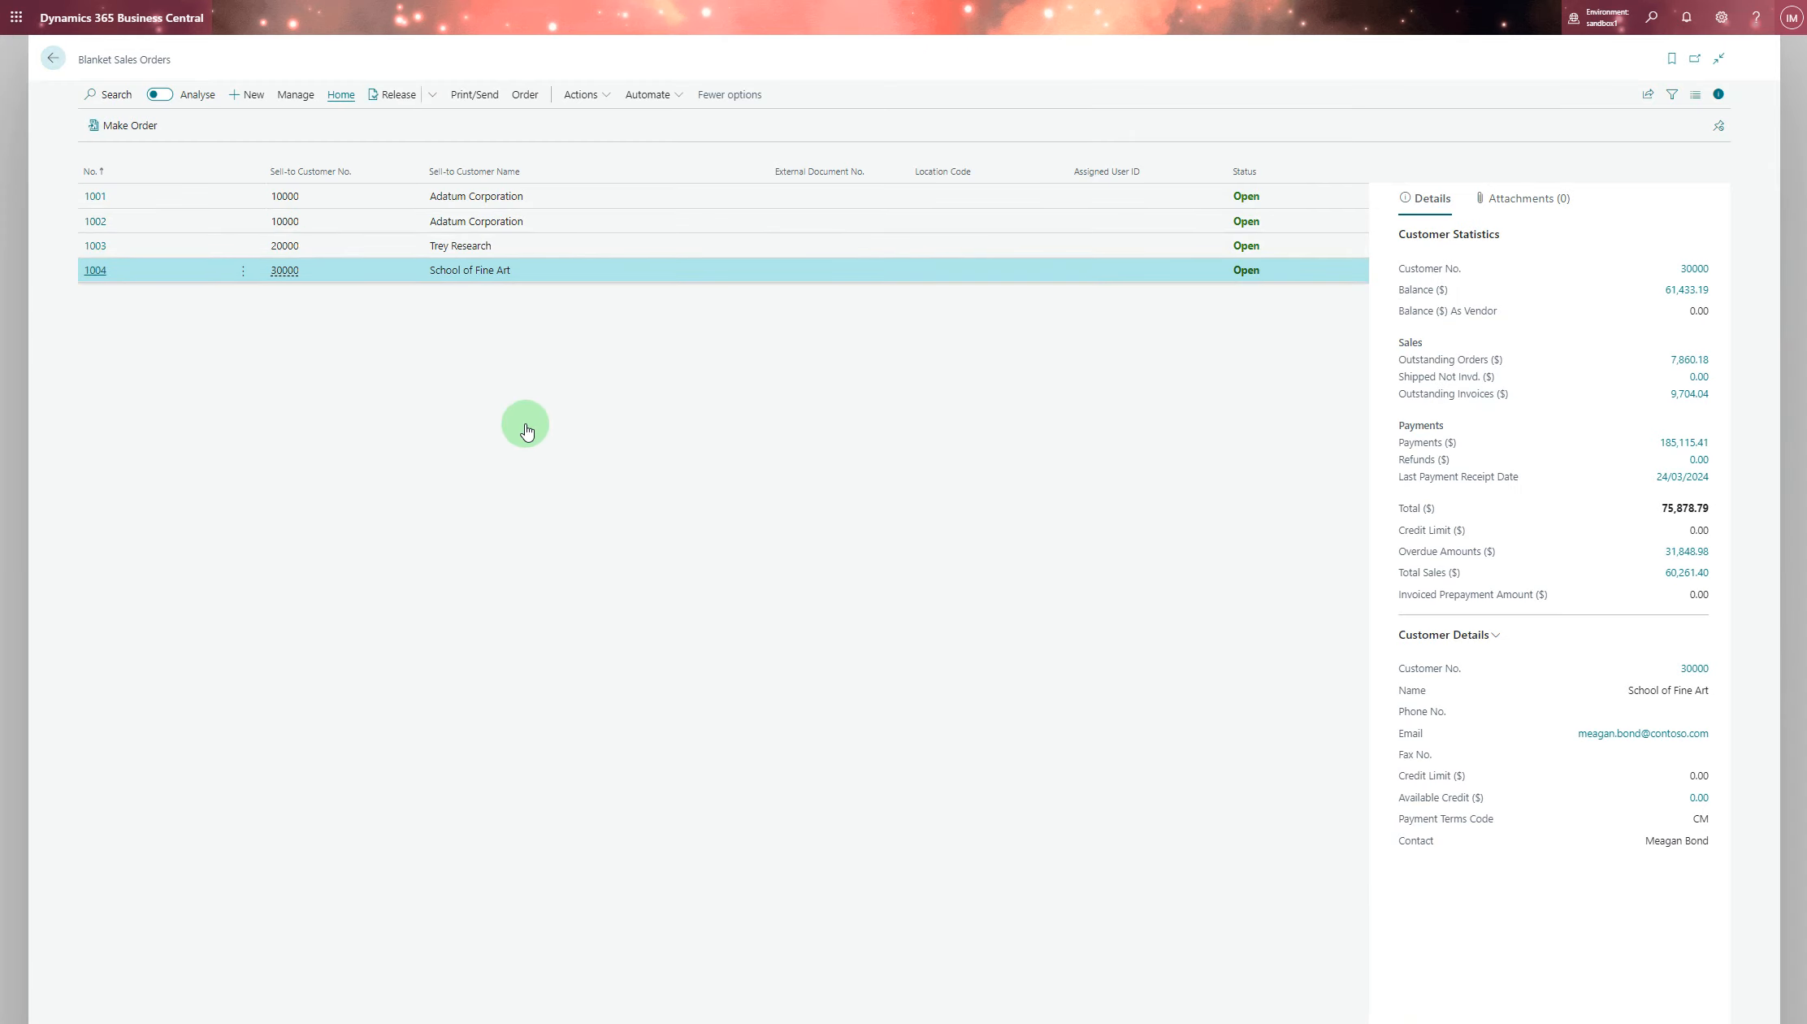
pyautogui.hotkey('alt', 'n')
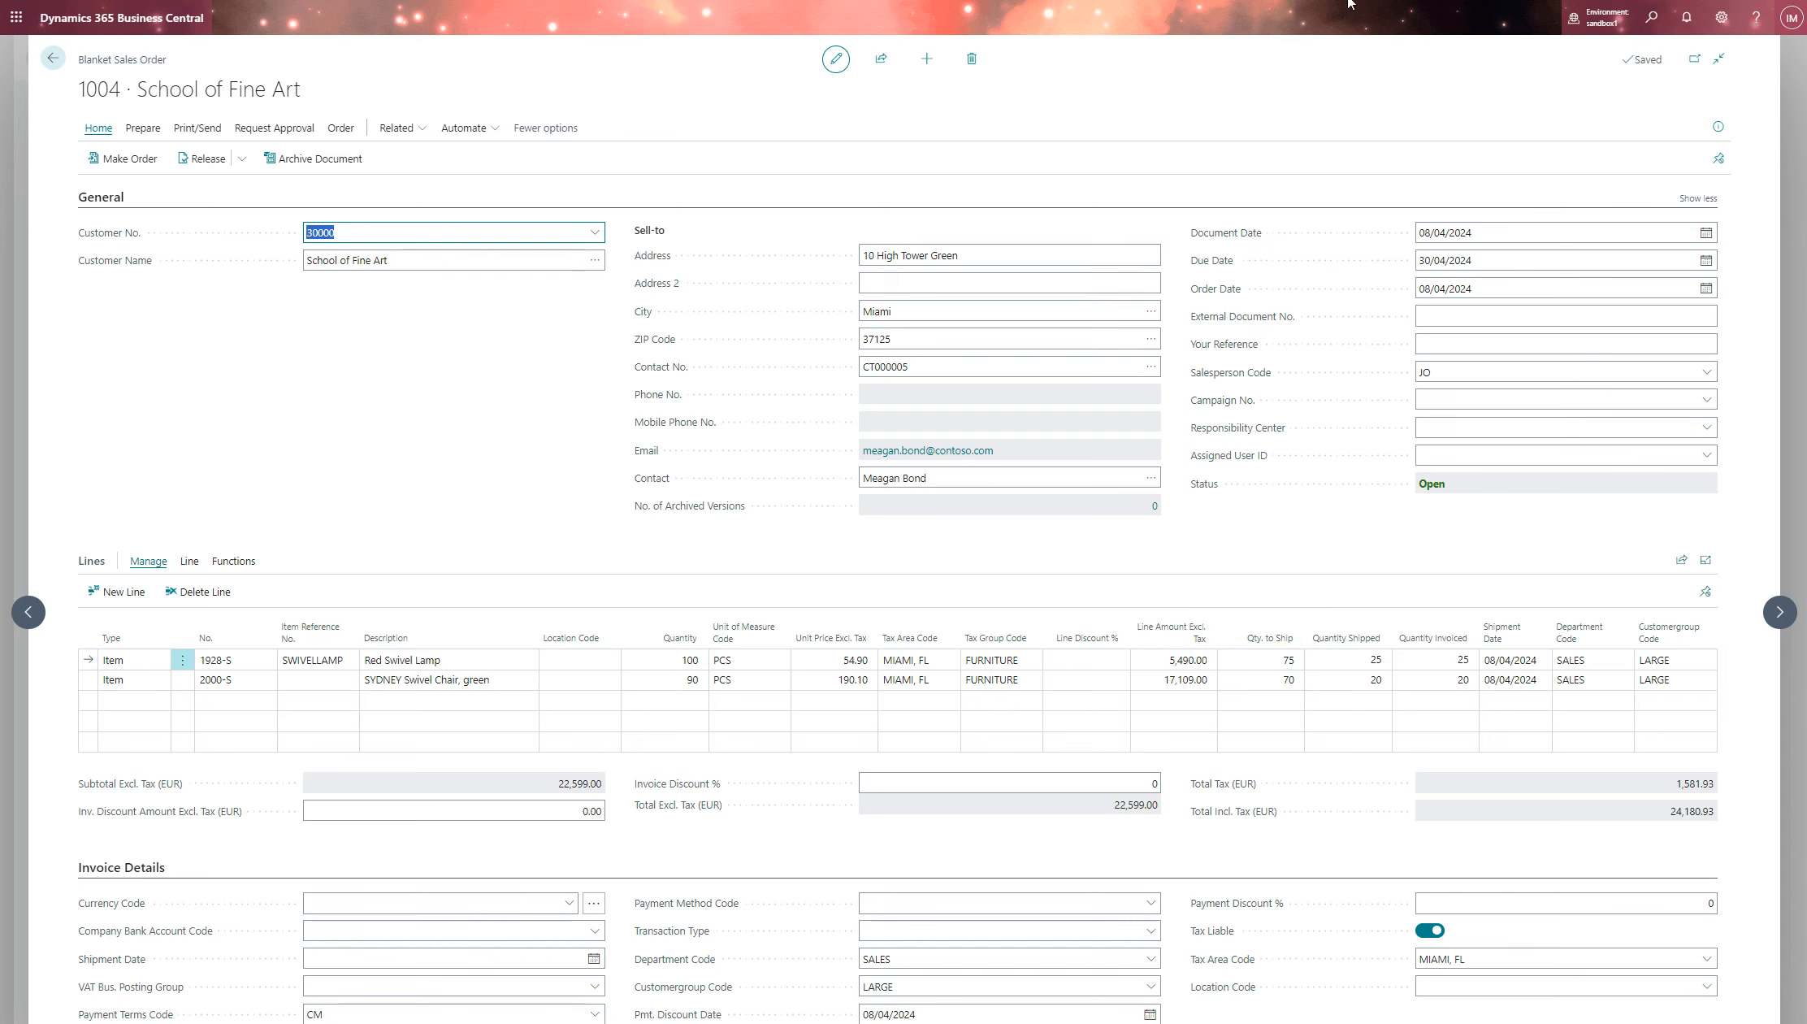
# Search for the blanket purchase orders list and create a new blanket purchase order for vendor Wide World Importers.
pyautogui.click(1654, 22)
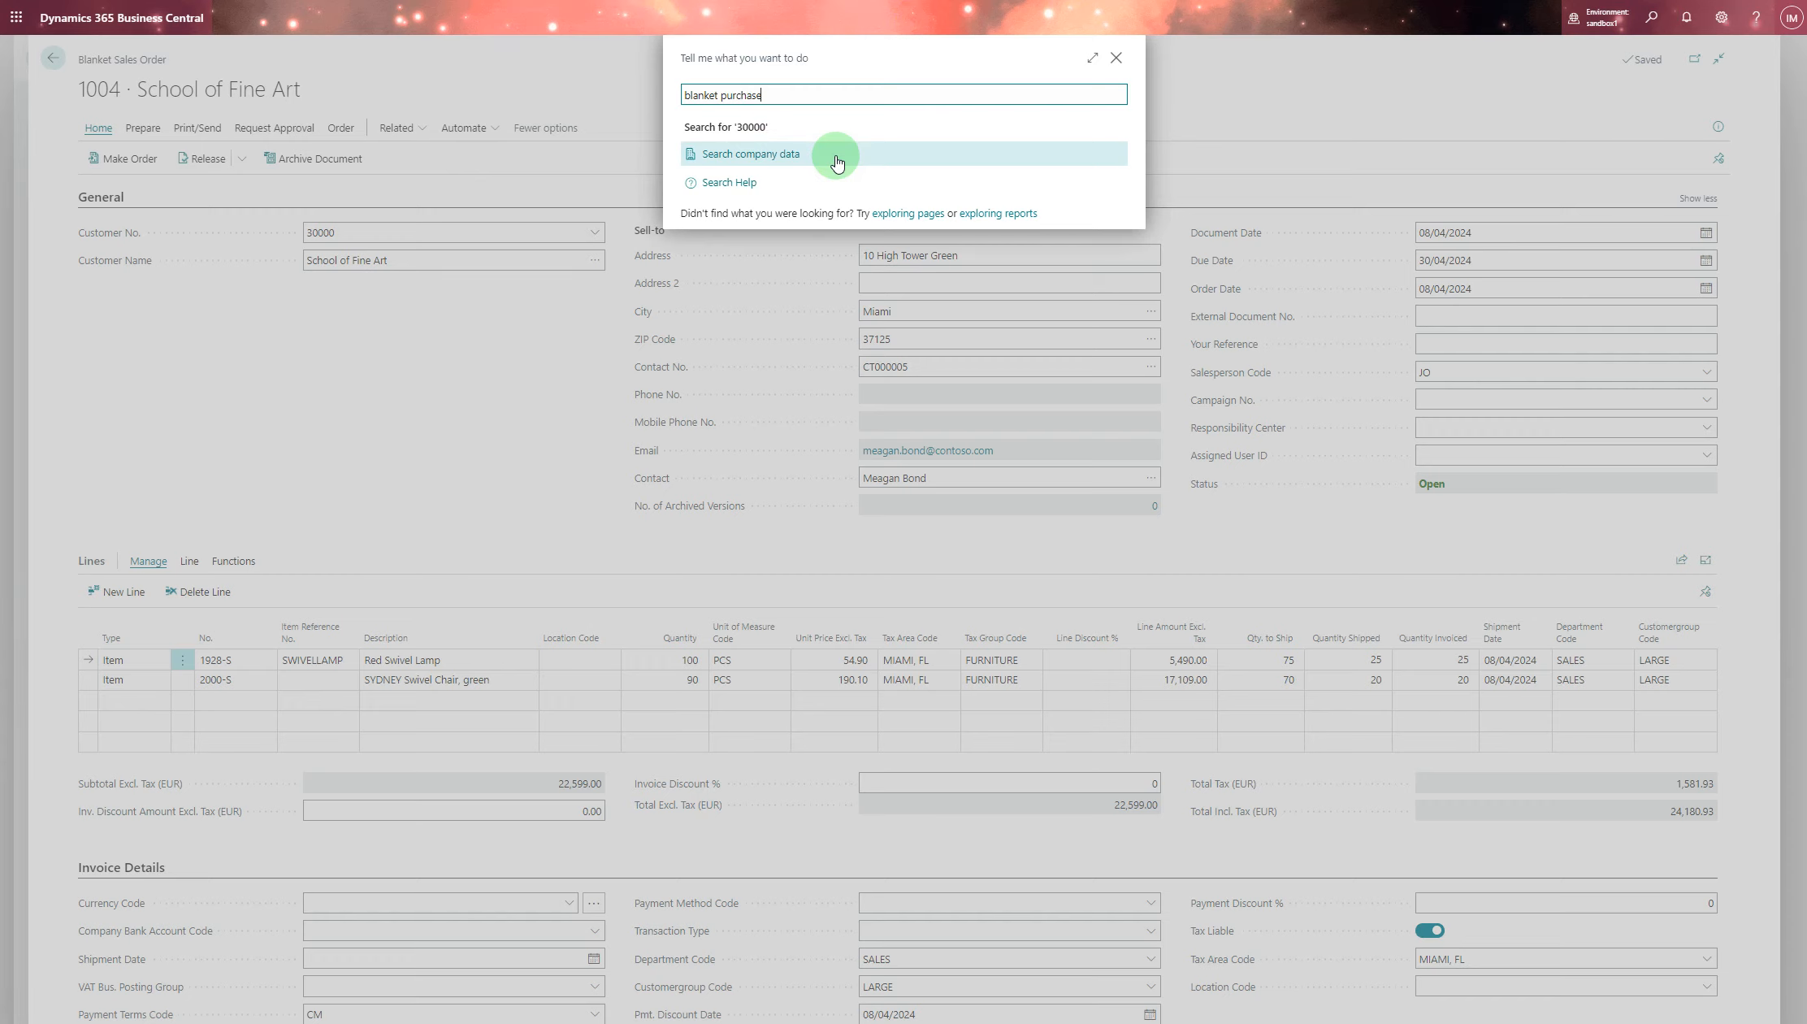
pyautogui.click(768, 153)
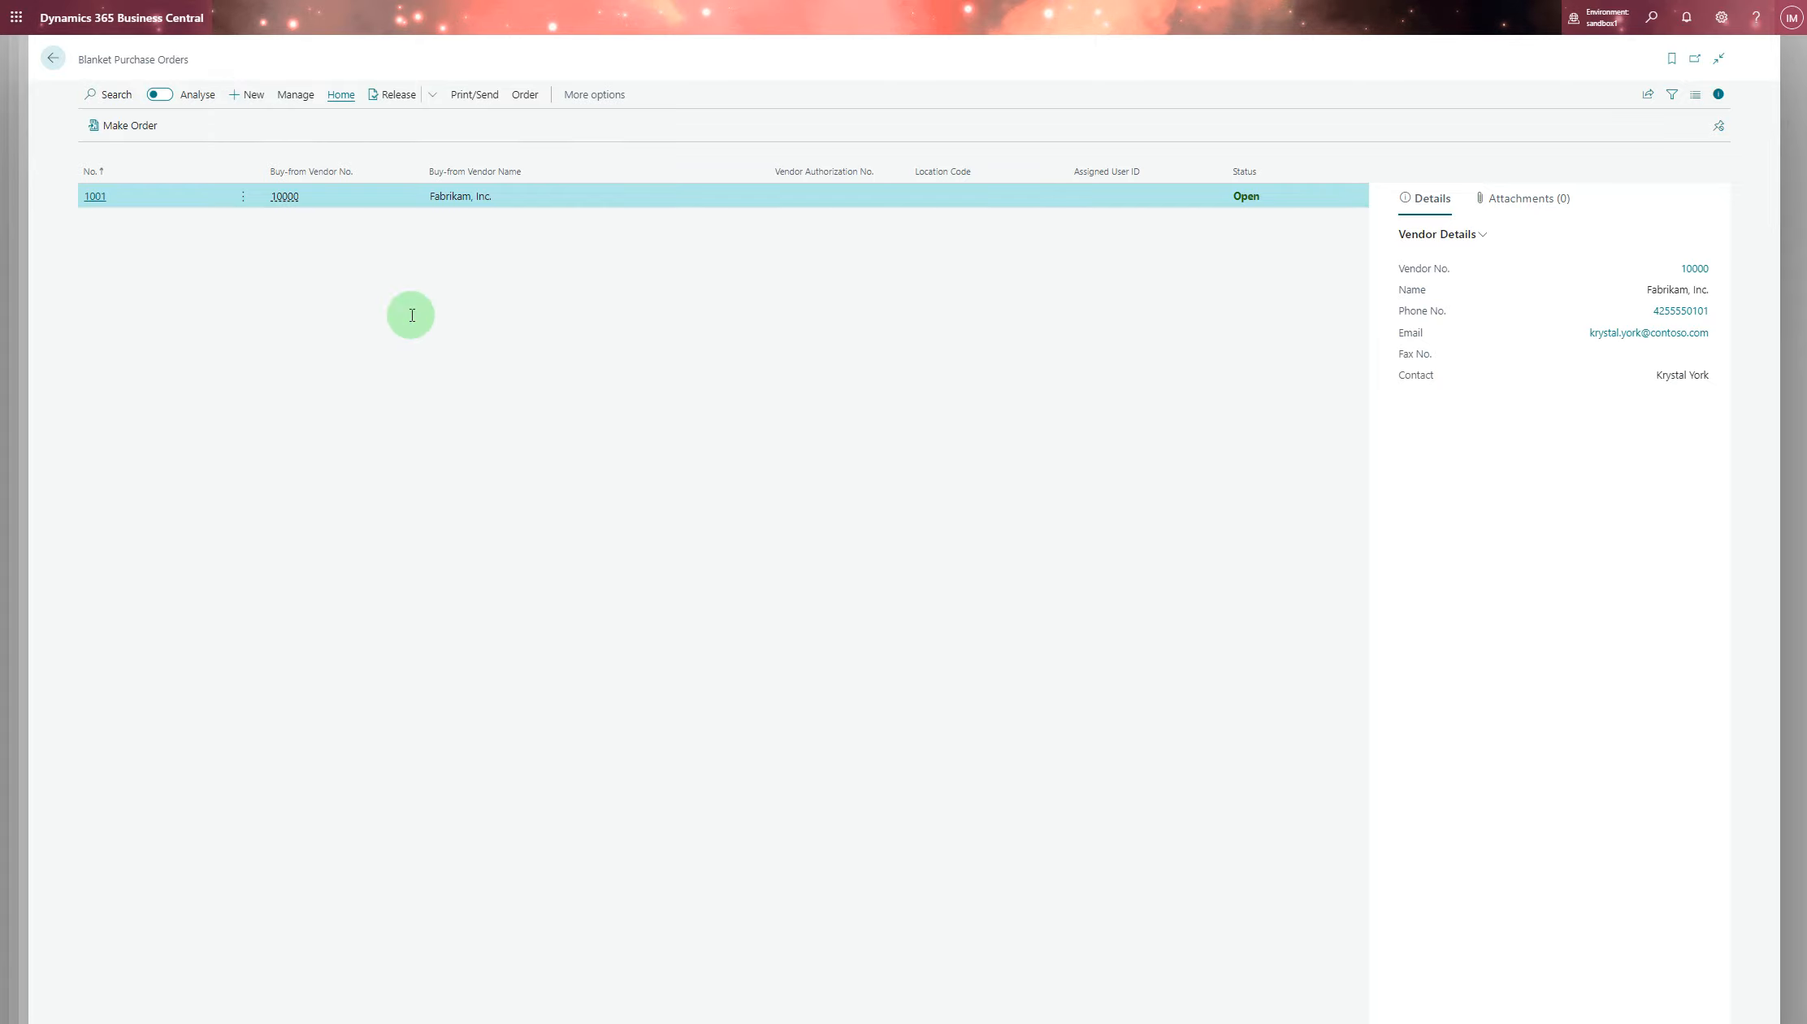
pyautogui.hotkey('alt', 'n')
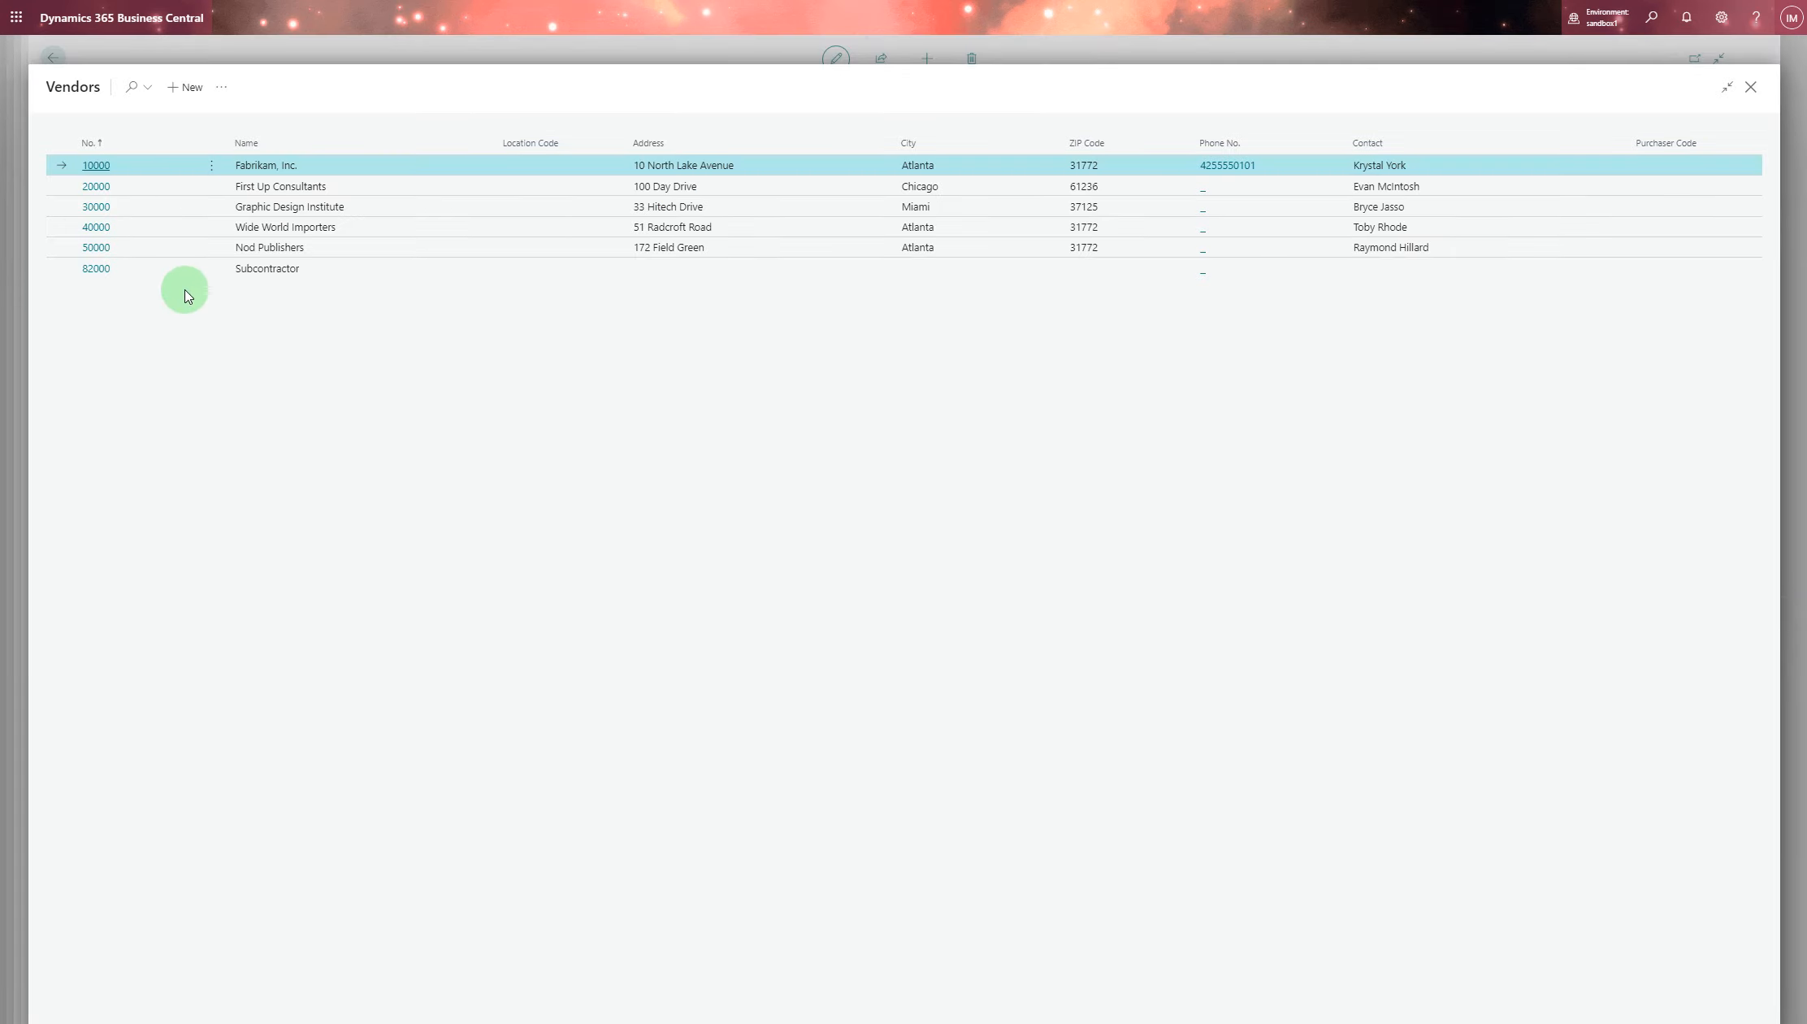
pyautogui.click(96, 227)
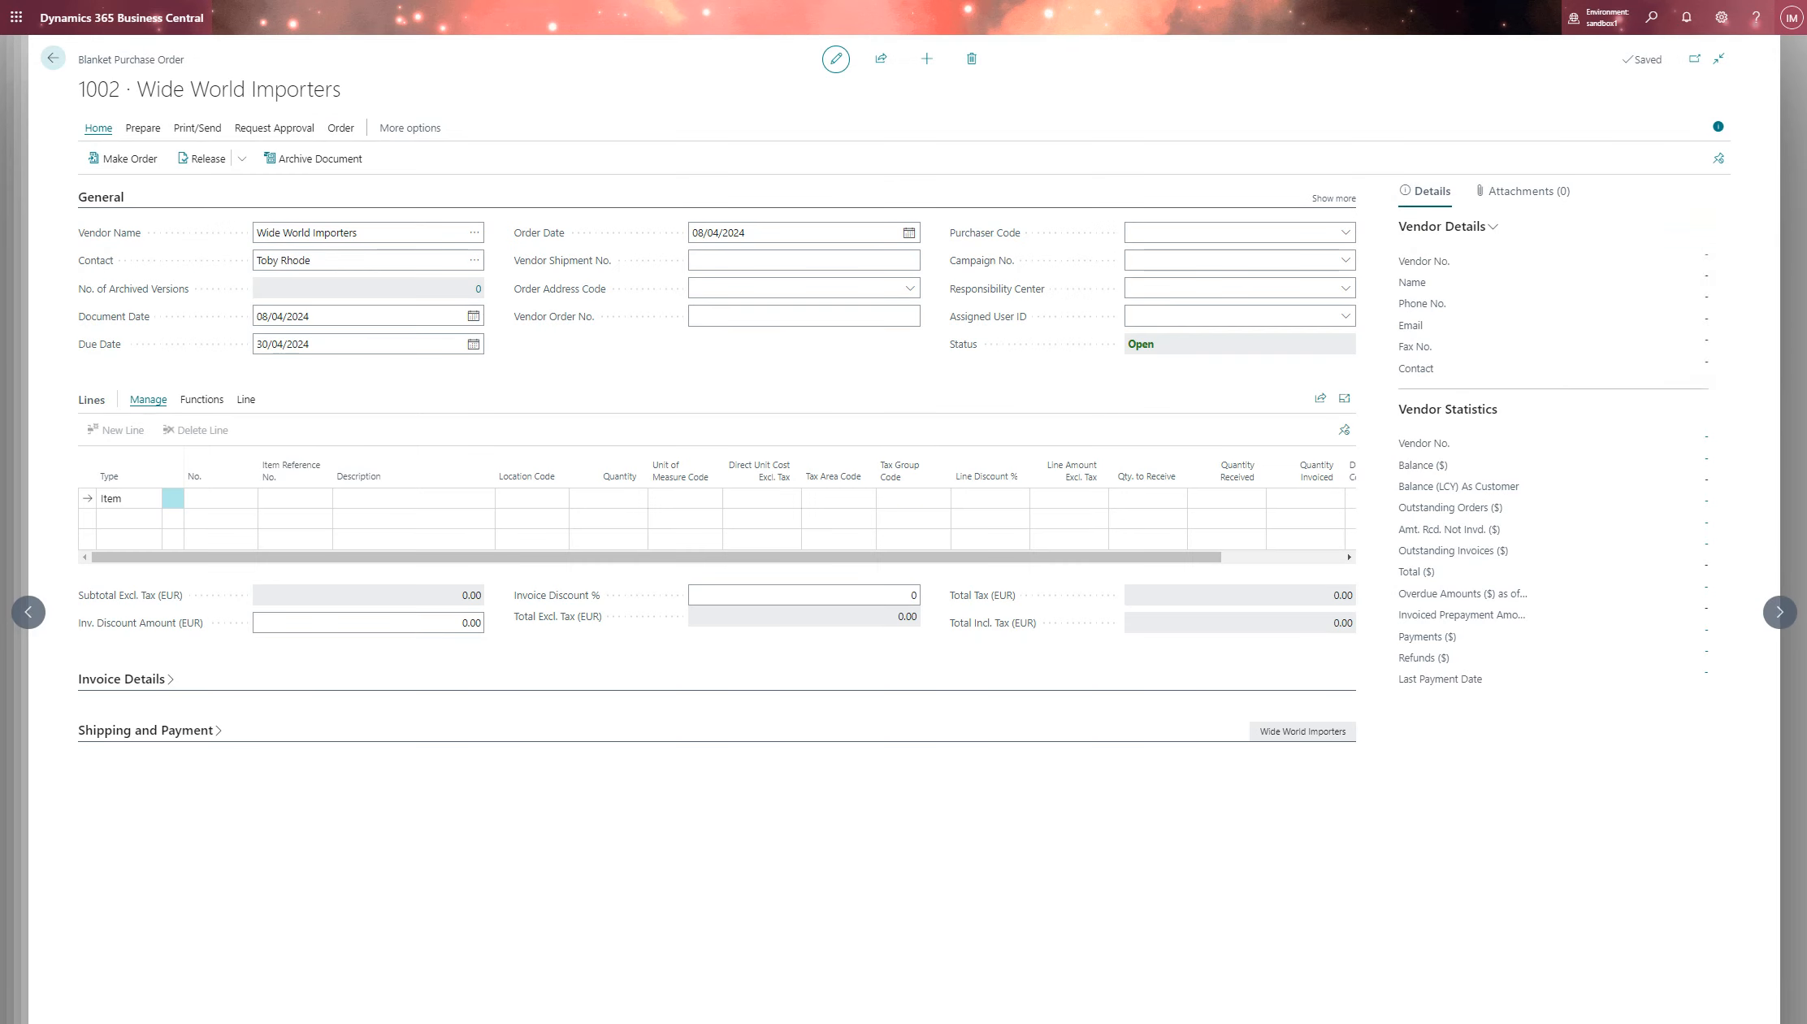
# Add item lines for 1996-S ATLANTA Whiteboard, base and 1906-S ATHENS Mobile Pedestal to the blanket purchase order.
pyautogui.click(244, 498)
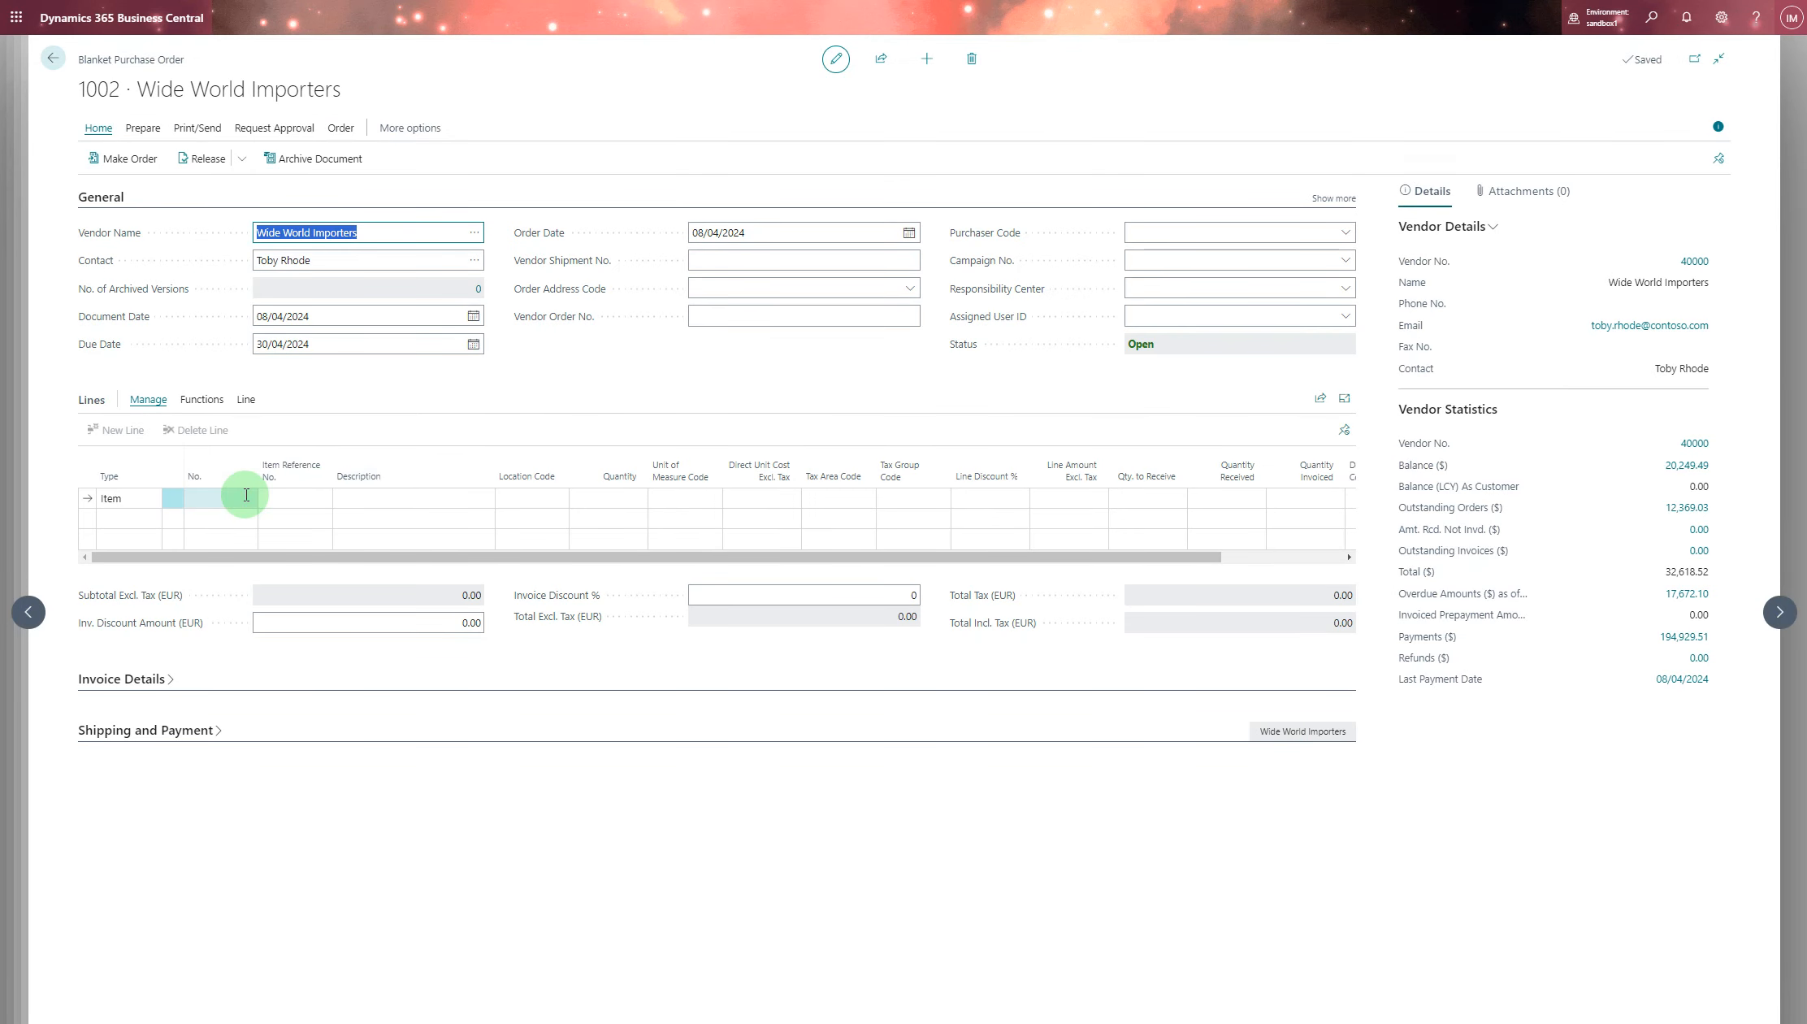
pyautogui.click(247, 500)
pyautogui.click(248, 501)
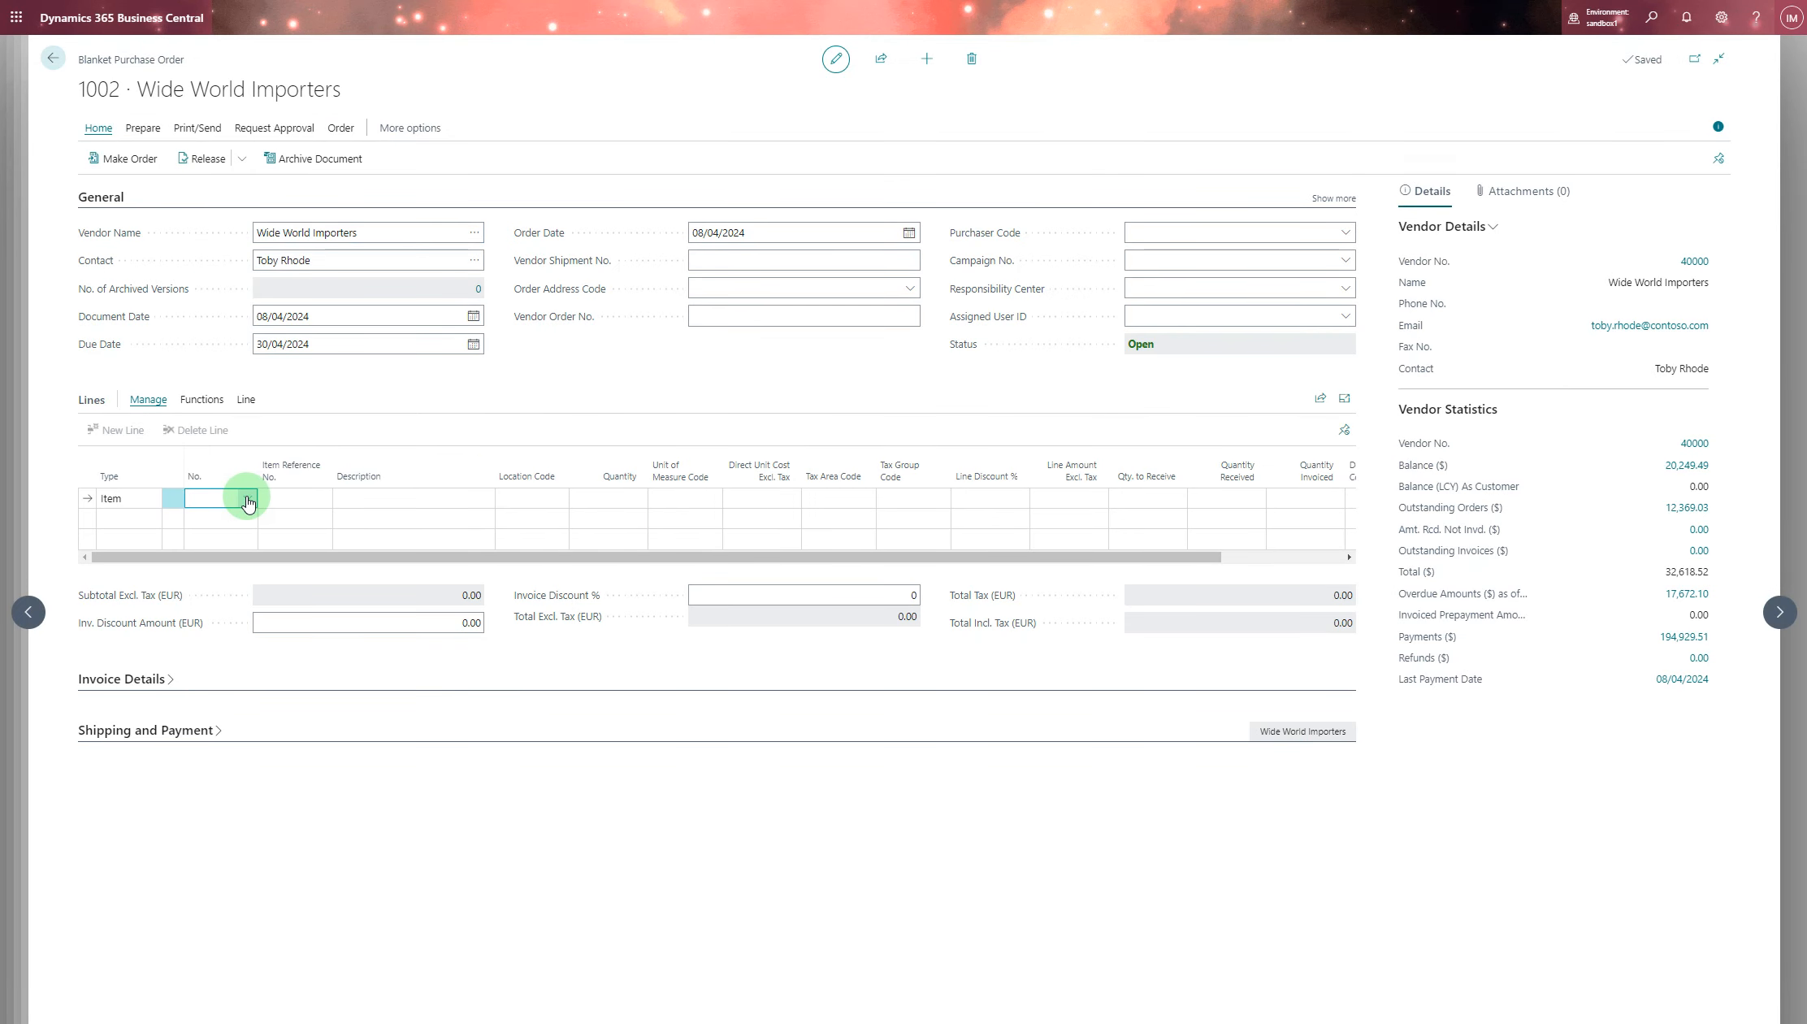
pyautogui.click(248, 501)
pyautogui.scroll(-5, 232, 584)
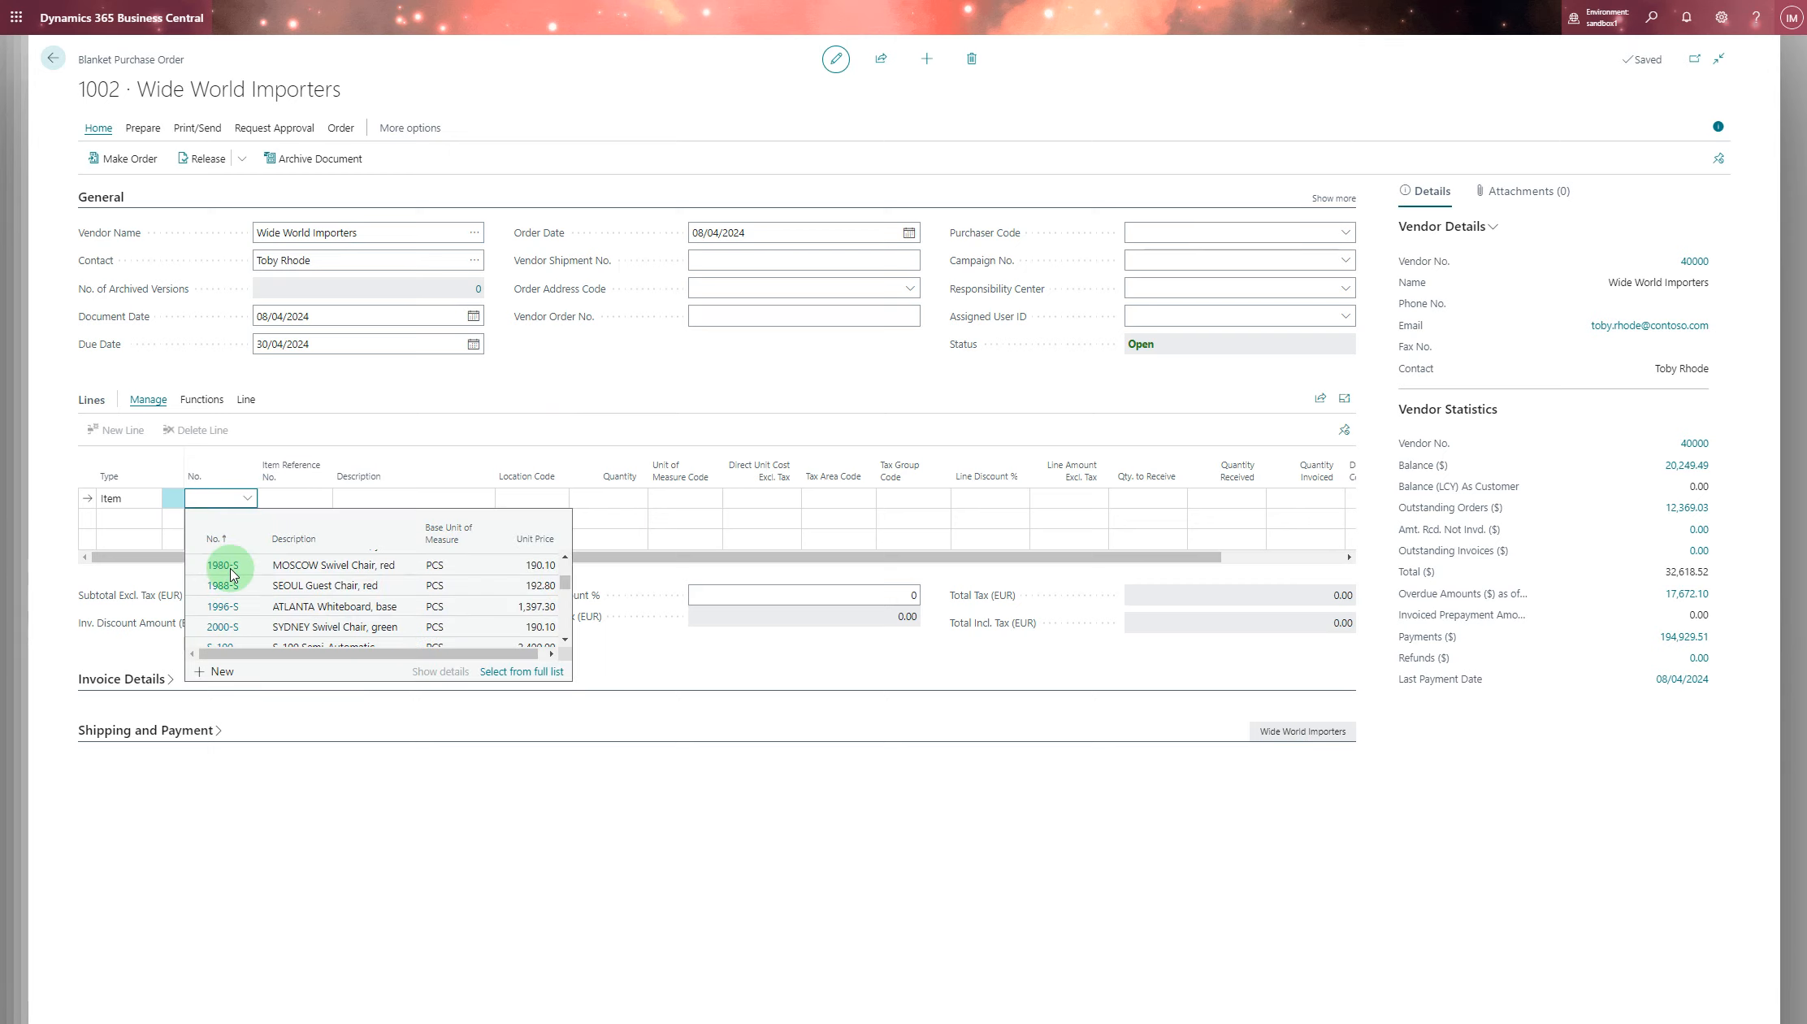
pyautogui.click(231, 609)
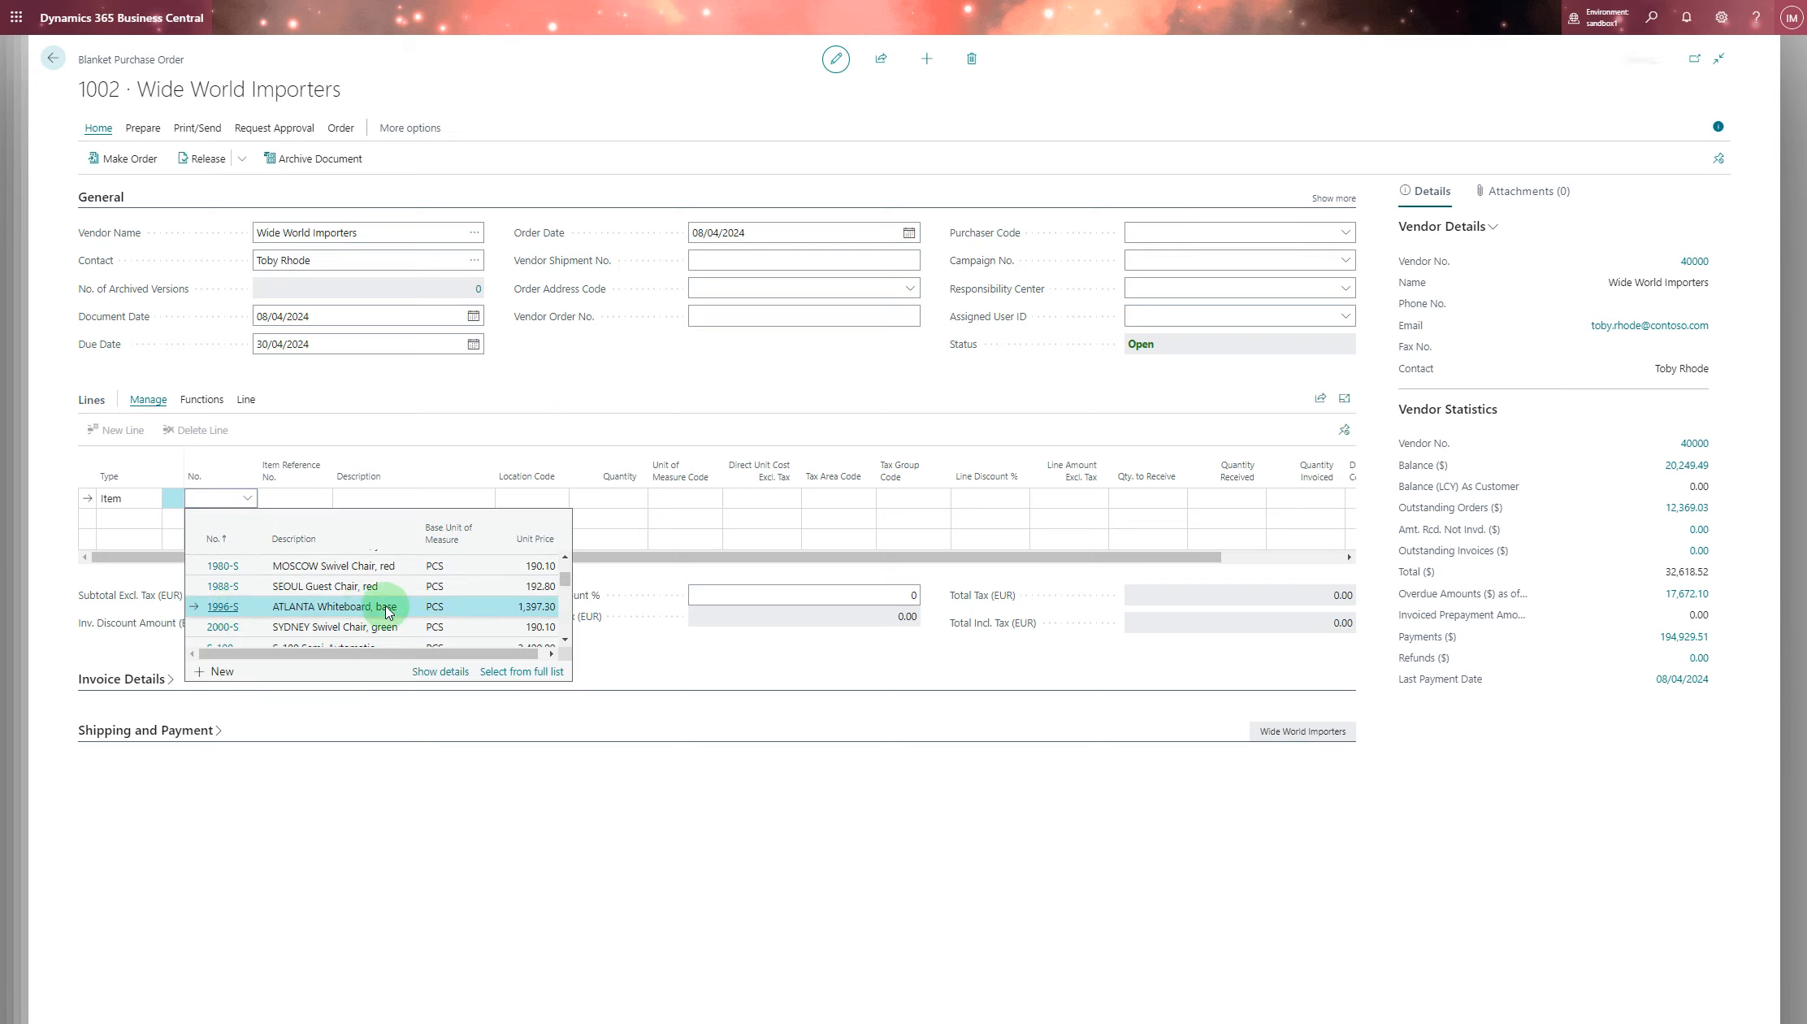
pyautogui.click(240, 517)
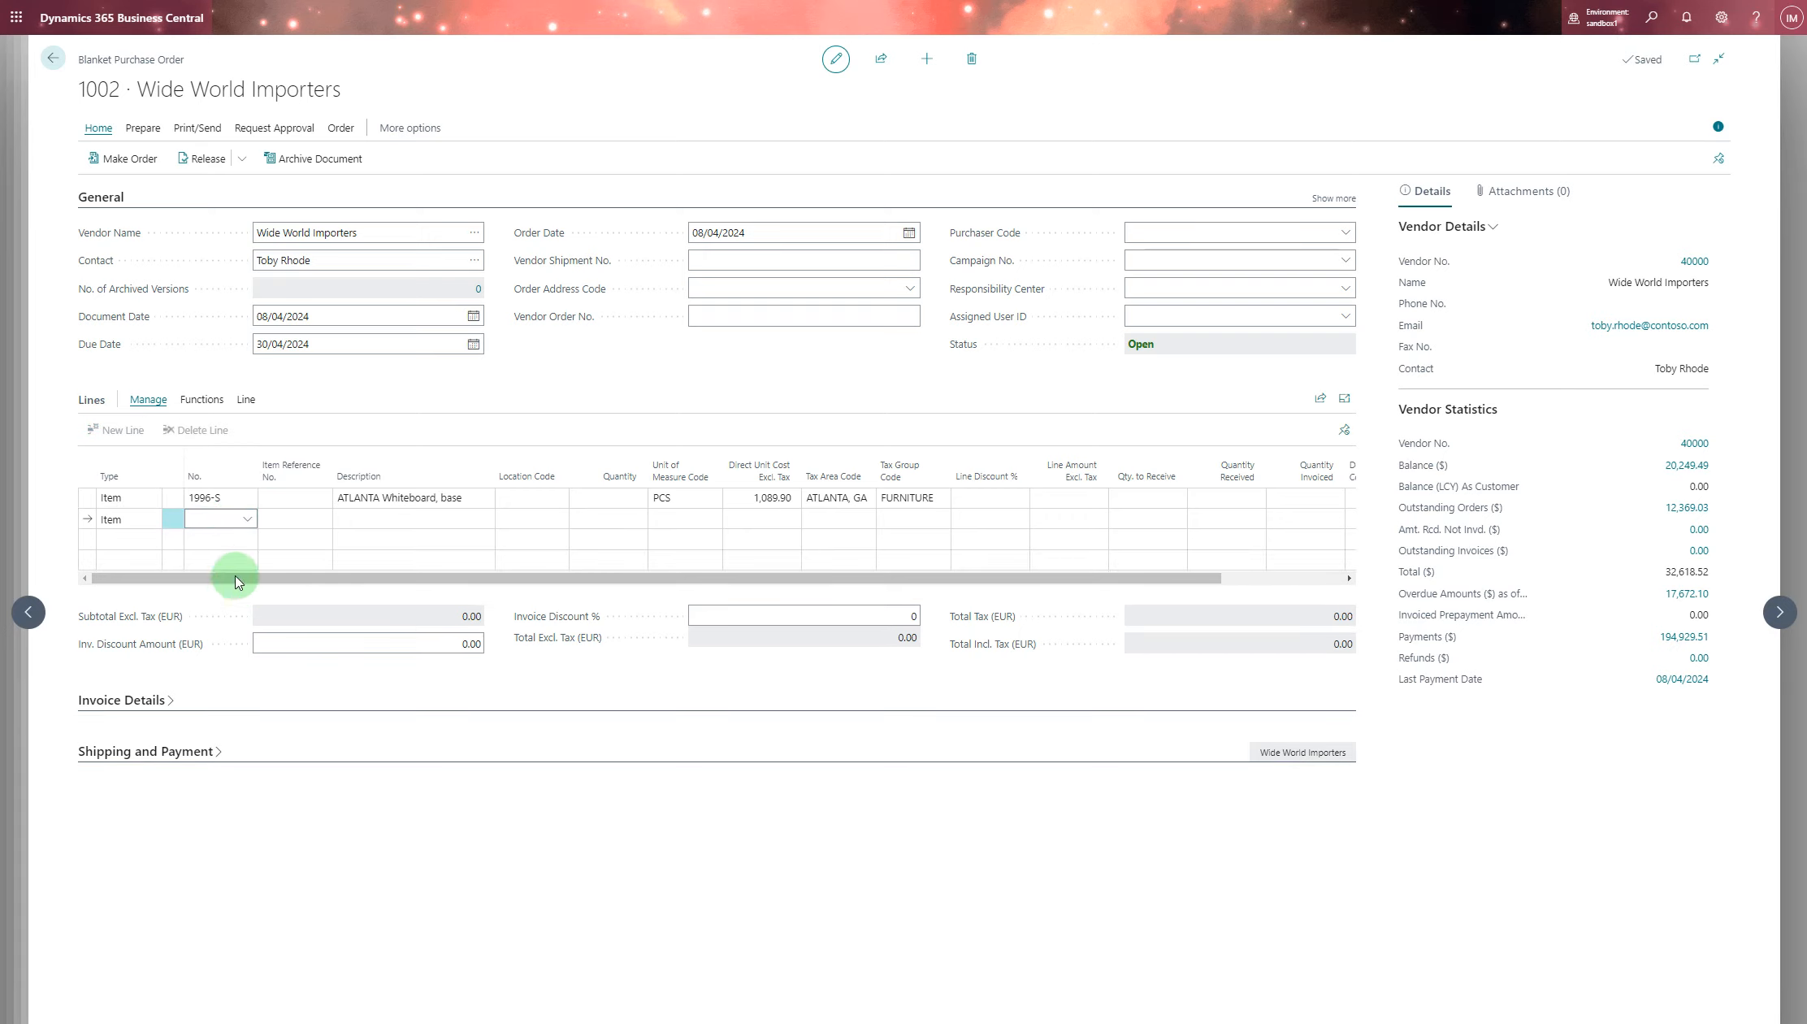
pyautogui.click(199, 518)
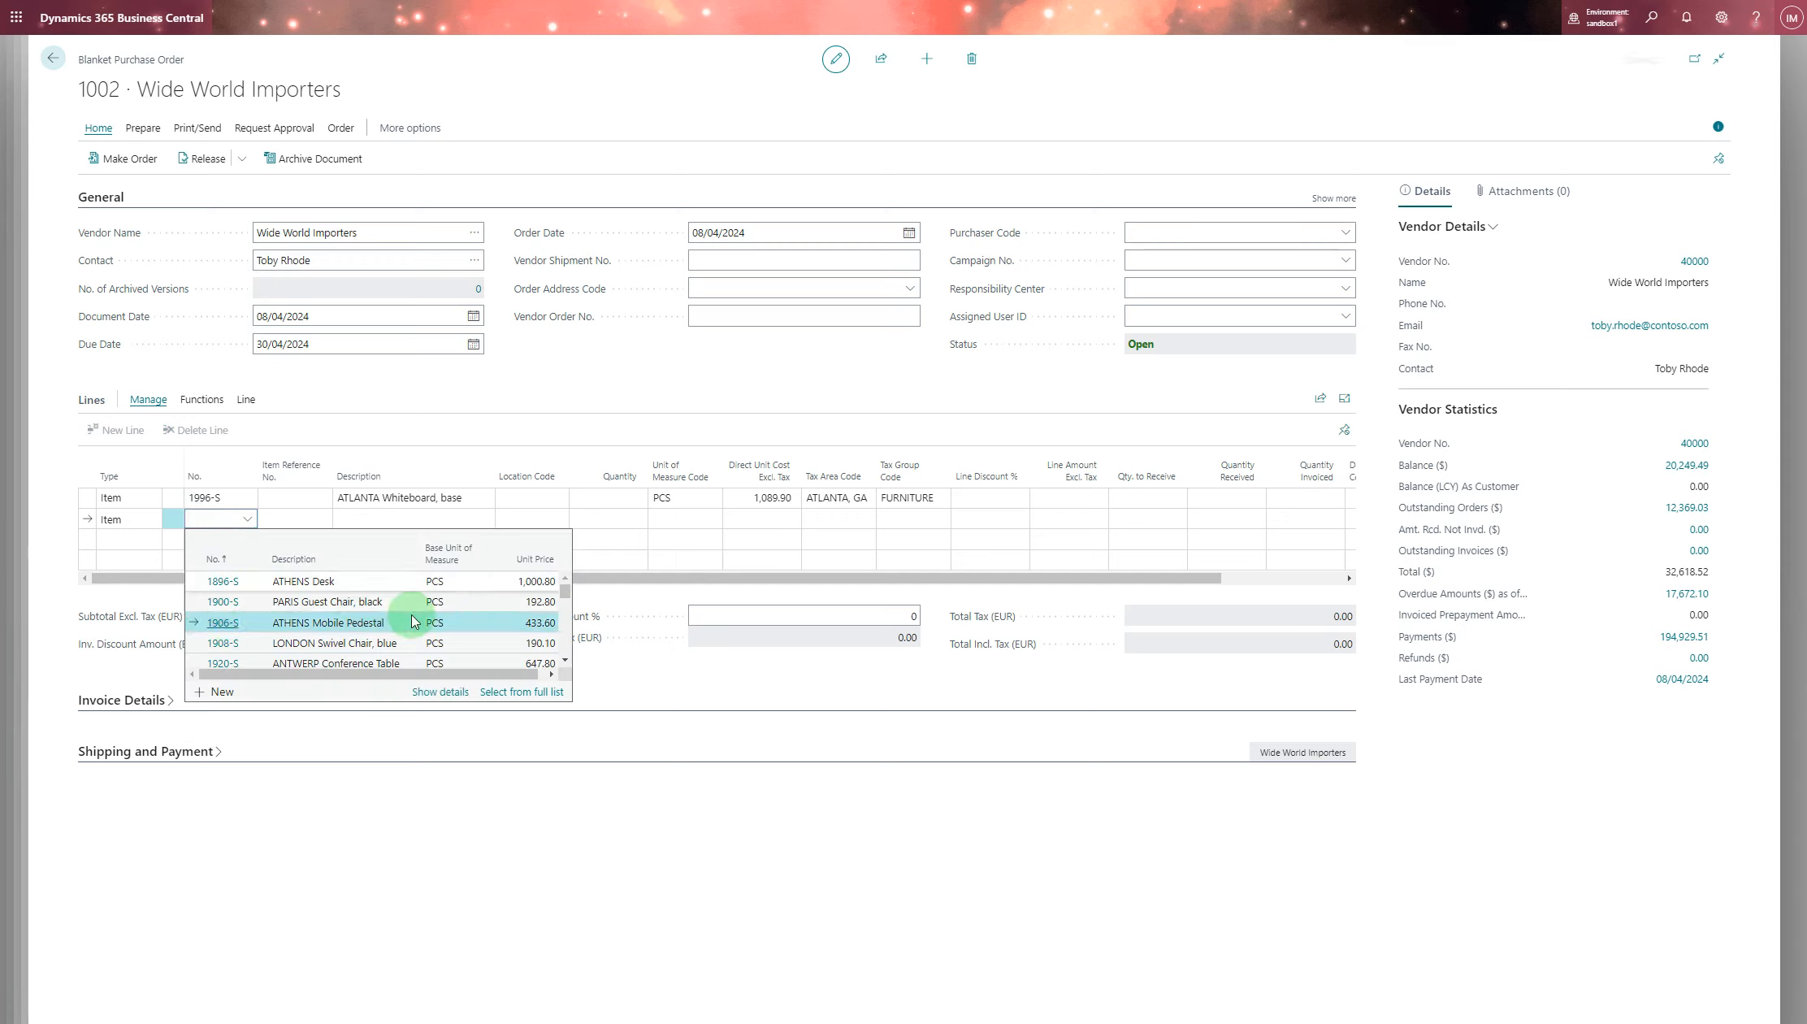
pyautogui.click(220, 622)
# Set the line quantities to 100 for the ATLANTA Whiteboard and 90 for the ATHENS Mobile Pedestal.
pyautogui.click(654, 509)
pyautogui.click(624, 499)
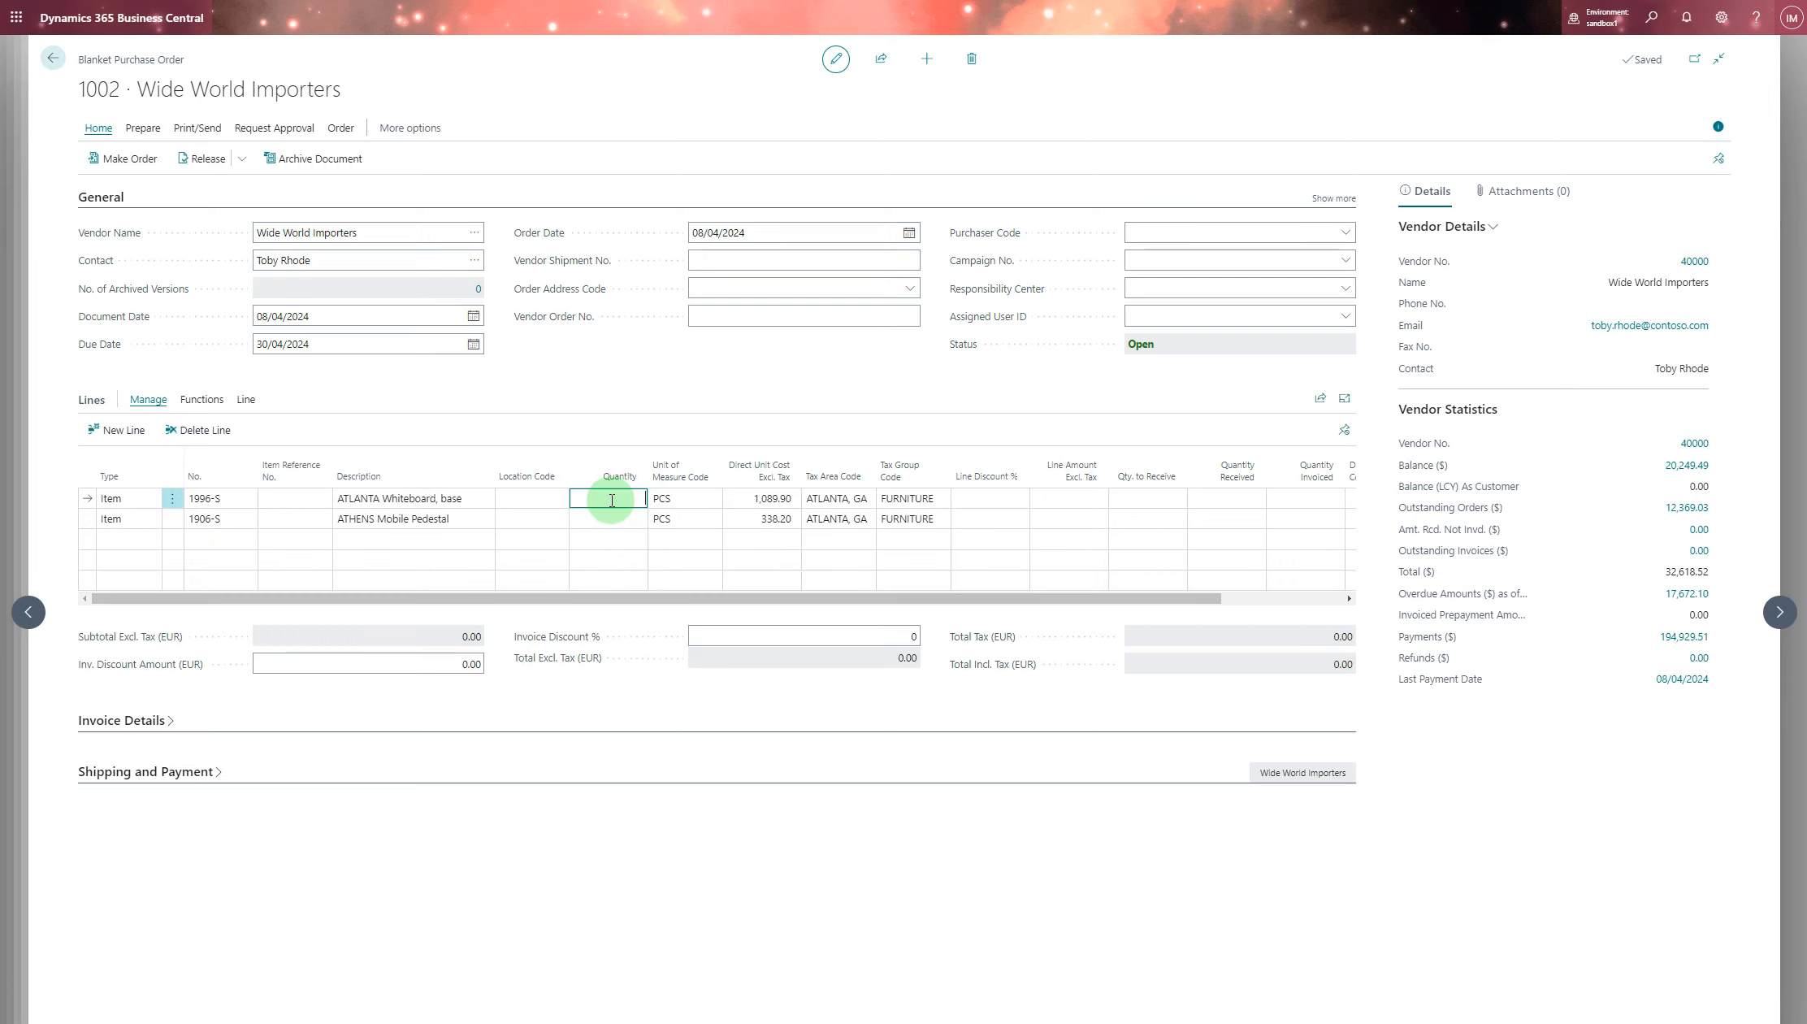
pyautogui.click(629, 524)
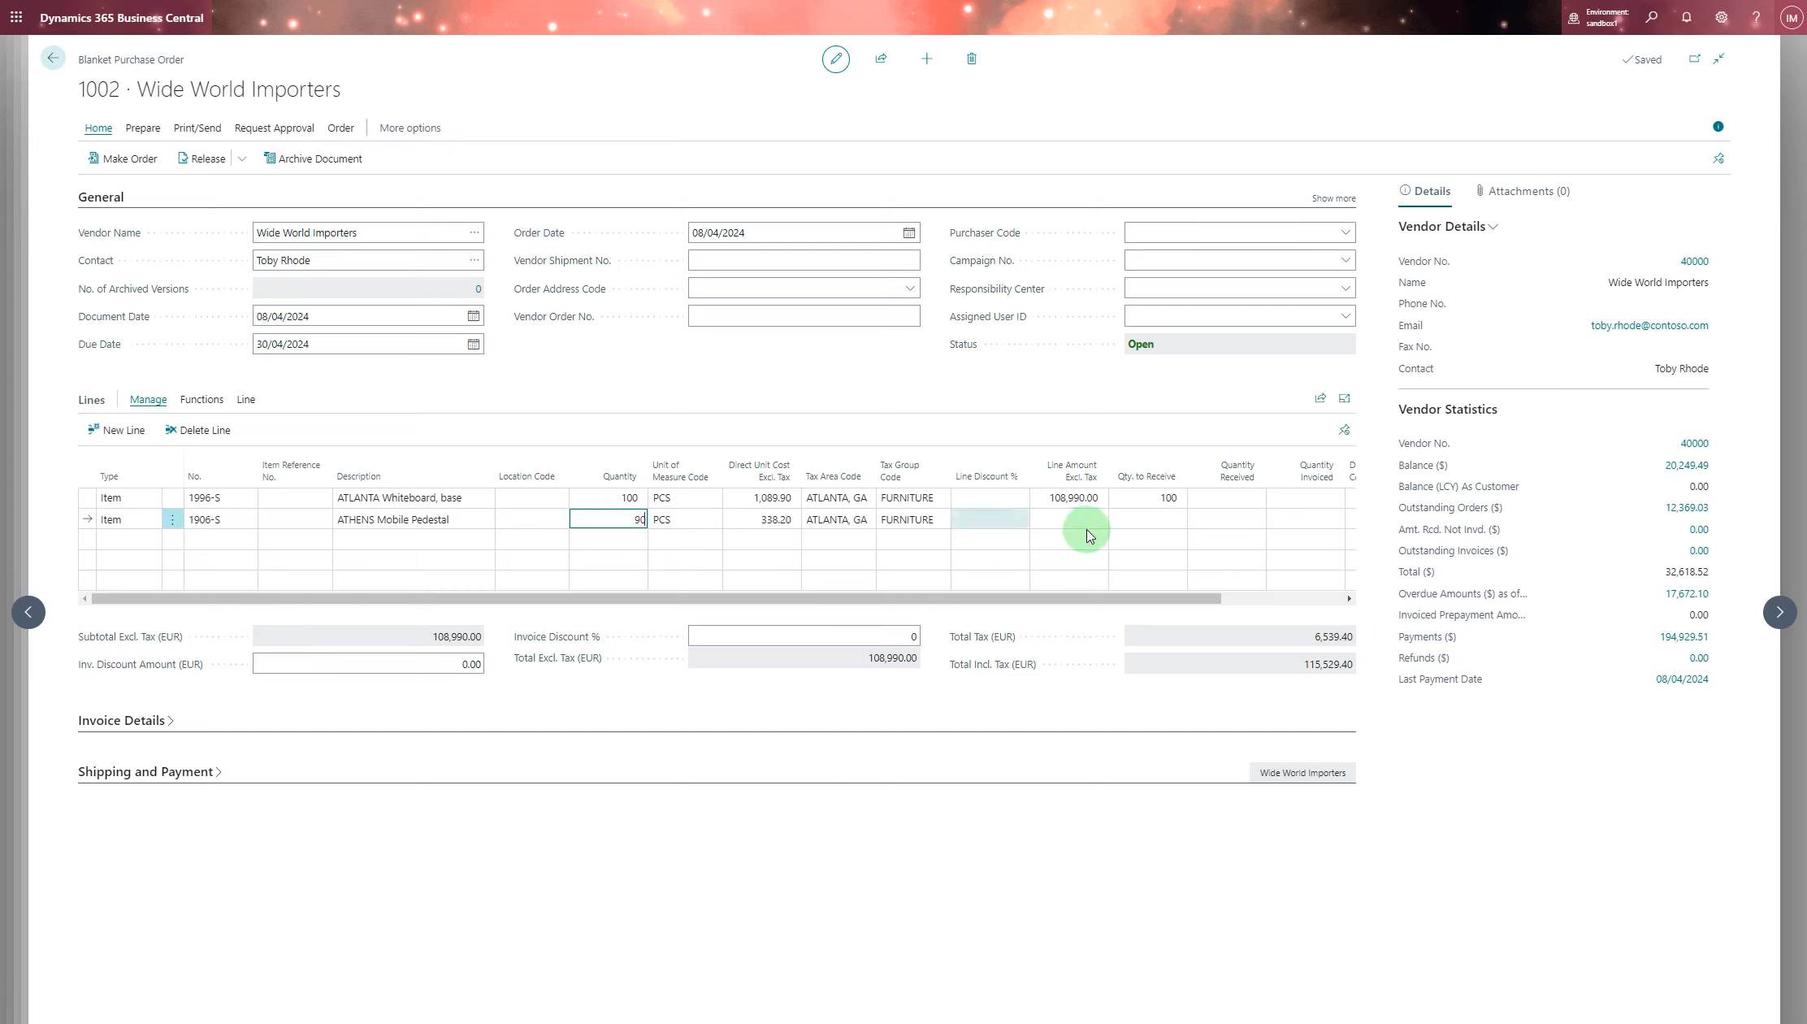
# Set the quantities to receive to 11 whiteboards and 15 pedestals, and make a purchase order from the blanket order.
pyautogui.click(1144, 529)
pyautogui.click(1171, 503)
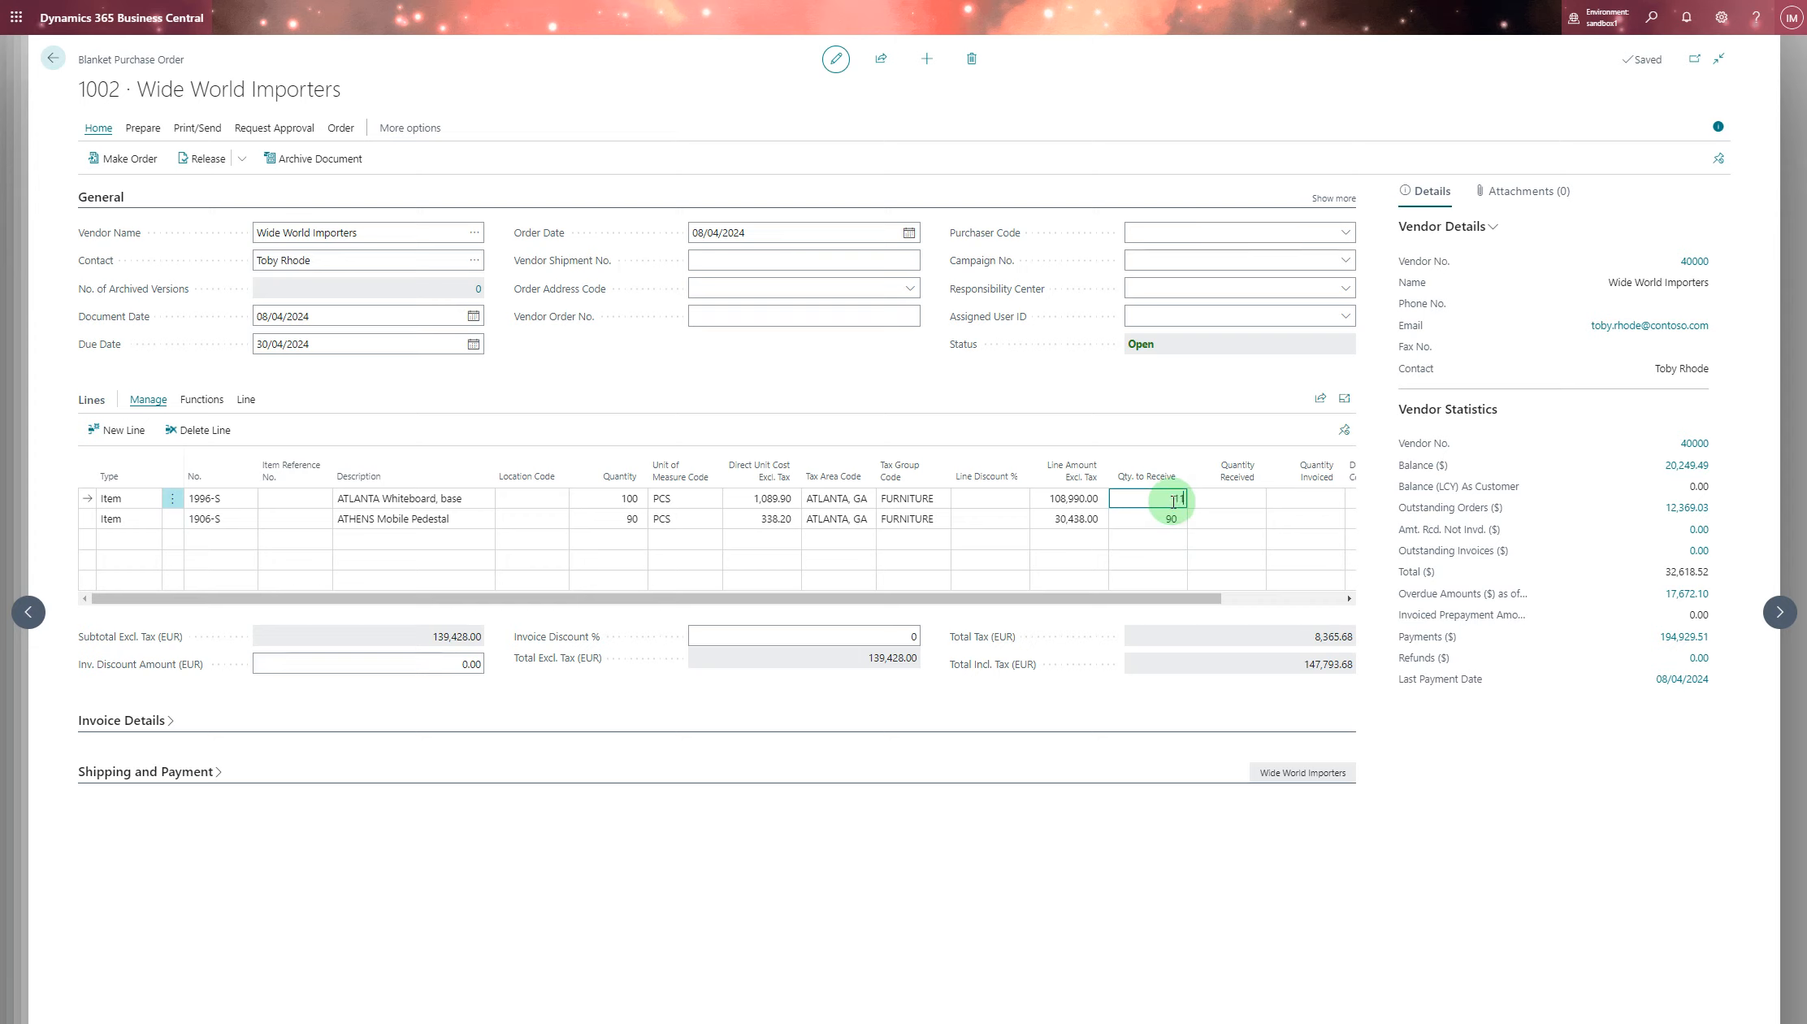
pyautogui.write('11')
pyautogui.click(1175, 524)
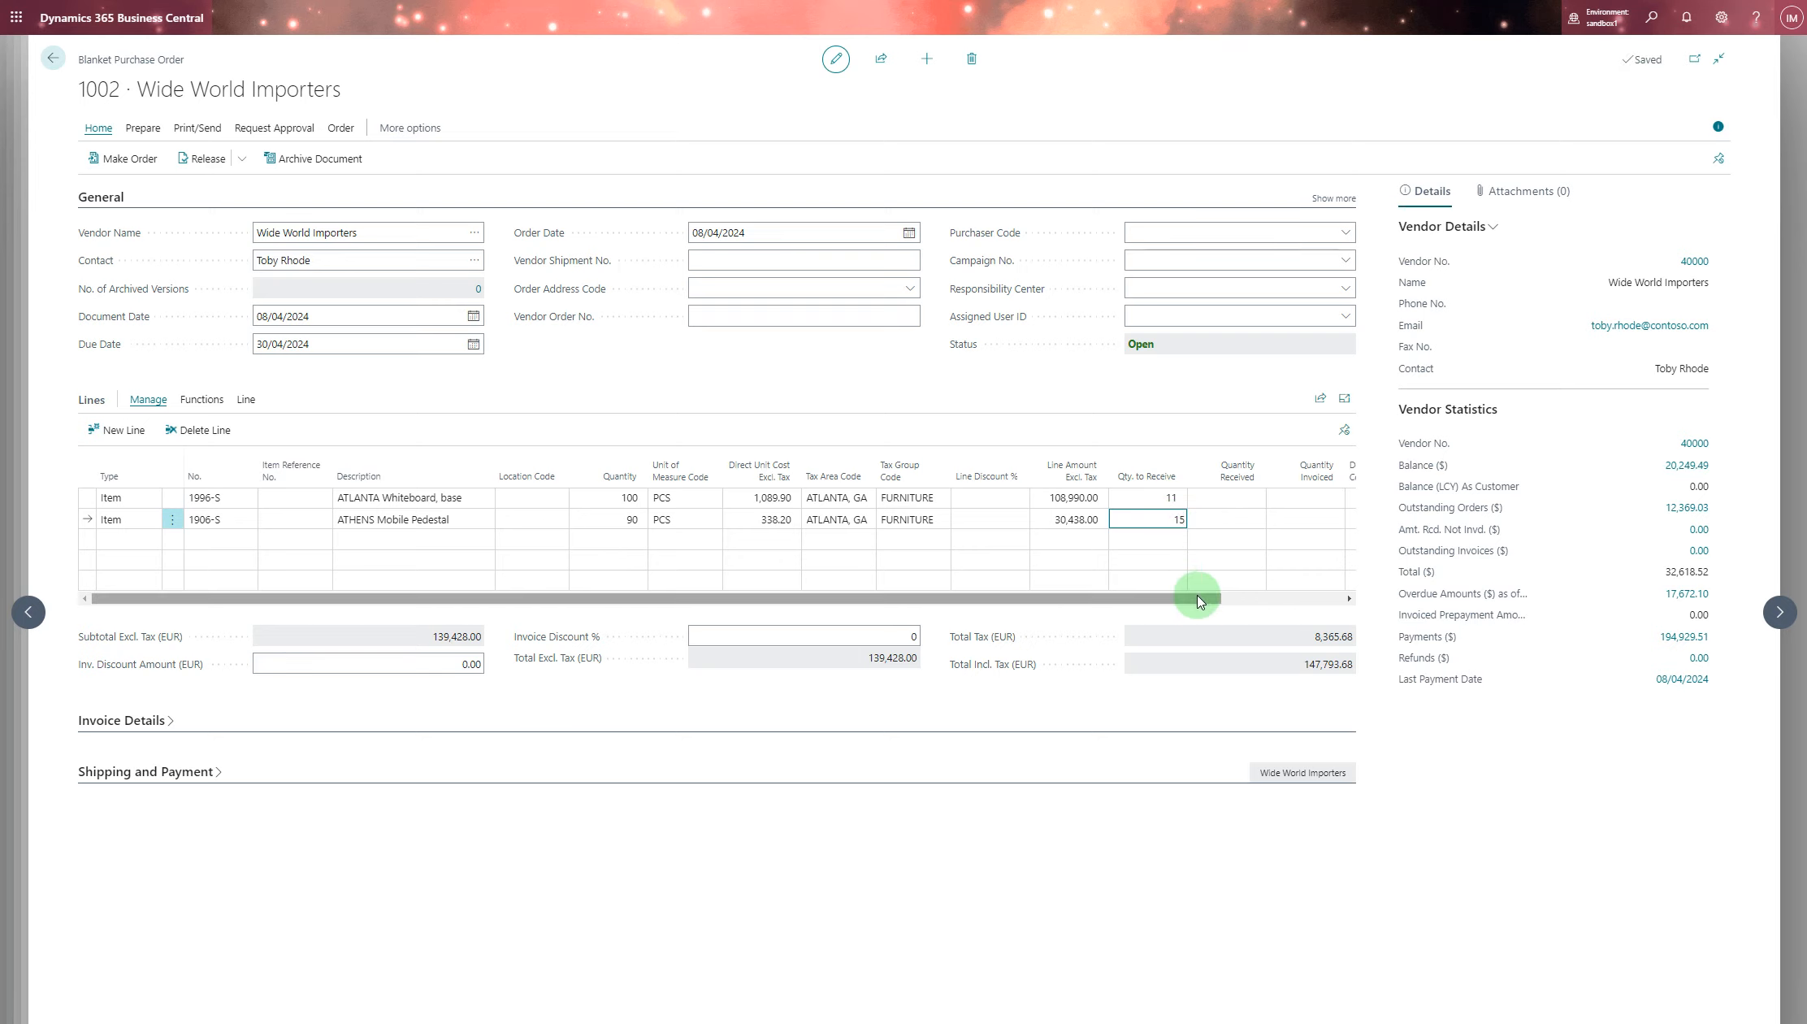
pyautogui.moveTo(1198, 598); pyautogui.dragTo(1208, 599)
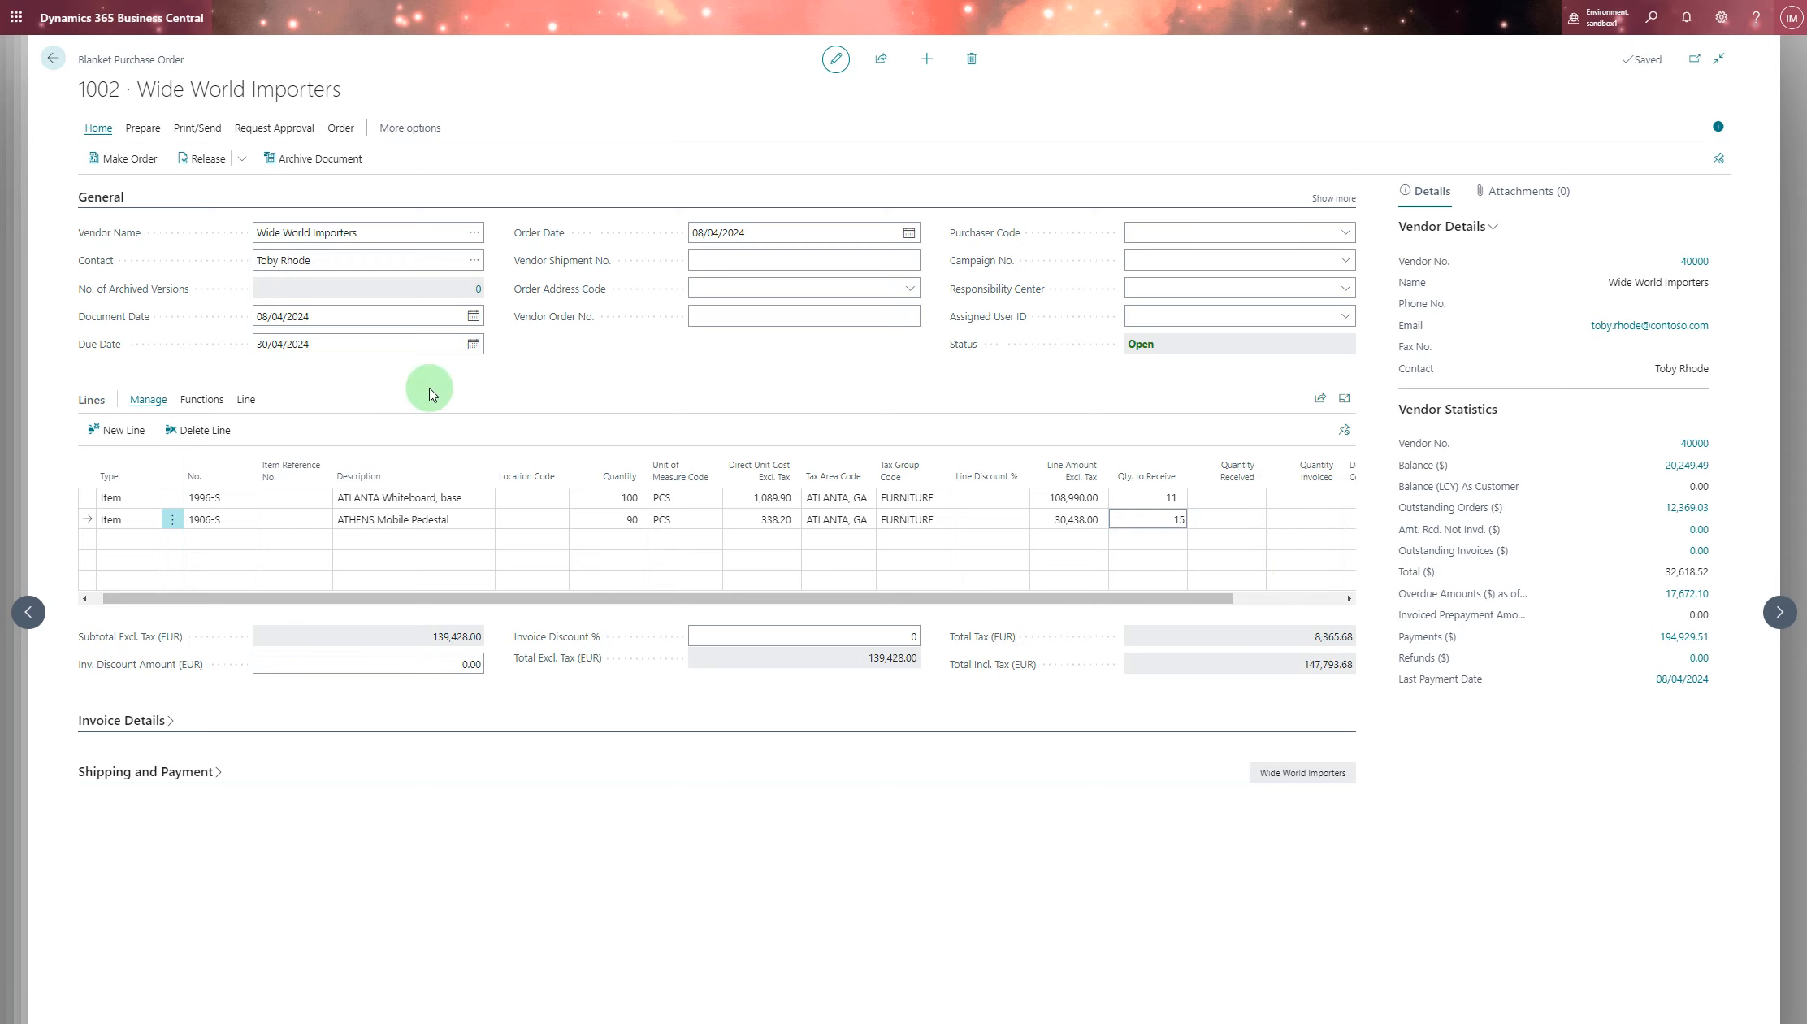
pyautogui.click(92, 160)
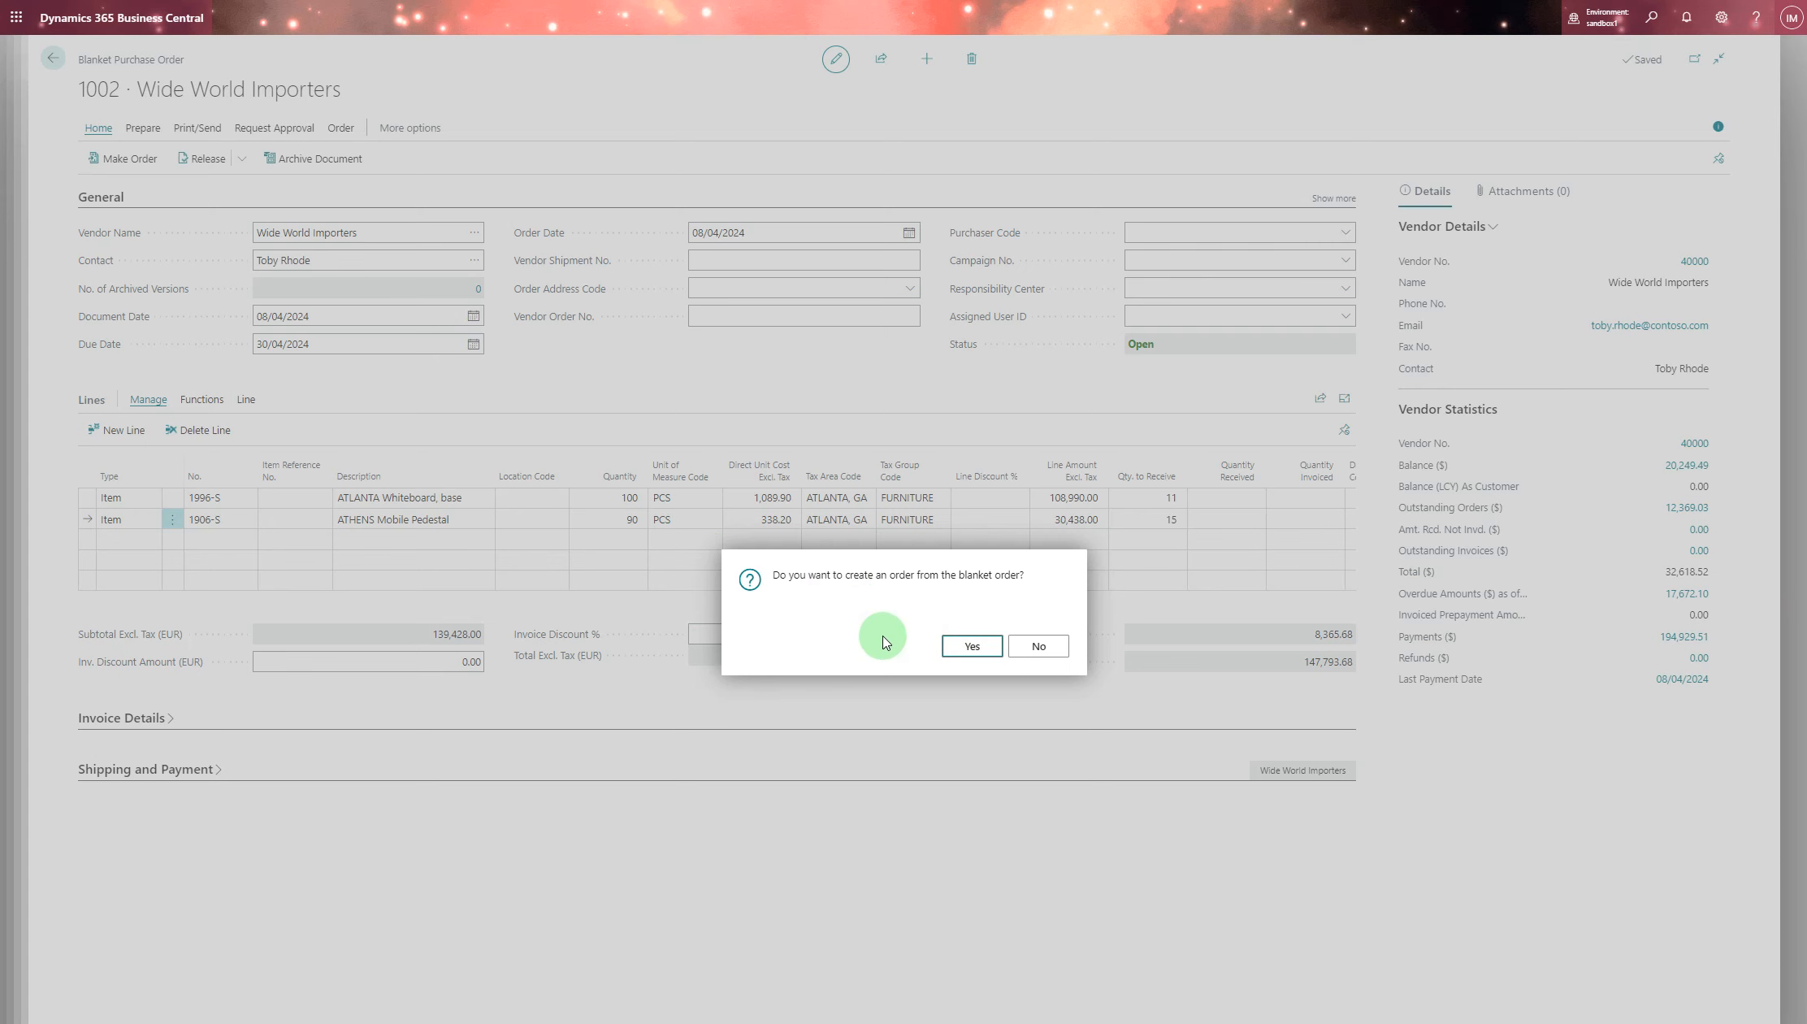
pyautogui.click(1014, 646)
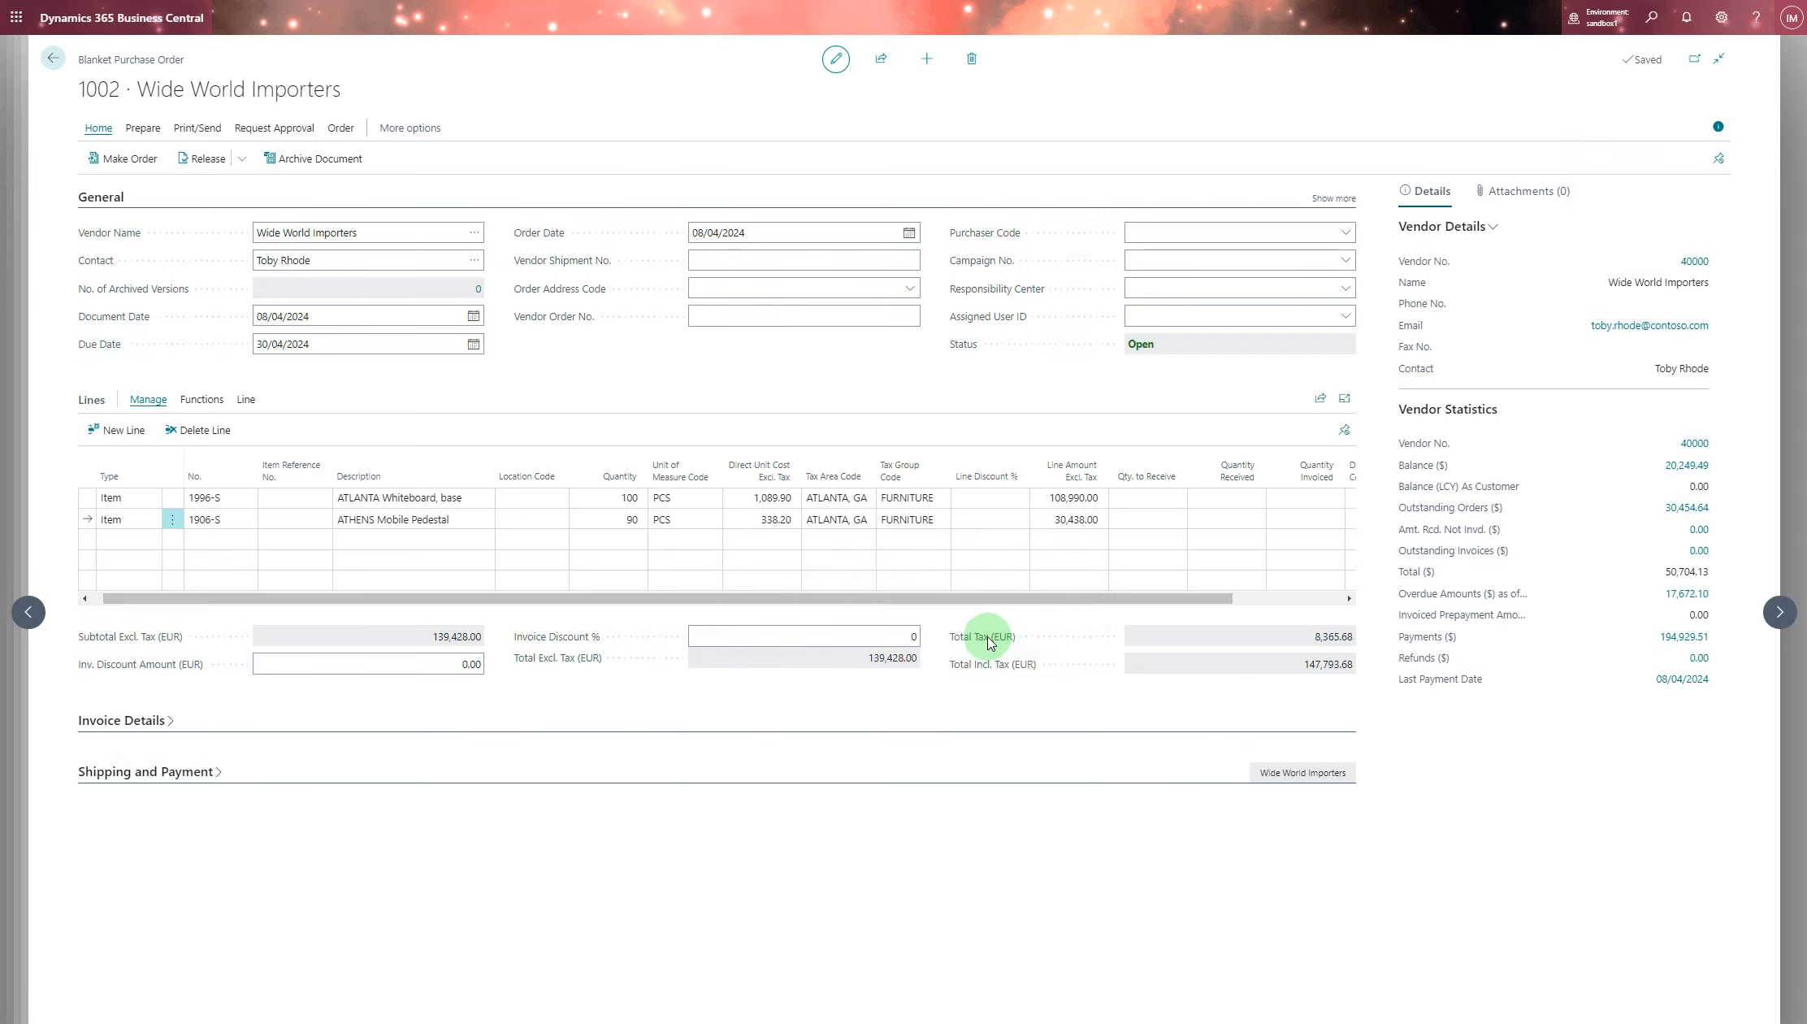
# Search for the Purchase Orders list and open the newly created Wide World Importers order, 106018.
pyautogui.click(1650, 18)
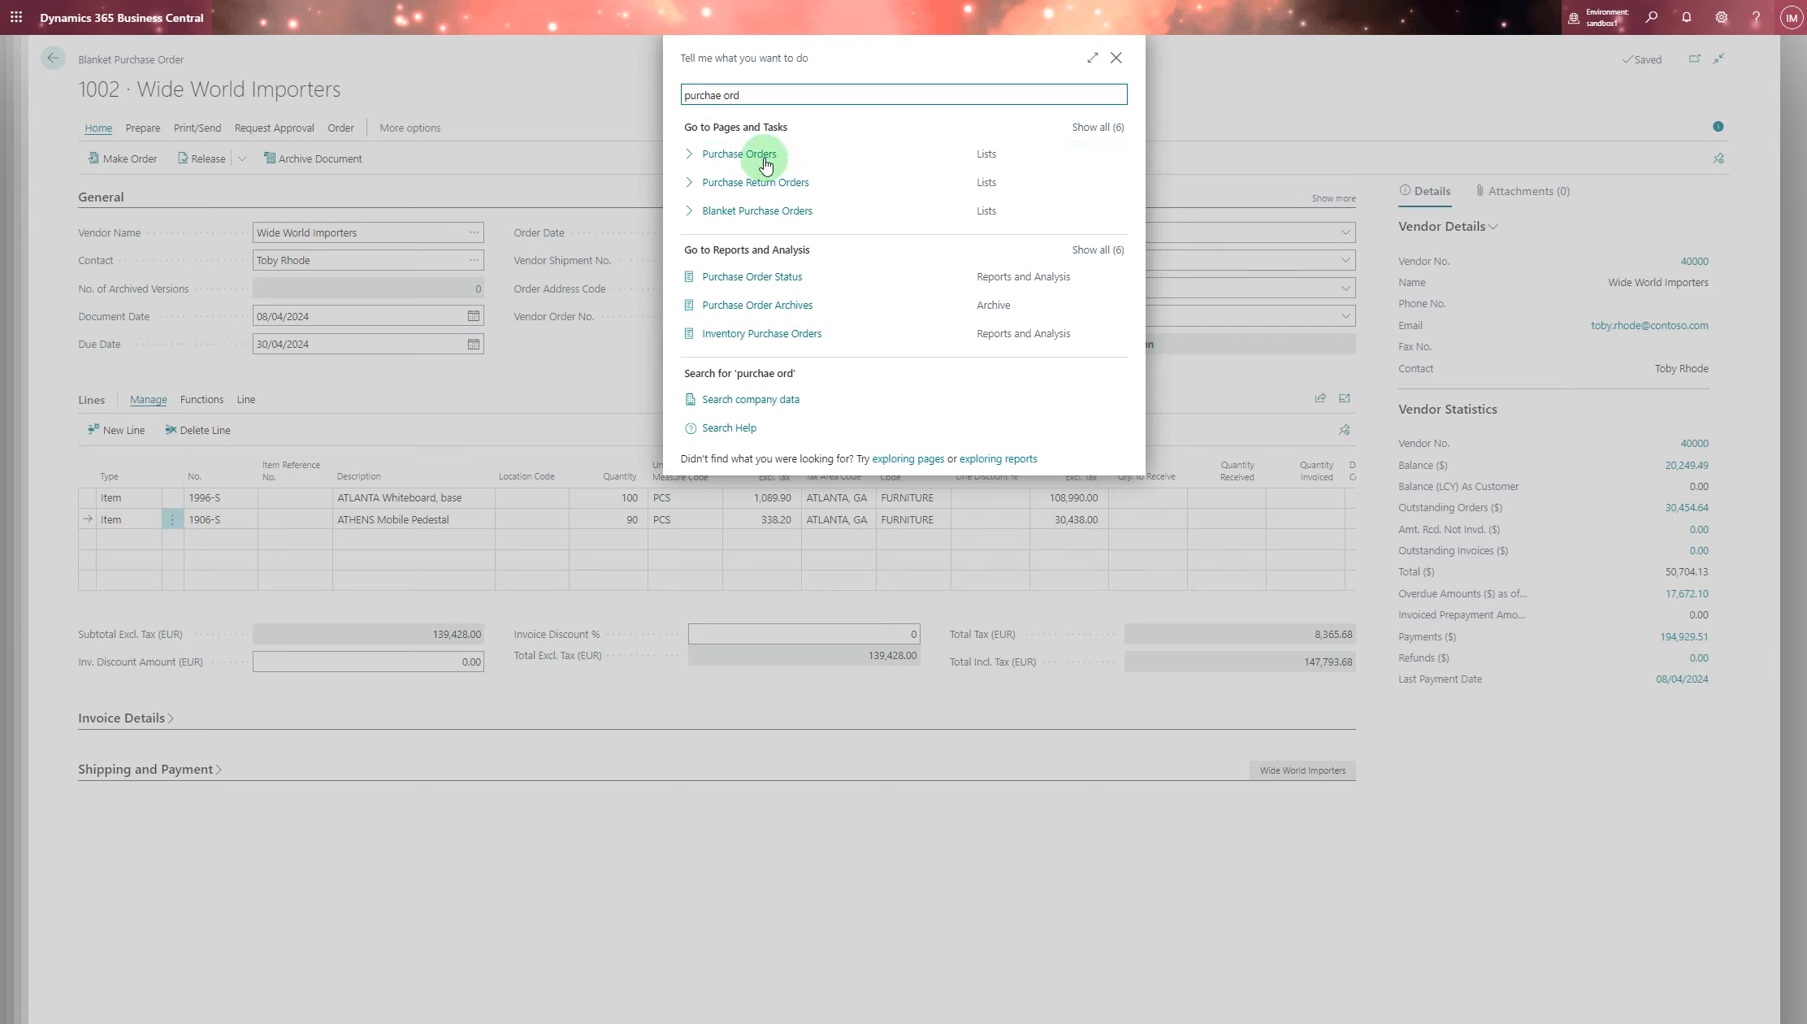
pyautogui.click(768, 167)
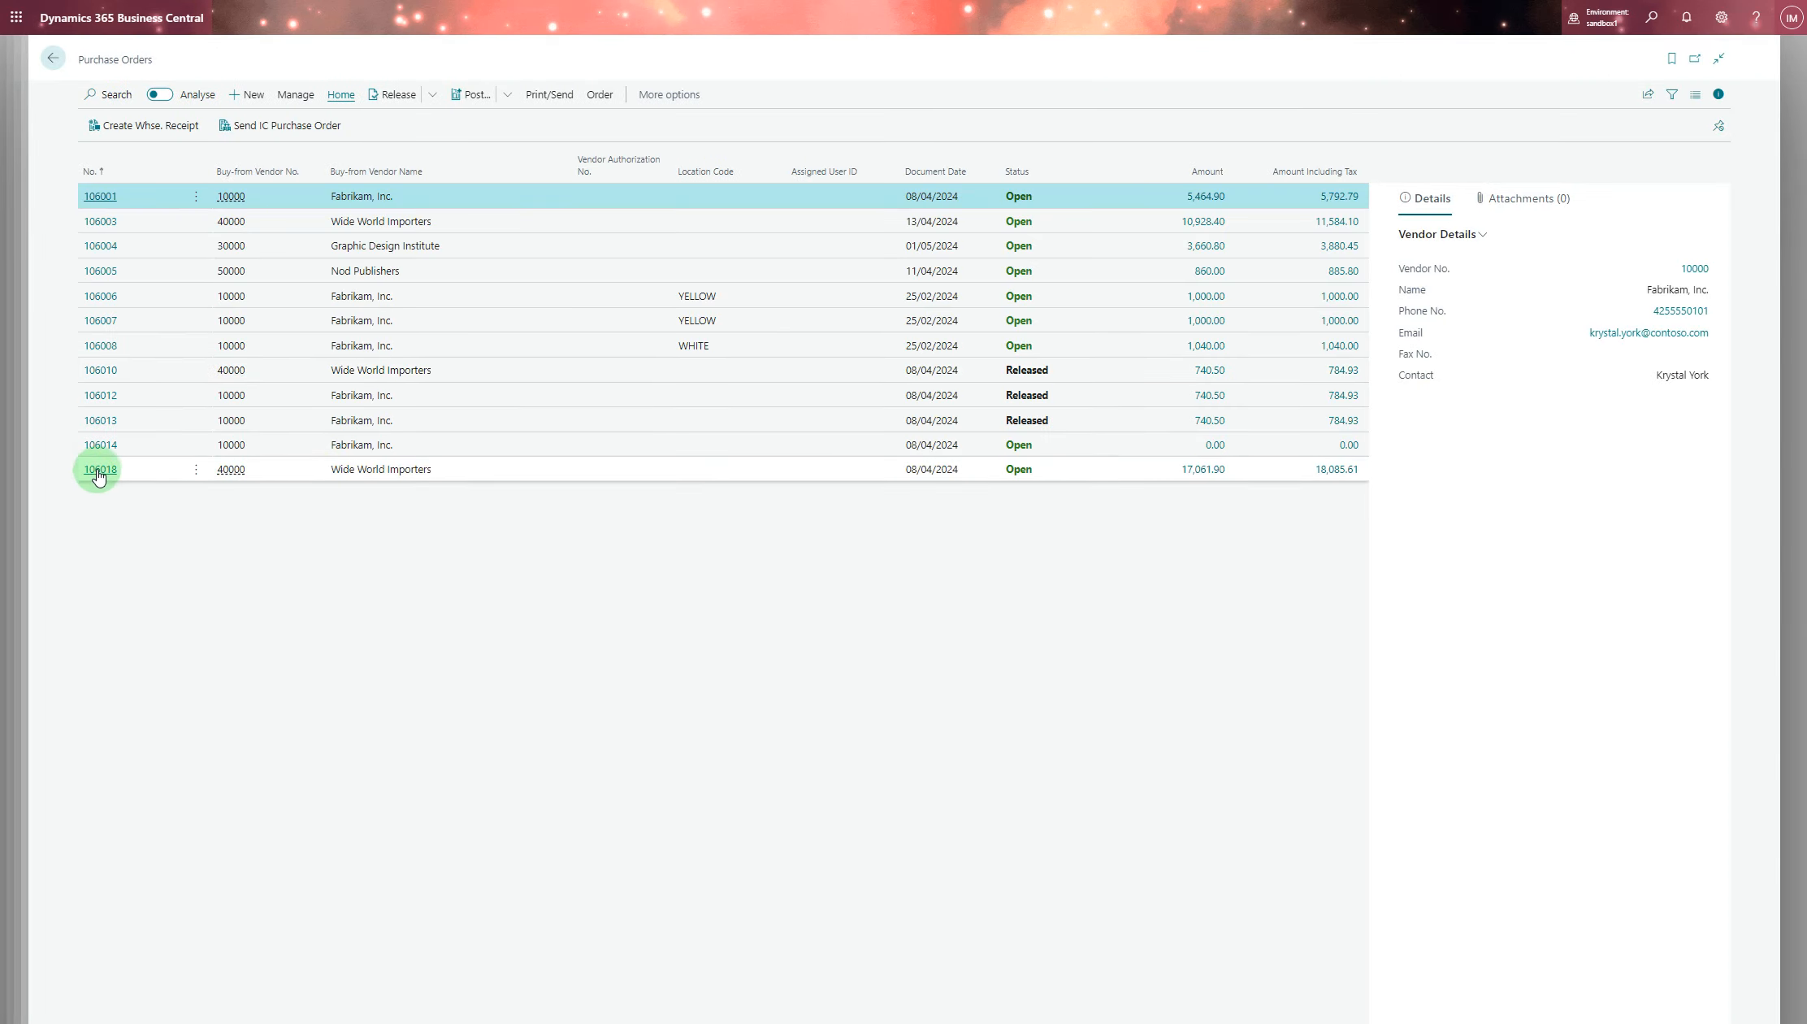
pyautogui.click(154, 471)
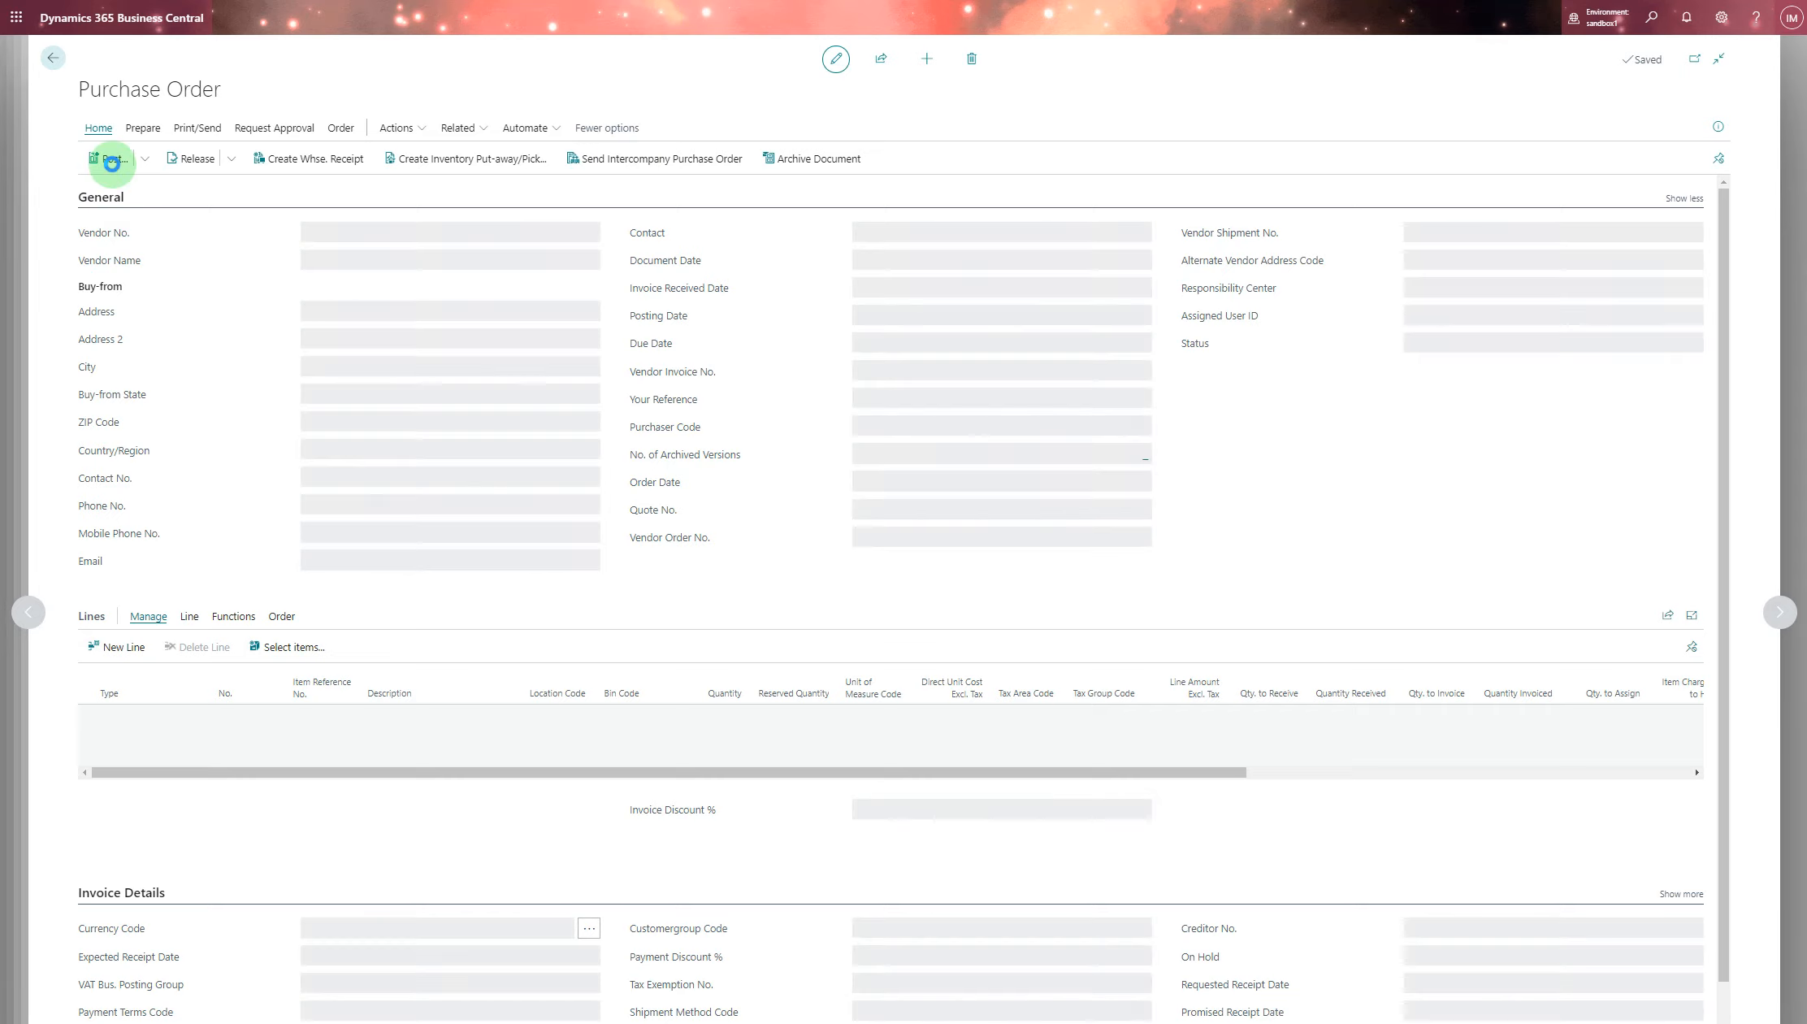
pyautogui.click(109, 158)
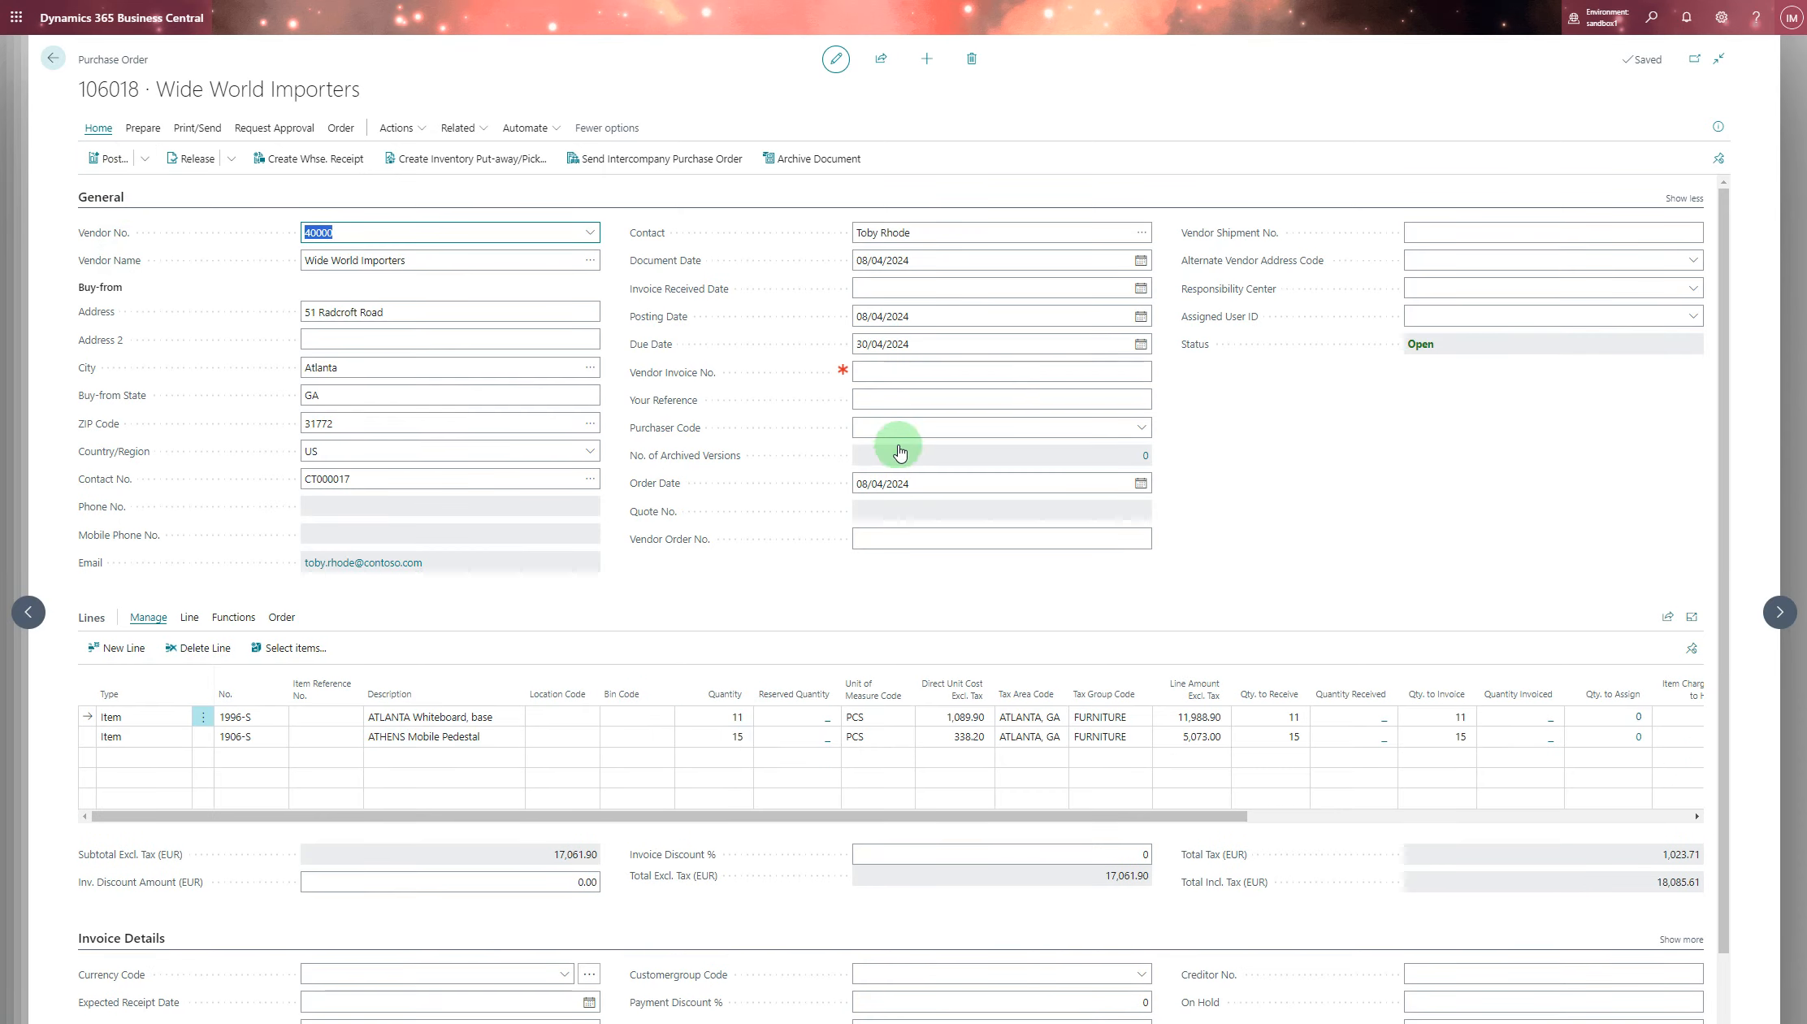
# Enter vendor invoice number 656565464 and post the purchase order with Receive and Invoice, without opening the posted invoice.
pyautogui.click(898, 375)
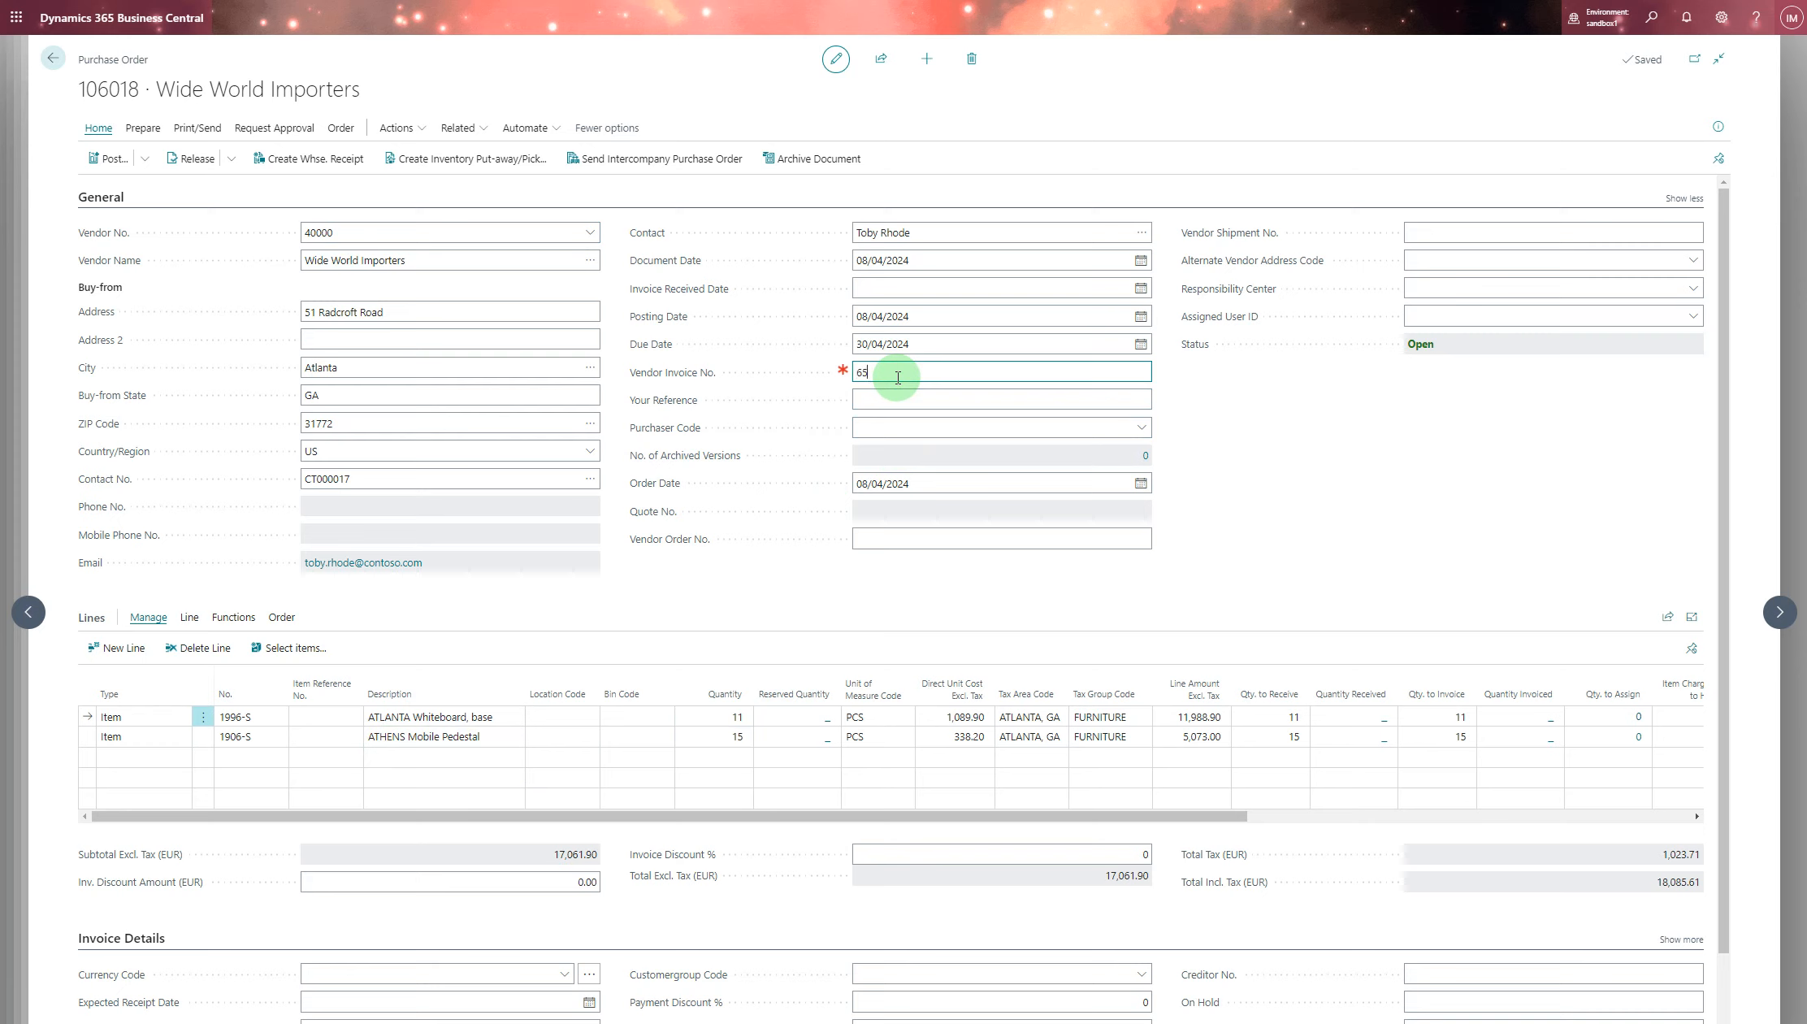
pyautogui.write('656565464')
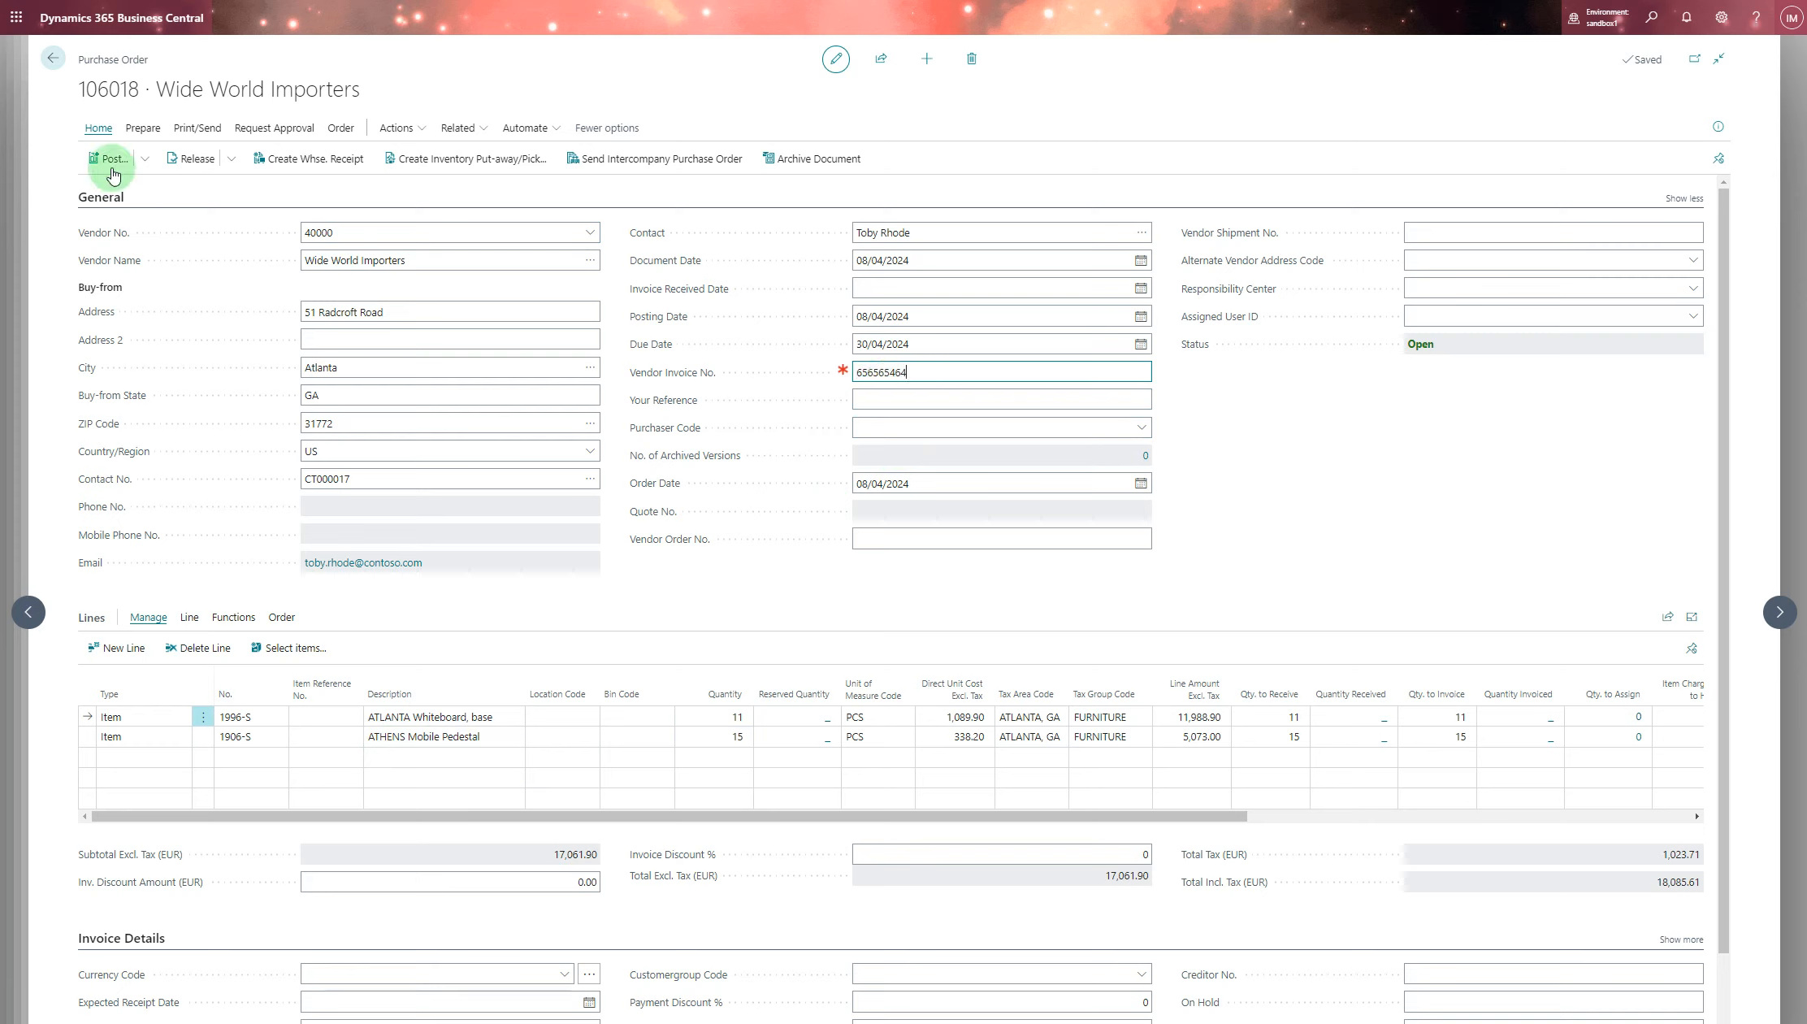
pyautogui.click(497, 395)
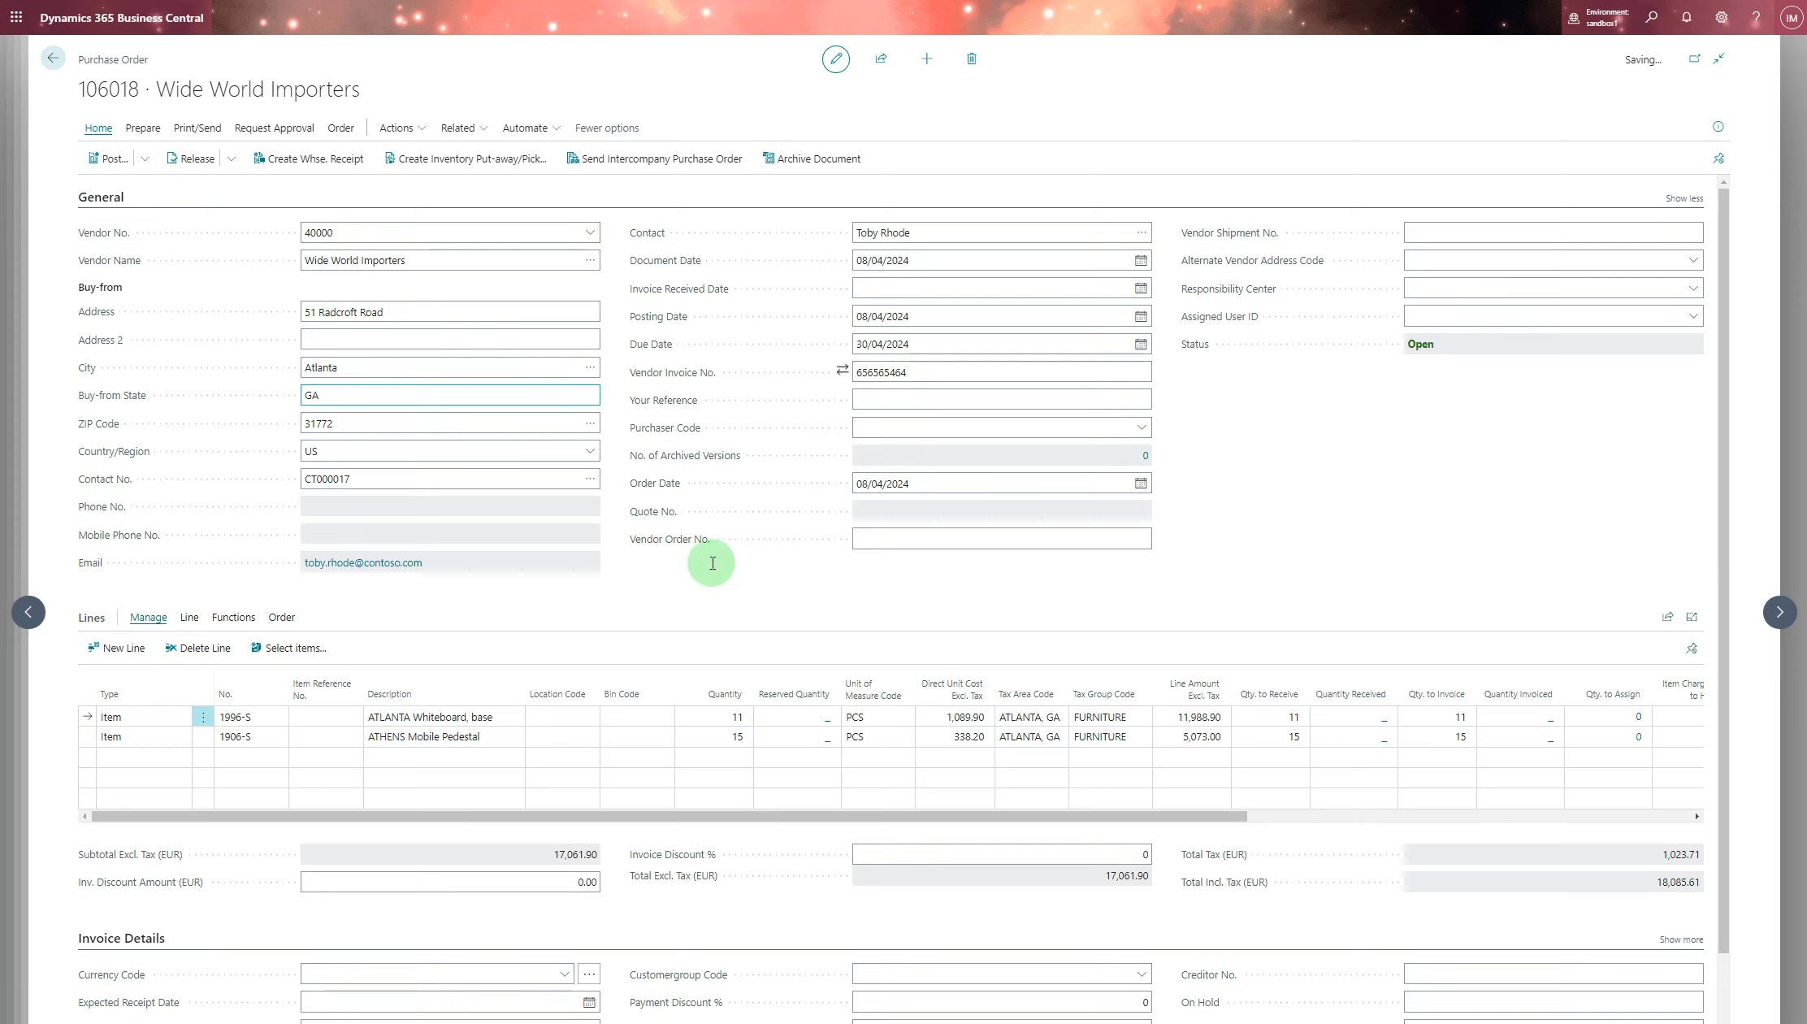
pyautogui.press('F9')
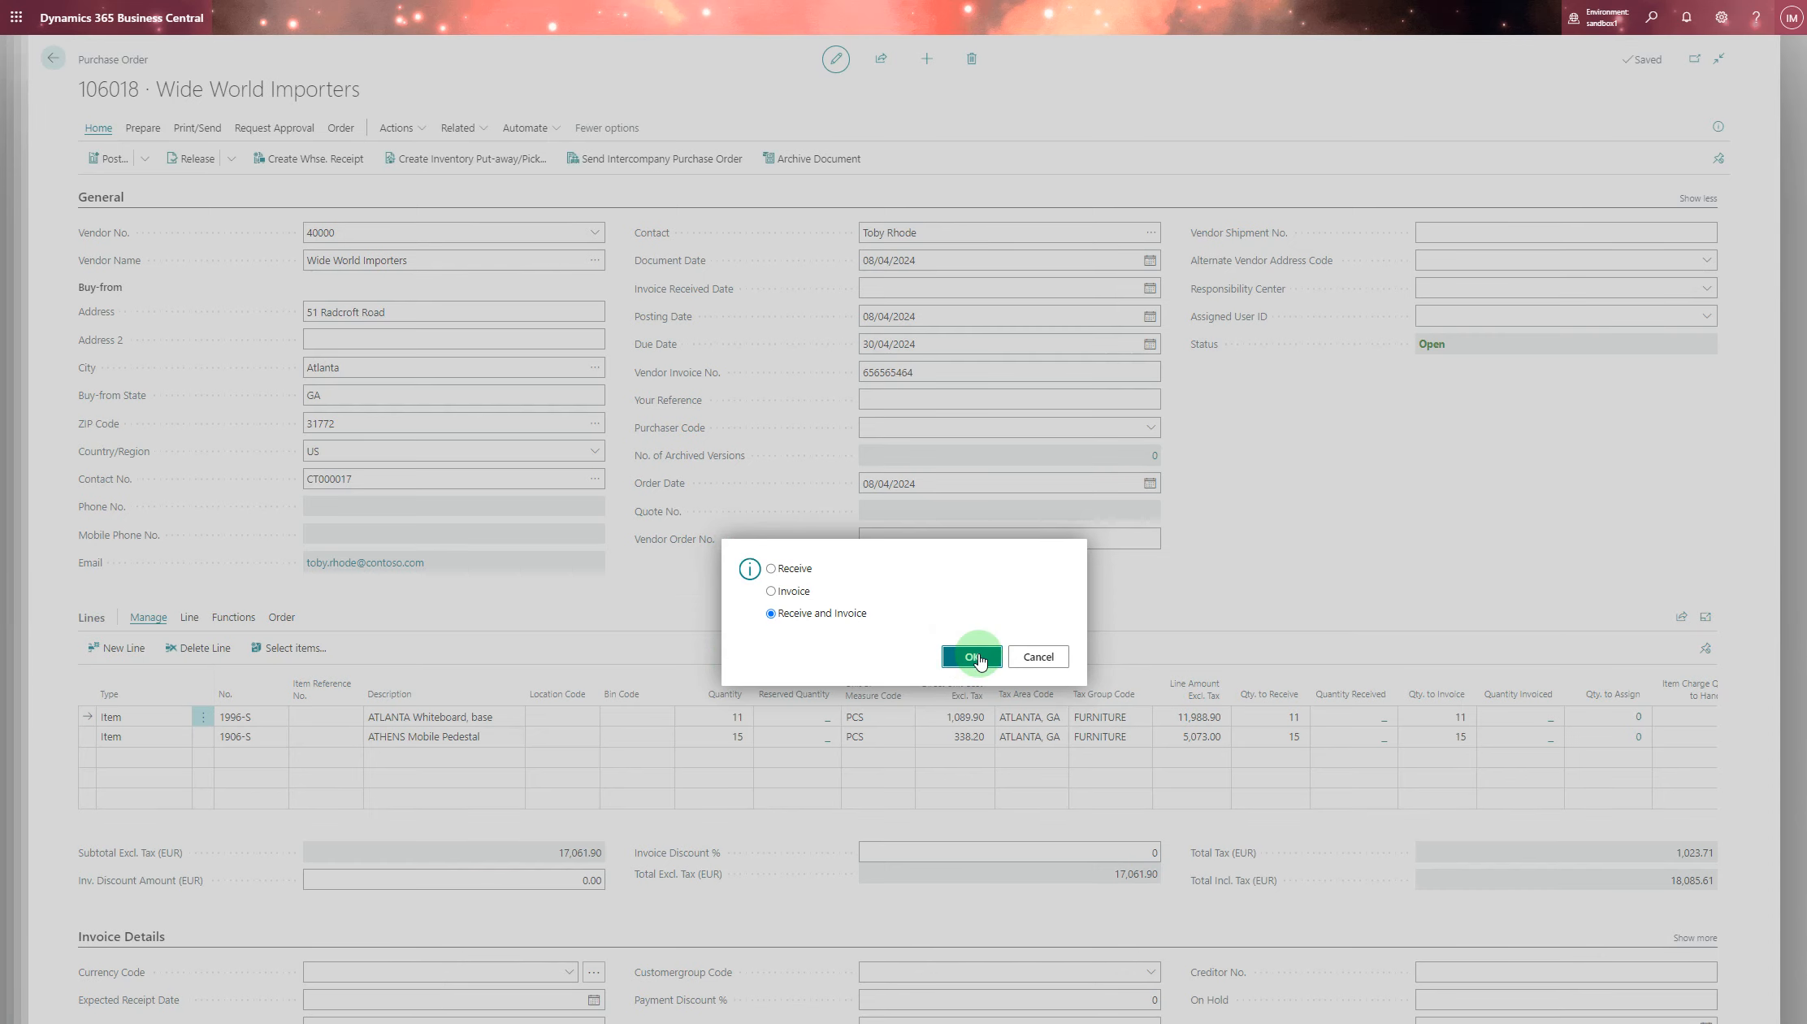
pyautogui.click(968, 654)
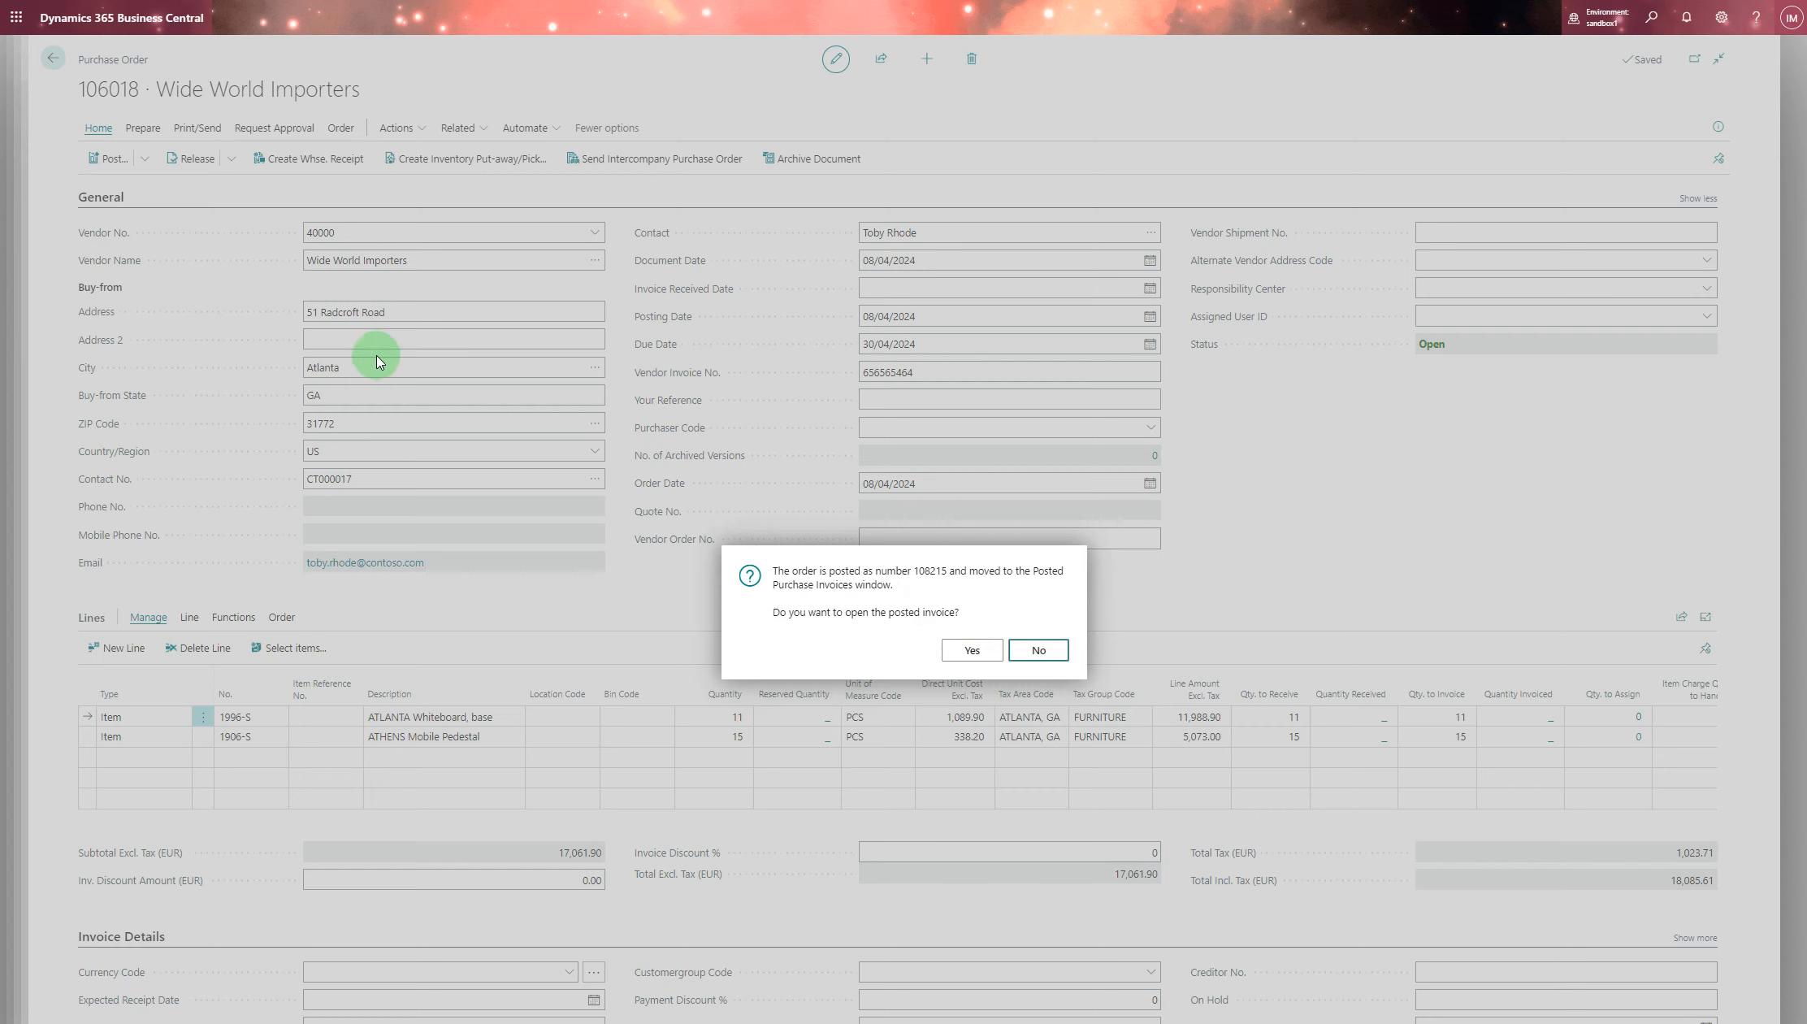
pyautogui.press('Return')
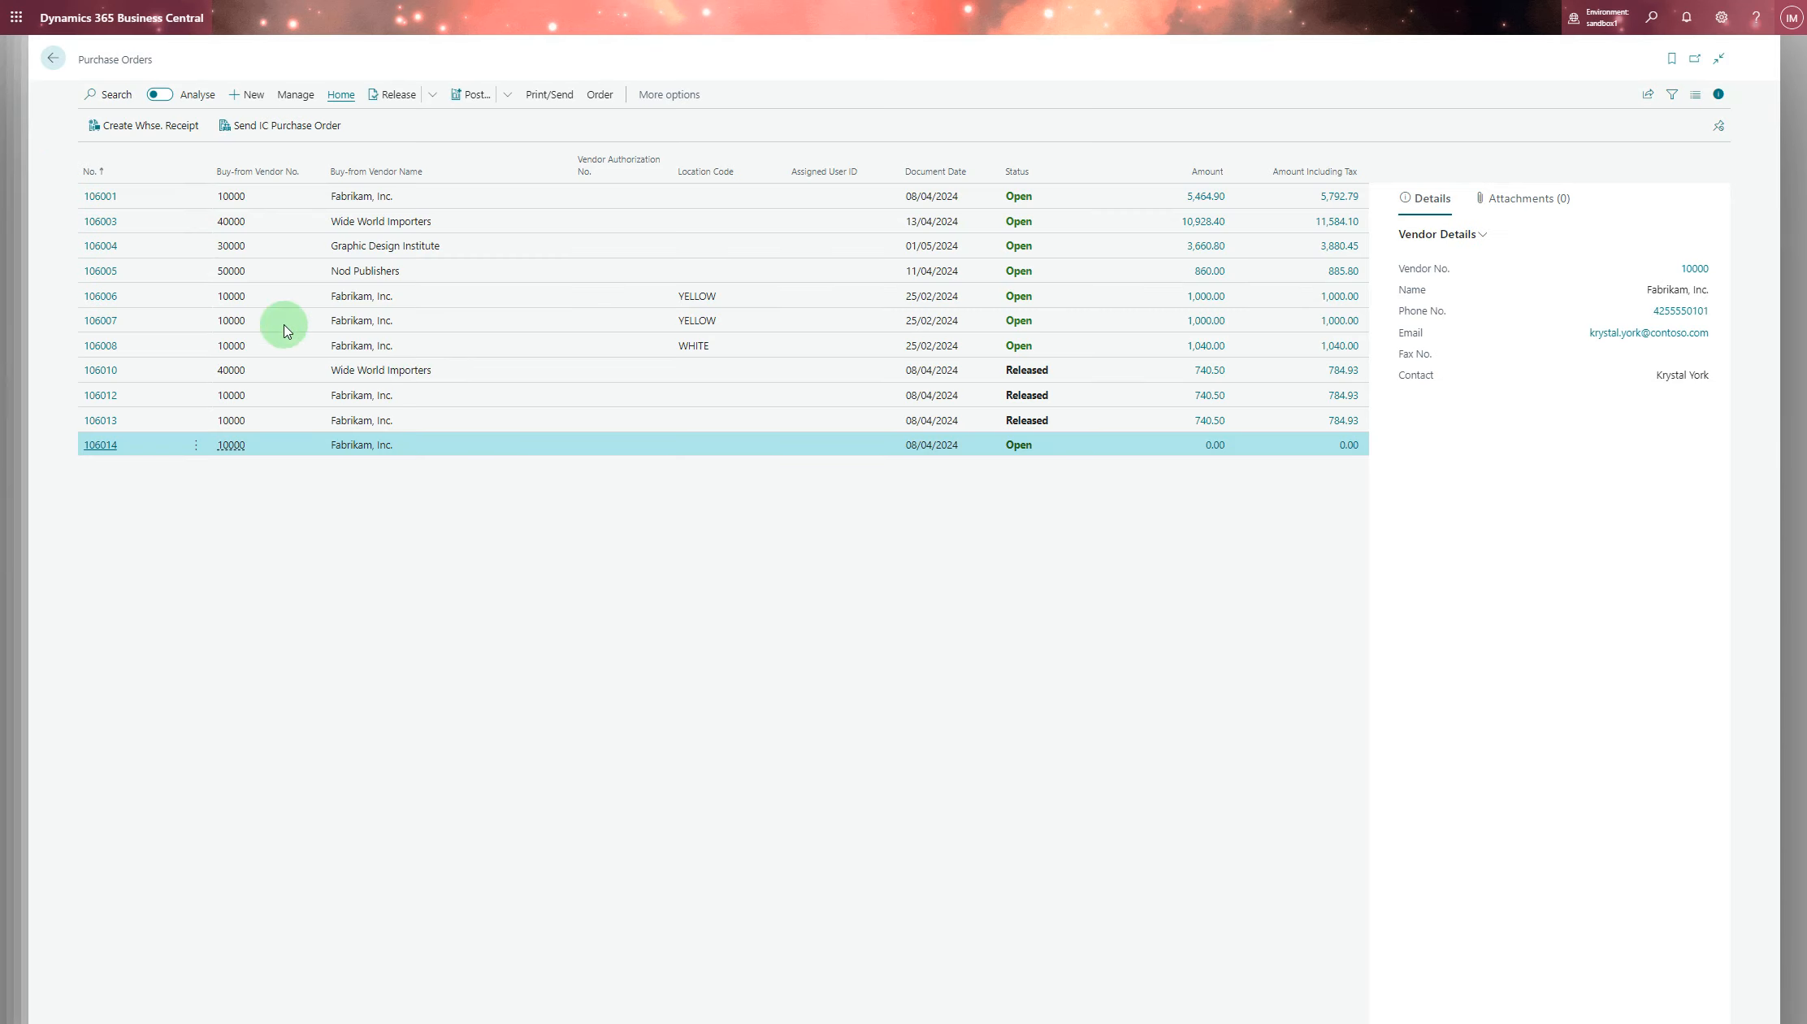
# Return to the blanket purchase orders, open Wide World Importers order 1002, and review its lines' quantities to receive, received and invoiced.
pyautogui.click(53, 59)
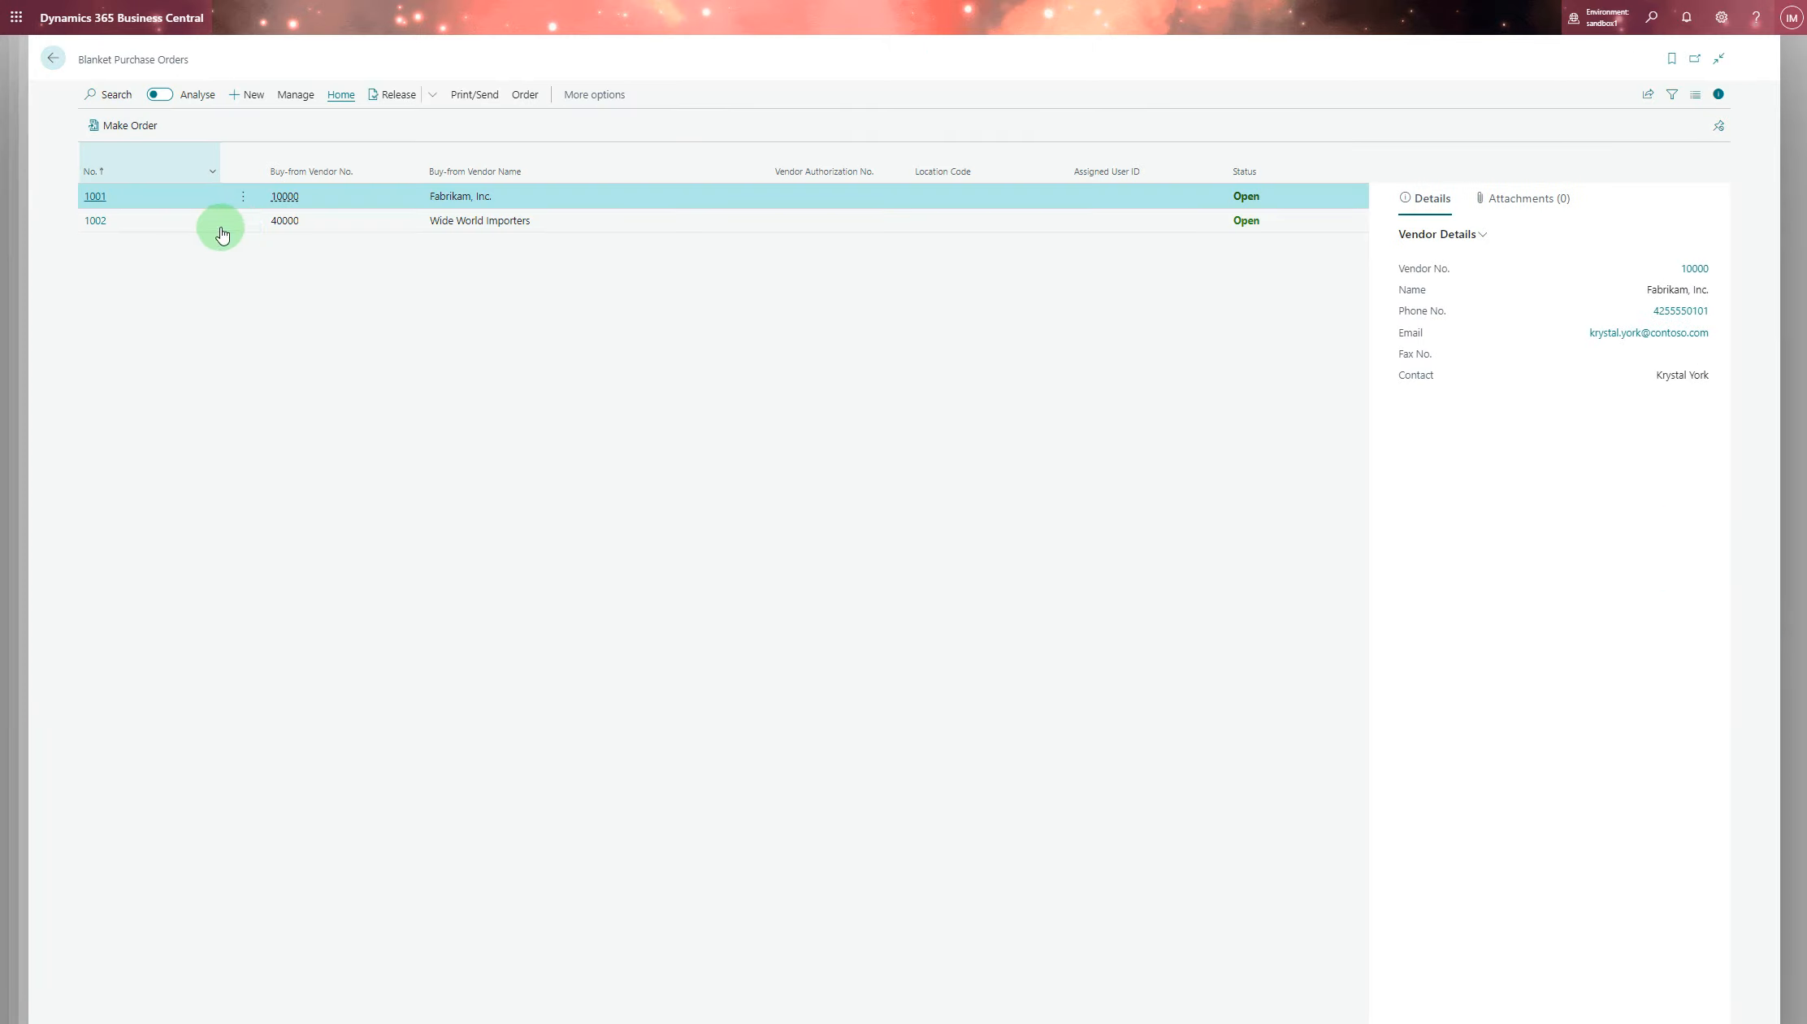
pyautogui.click(91, 222)
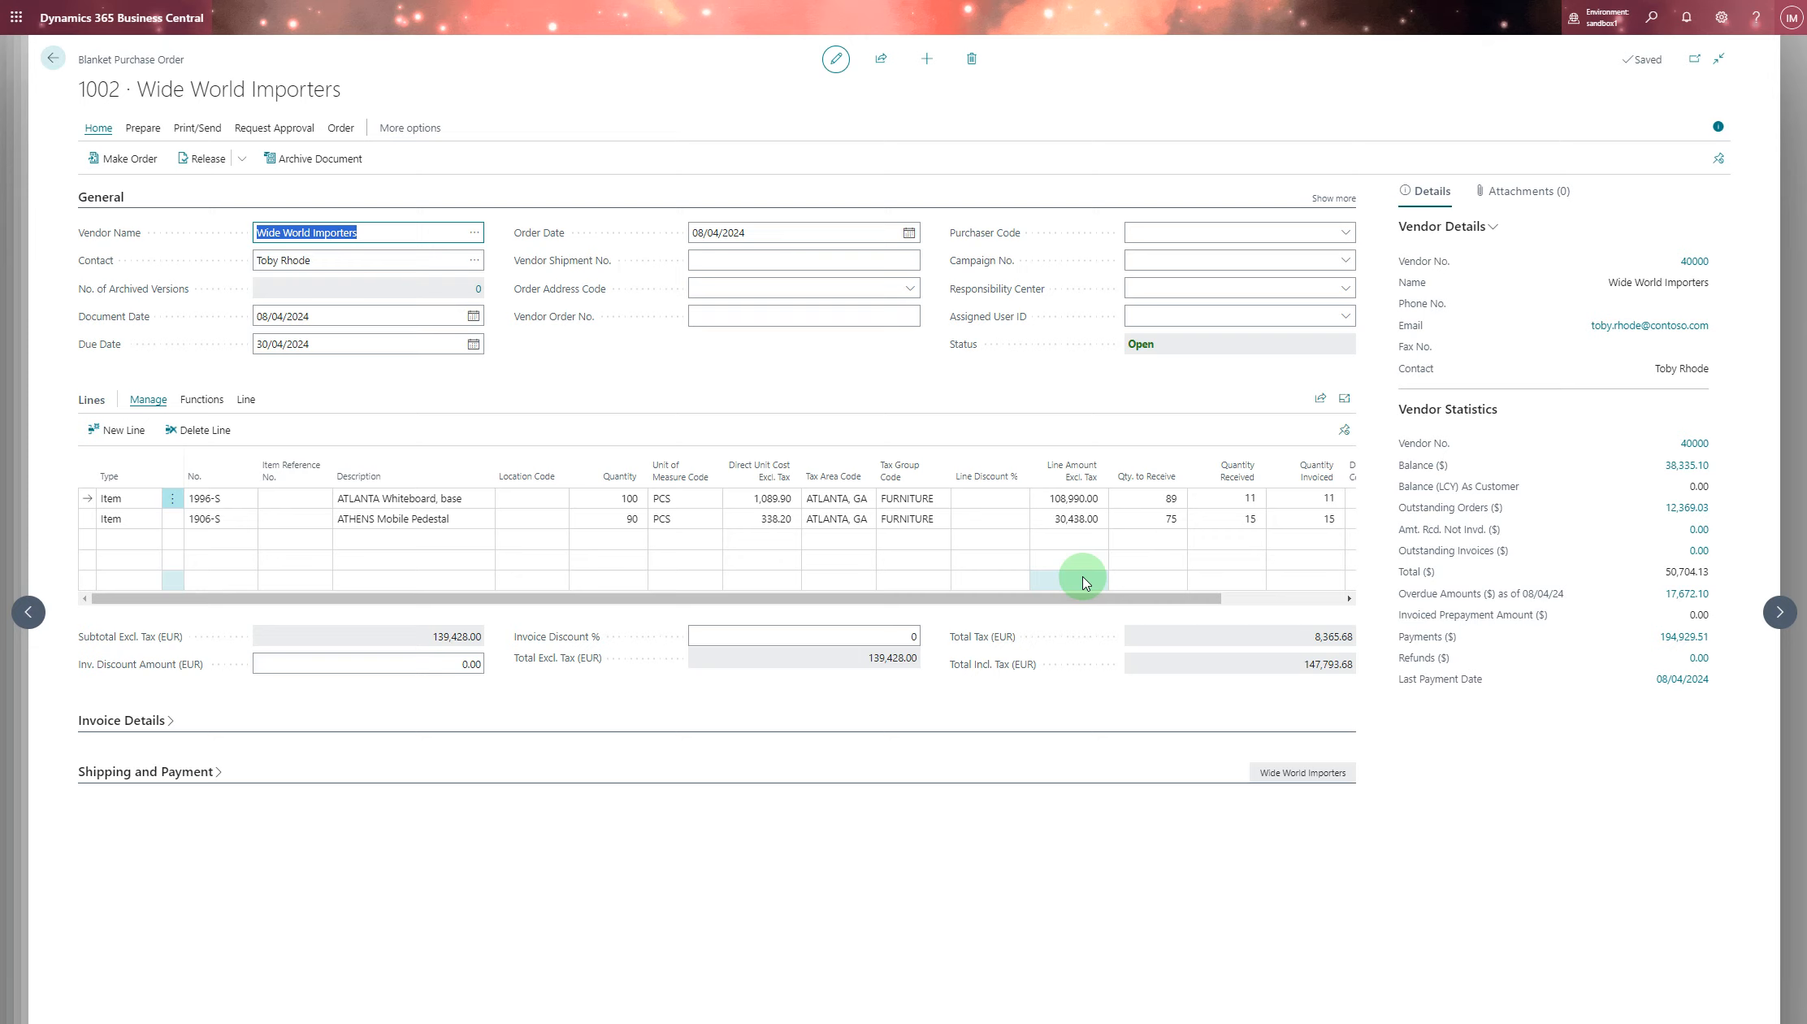
pyautogui.moveTo(1189, 602); pyautogui.dragTo(1310, 609)
pyautogui.moveTo(1162, 611); pyautogui.dragTo(1133, 609)
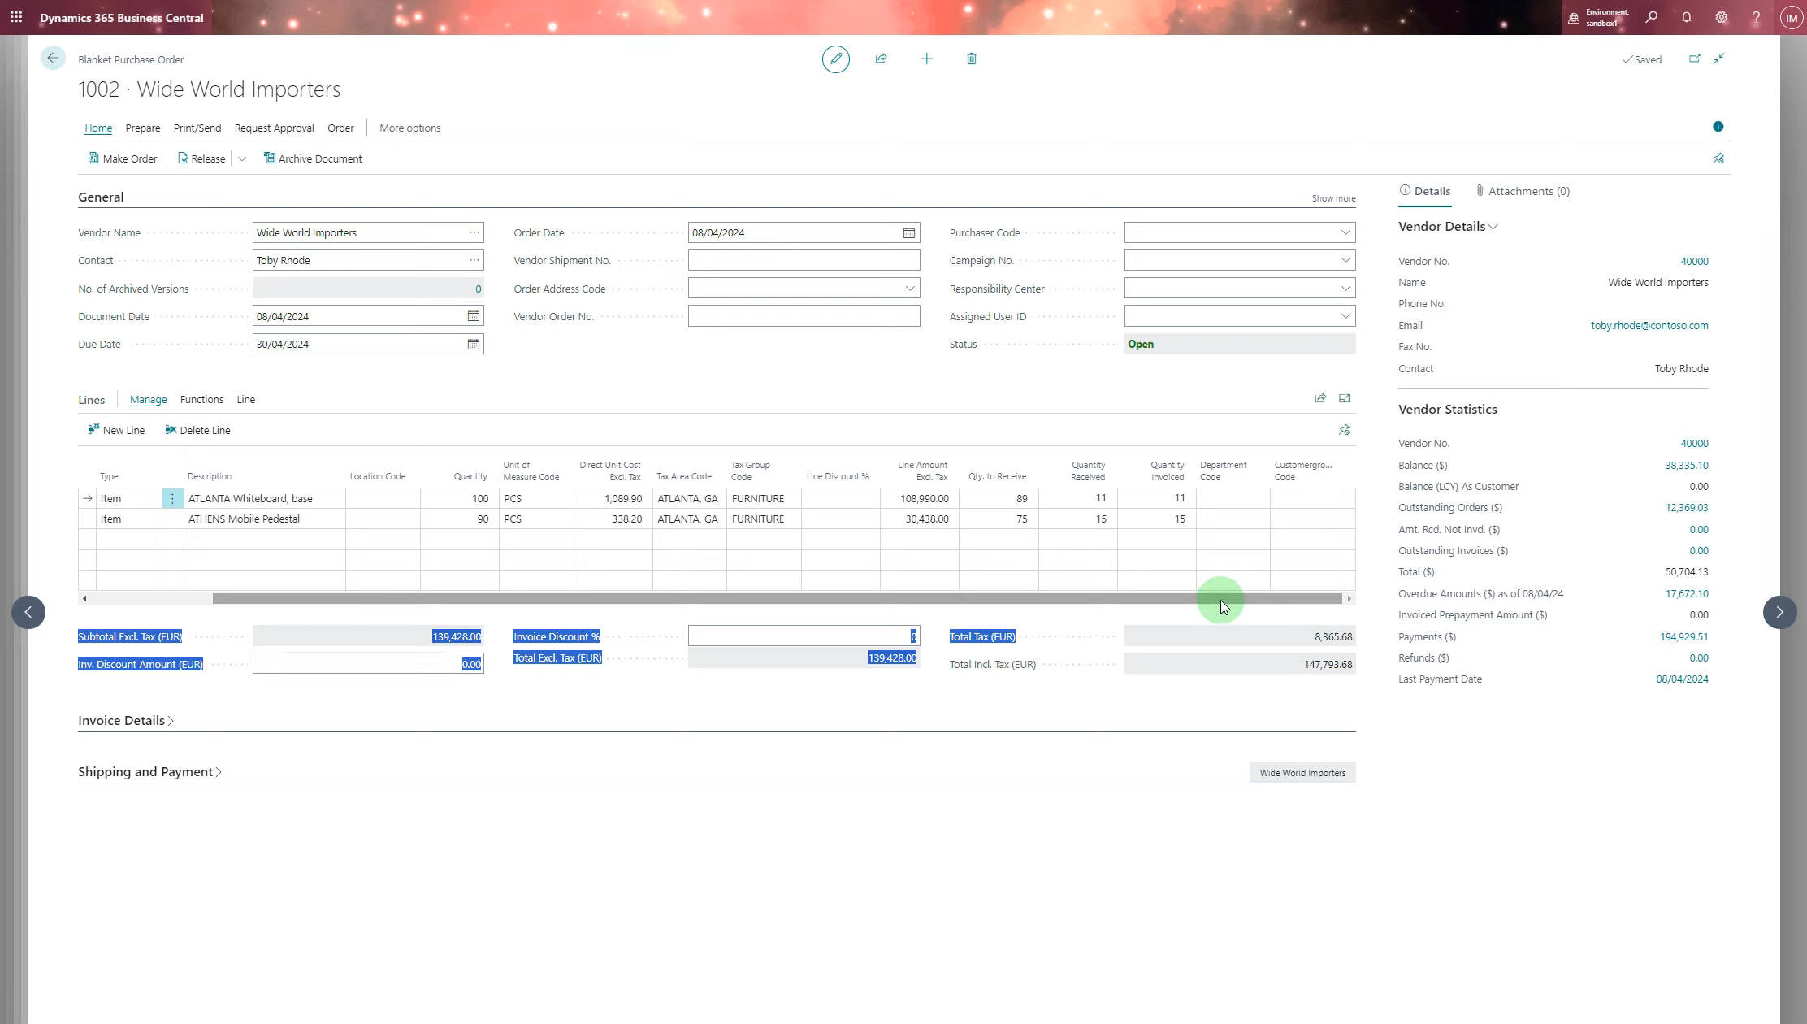
pyautogui.click(1013, 767)
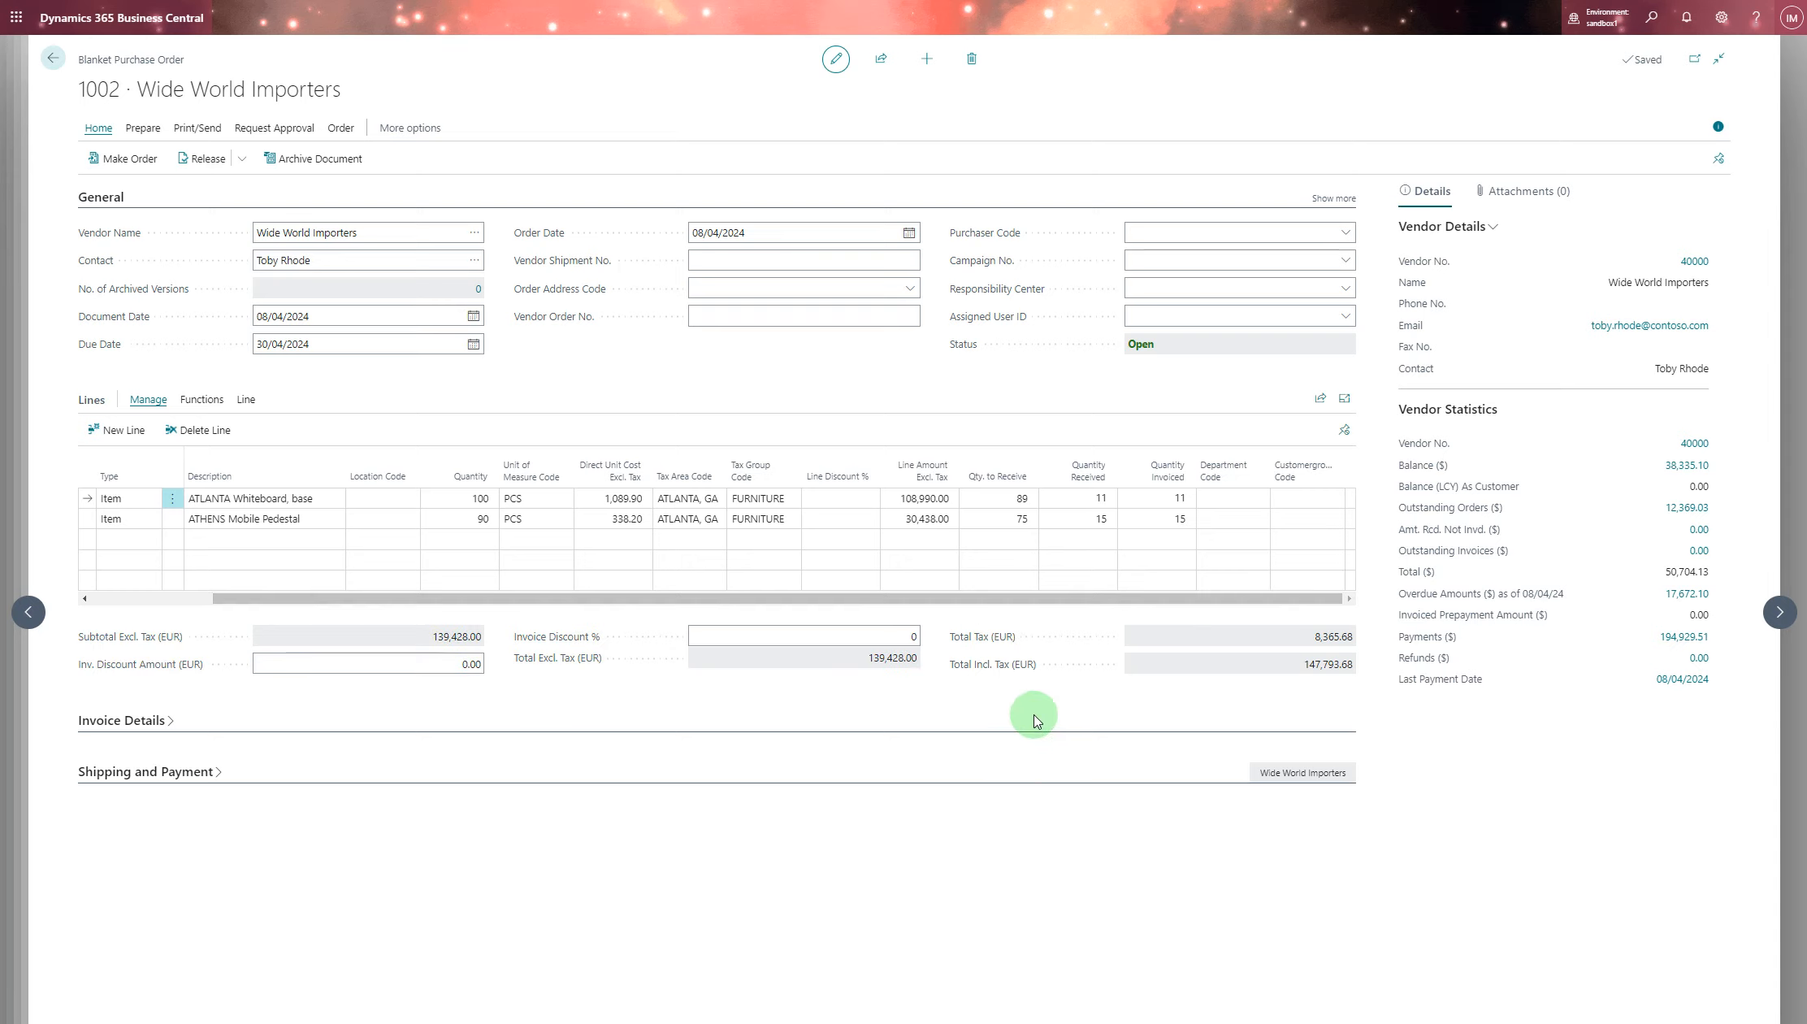